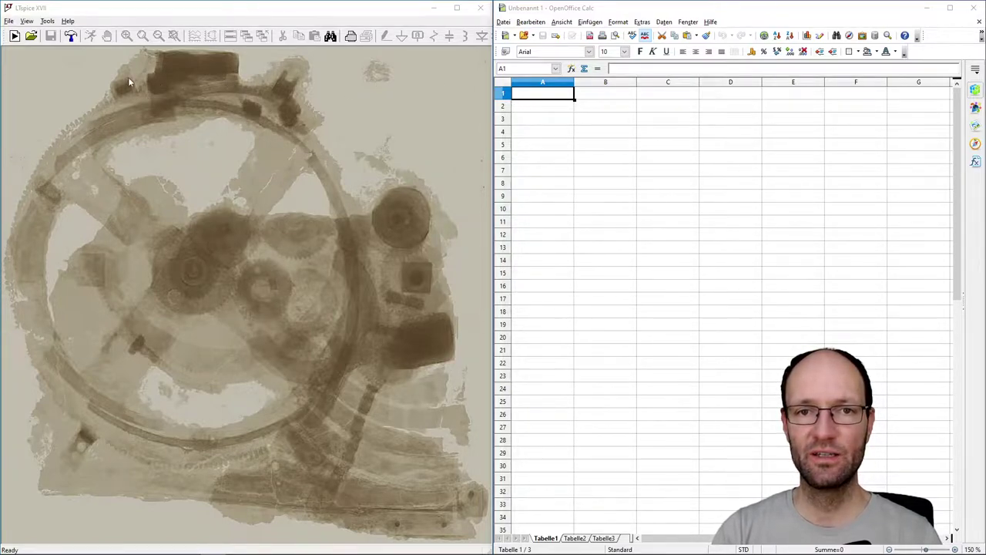
Create a new schematic and place resistors R1 and R2, R2 above R1
left_click(14, 35)
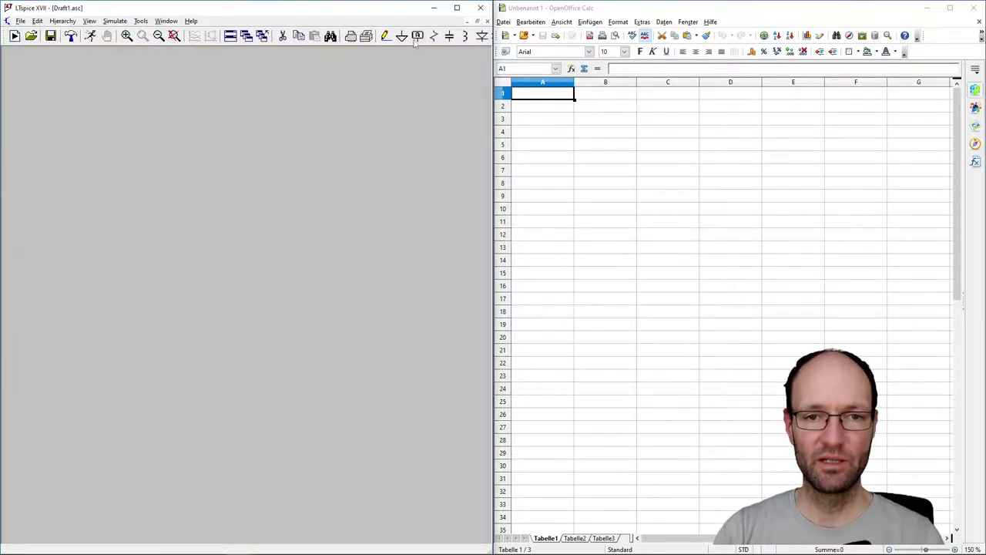
left_click(434, 35)
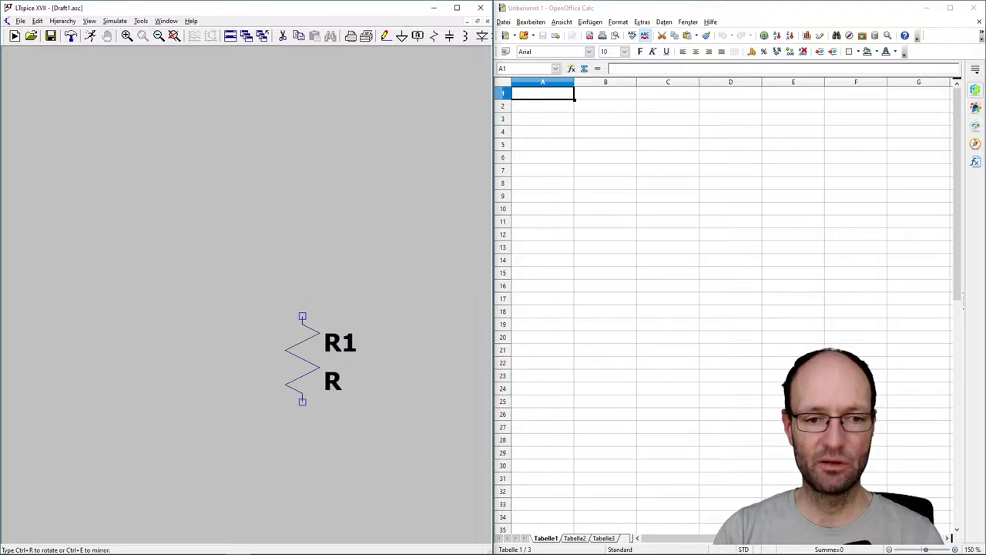
left_click(302, 315)
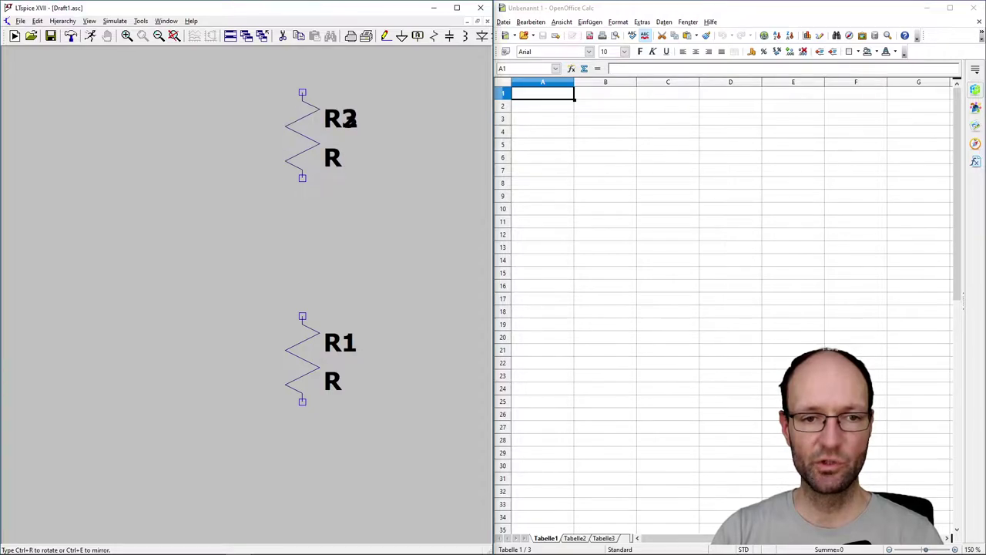
left_click(348, 117)
key("Escape")
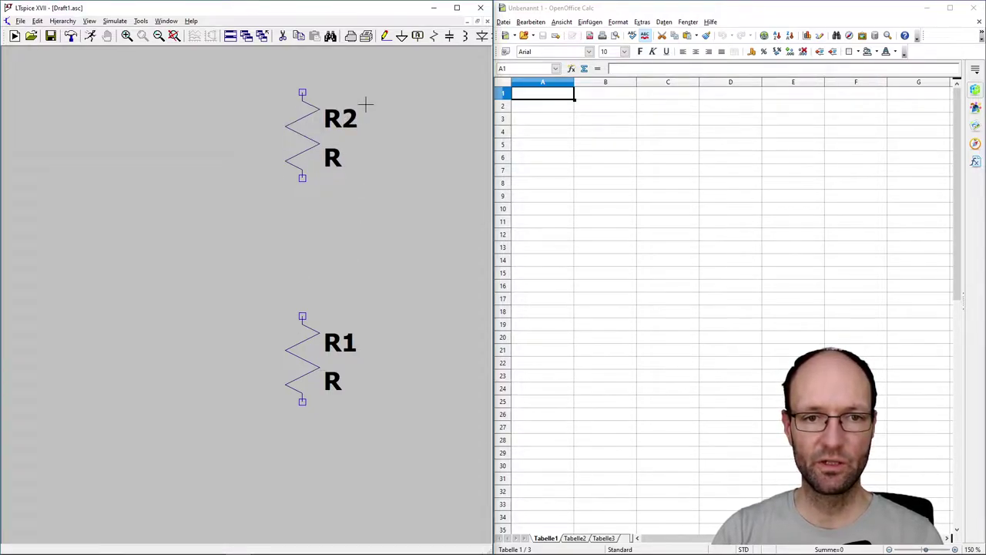
Place voltage source V1 from the component library left of the resistors
left_click(38, 21)
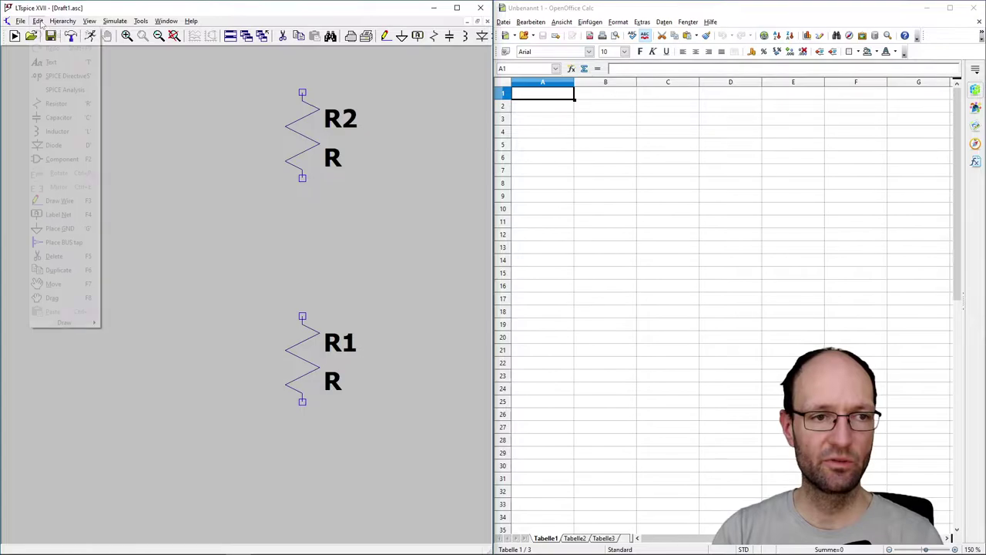
left_click(58, 160)
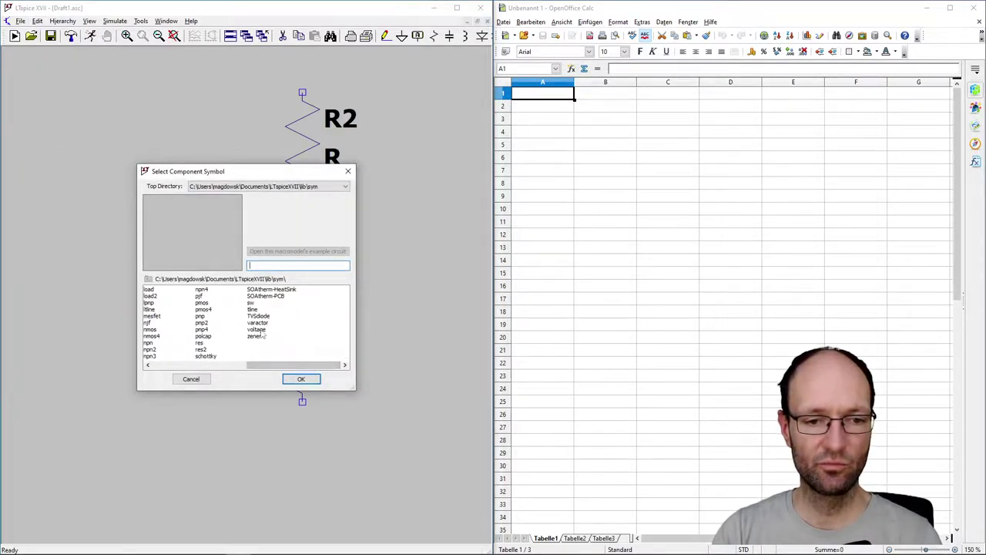
left_click(256, 329)
left_click(302, 378)
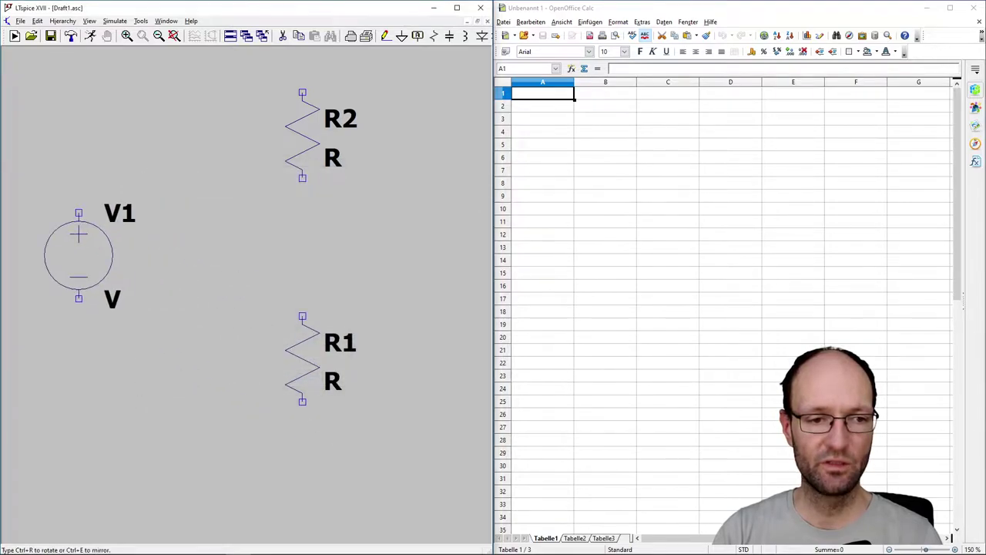
left_click(78, 250)
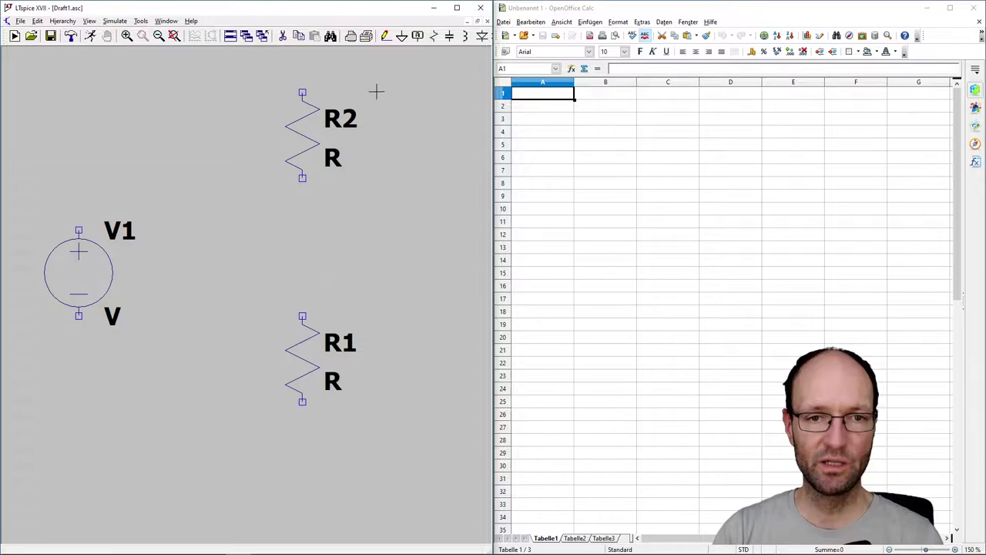
Wire V1, R2 and R1 into a closed series loop
left_click(384, 36)
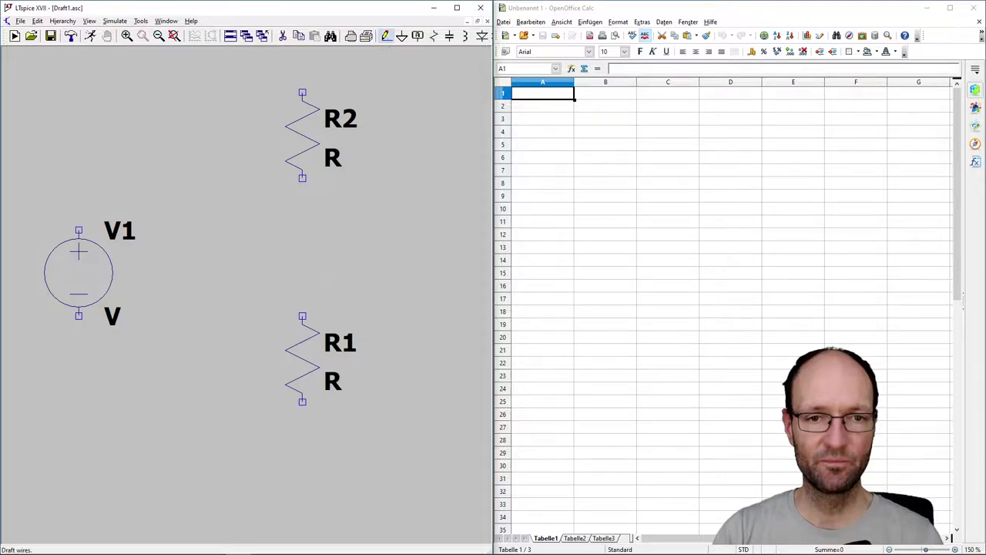
left_click(79, 229)
left_click(78, 75)
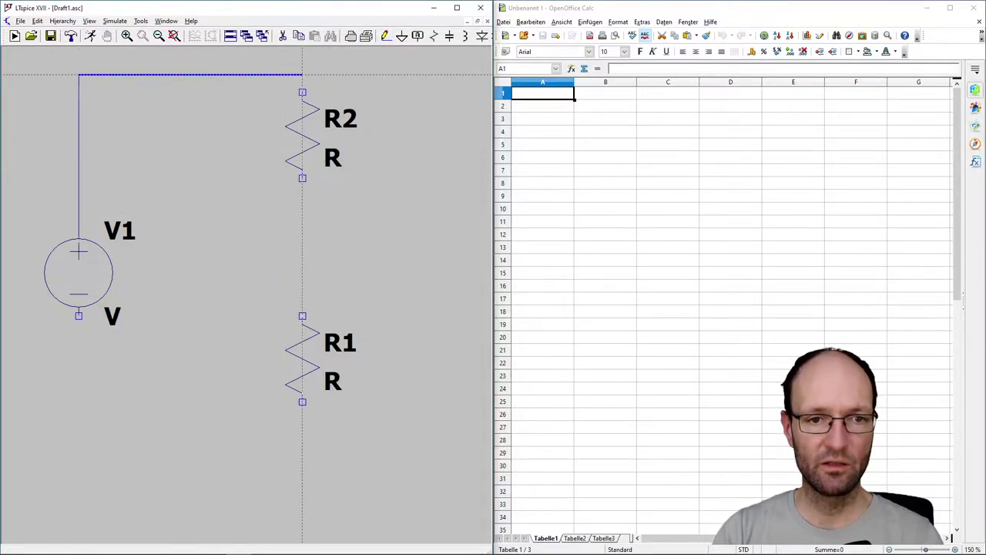
left_click(302, 74)
left_click(302, 178)
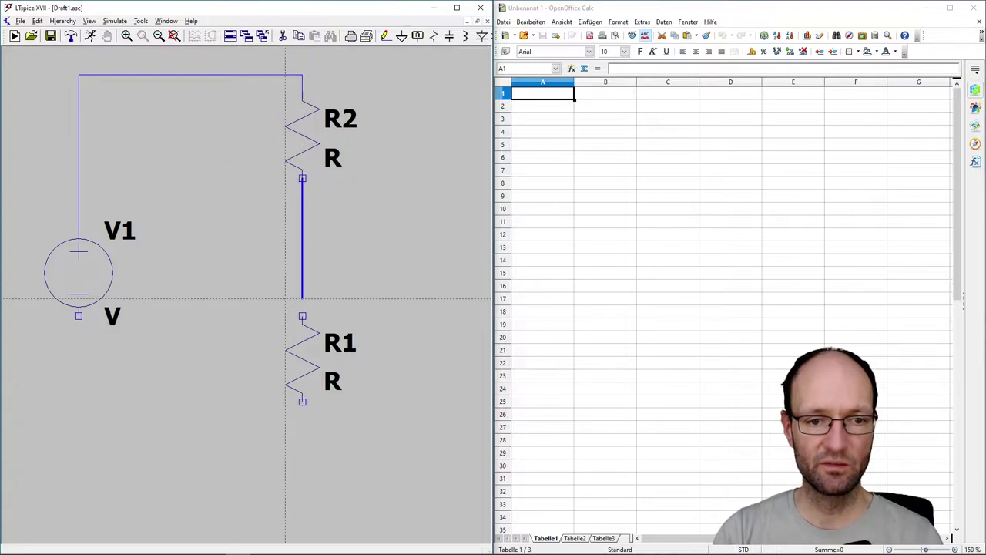
left_click(302, 316)
left_click(302, 401)
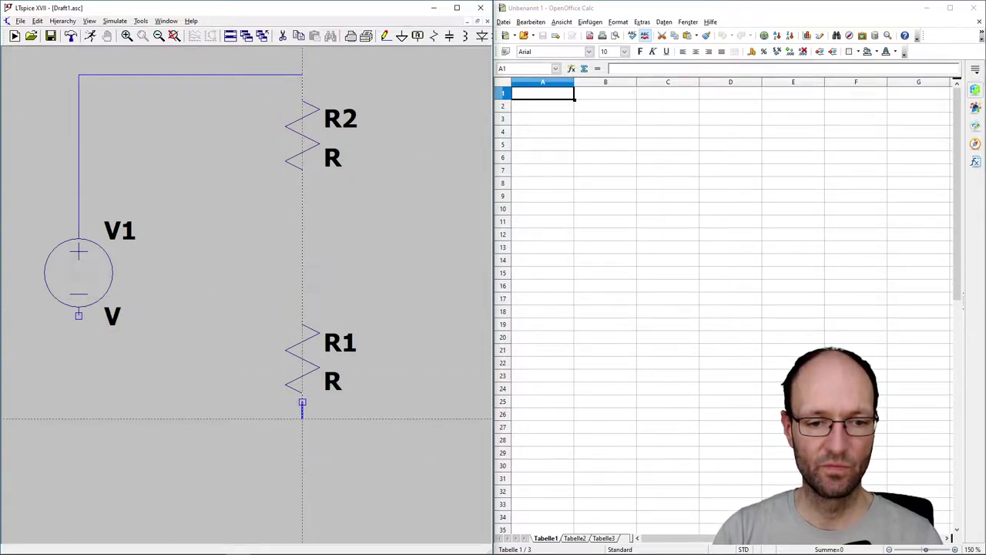
left_click(302, 419)
left_click(79, 419)
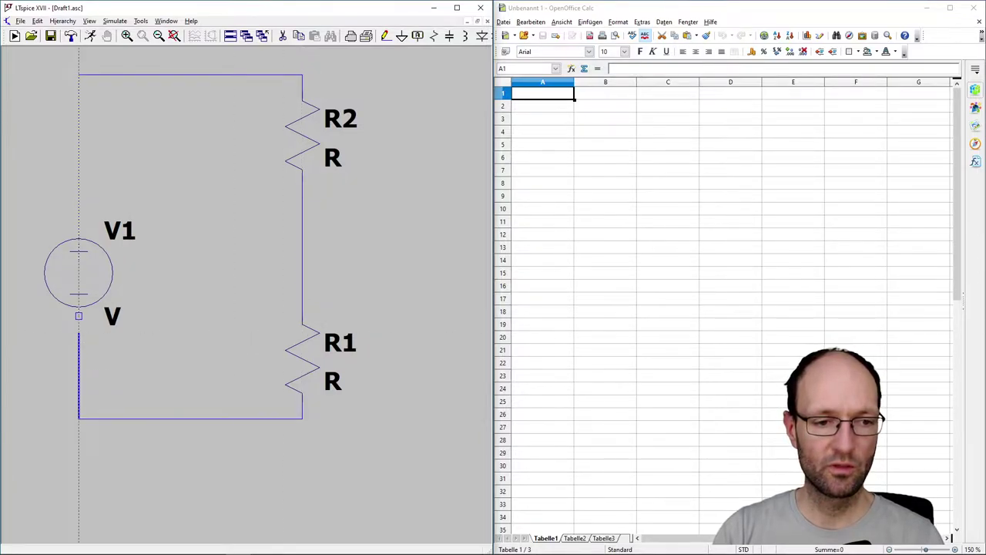
left_click(78, 316)
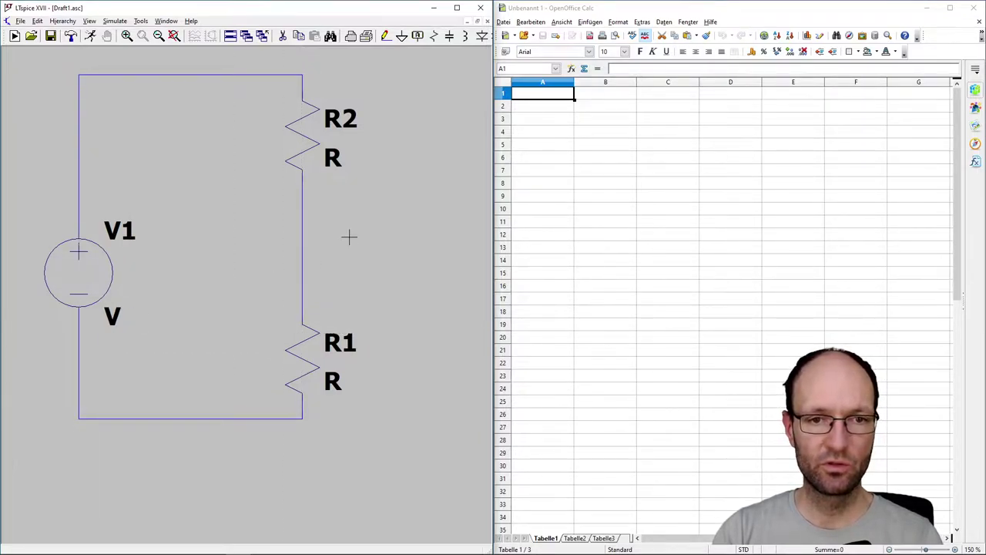
Place a ground below V1 and wire it to the loop's bottom-left corner
key("g")
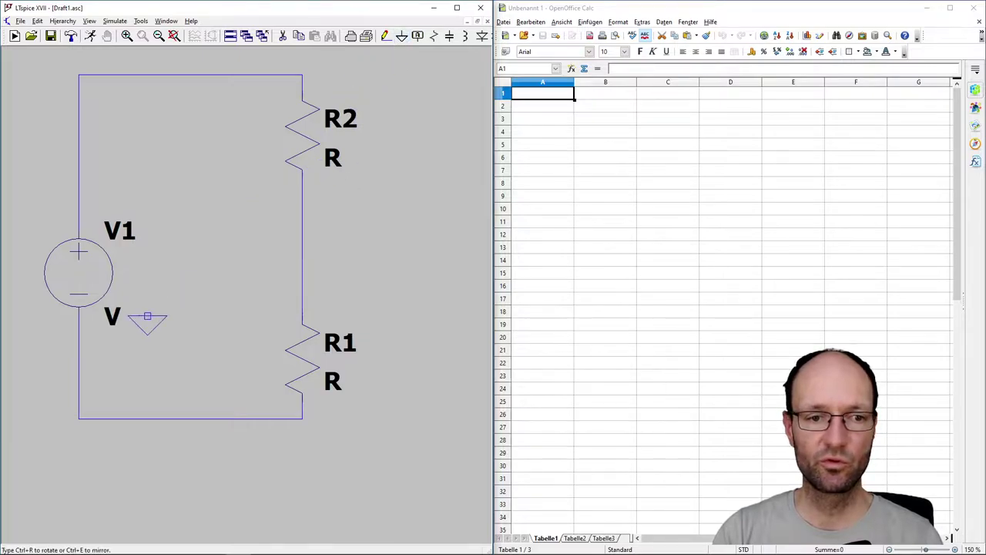
left_click(79, 455)
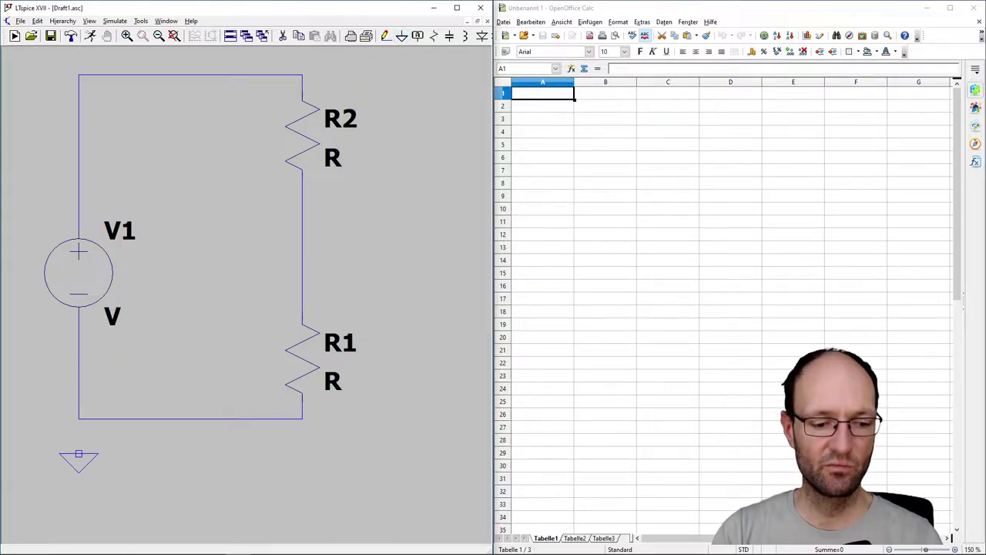
left_click(384, 35)
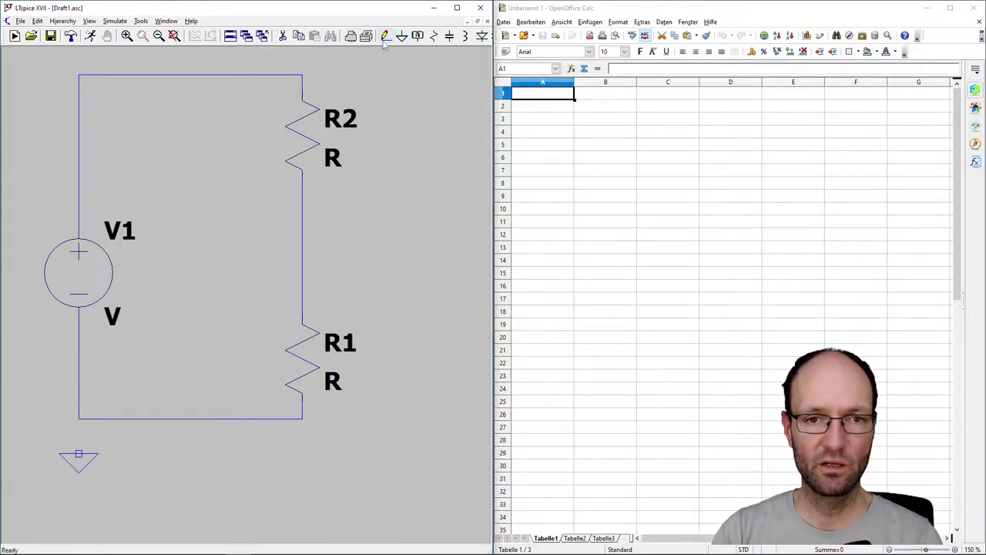
left_click(78, 420)
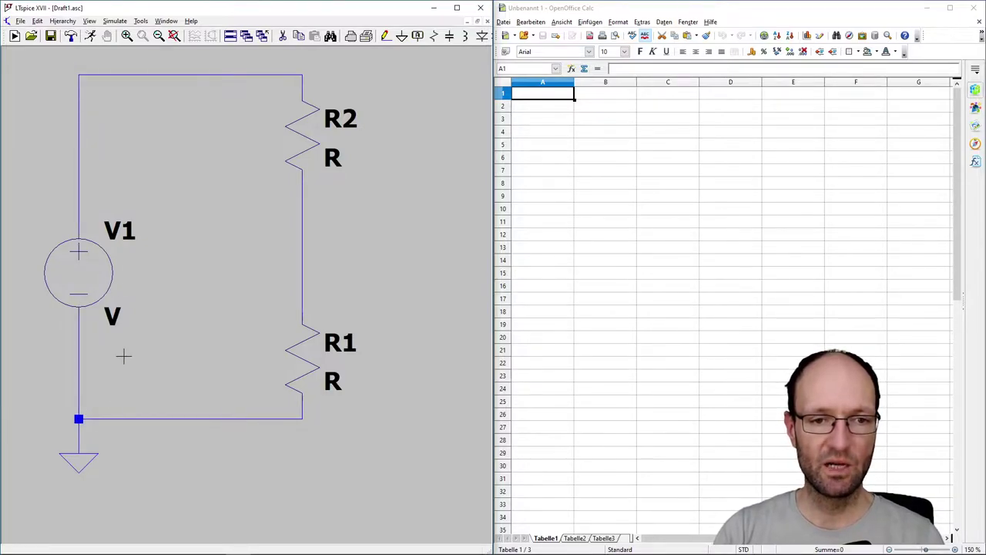
Enter DC value 11.9 for V1, 0.9k for R2 and 7.1k for R1
right_click(83, 273)
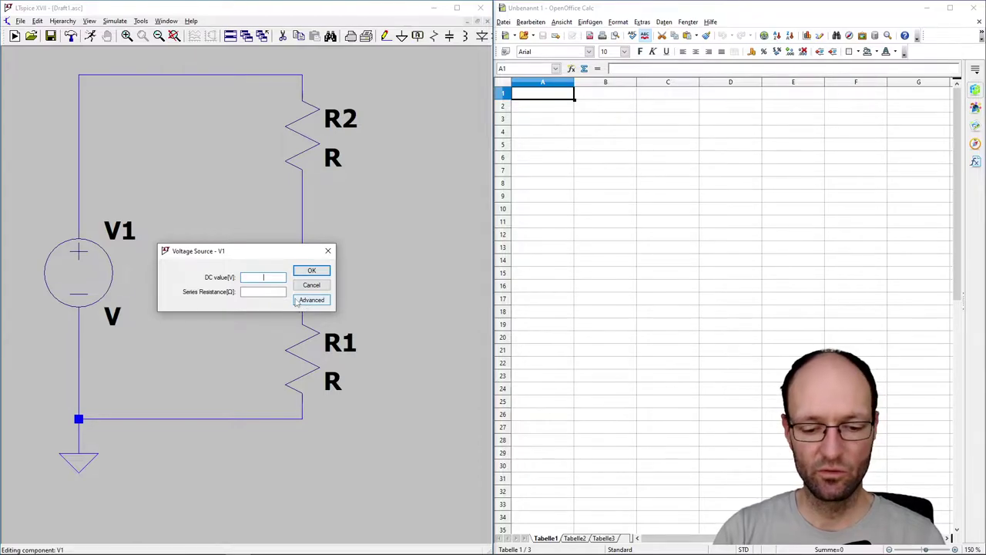
type("11.9")
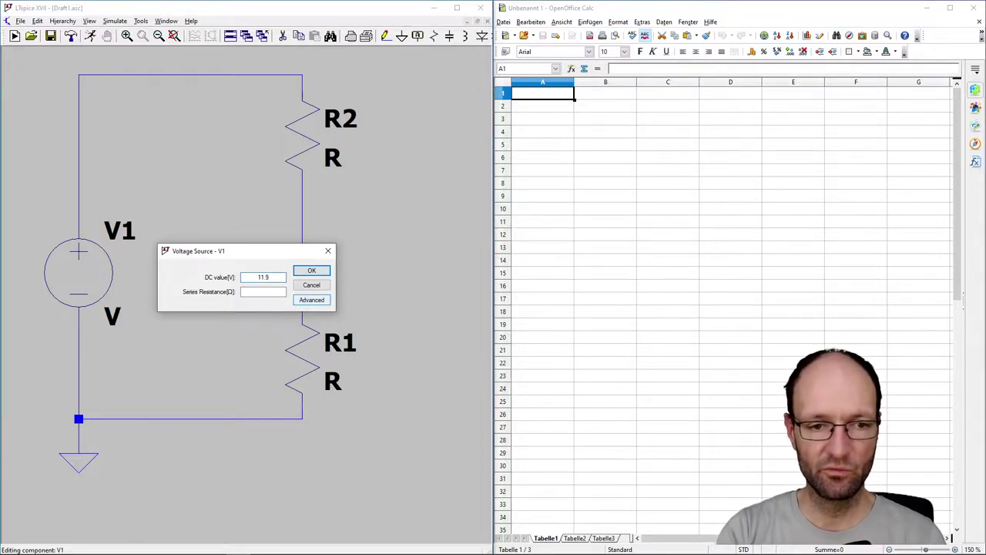
key("Return")
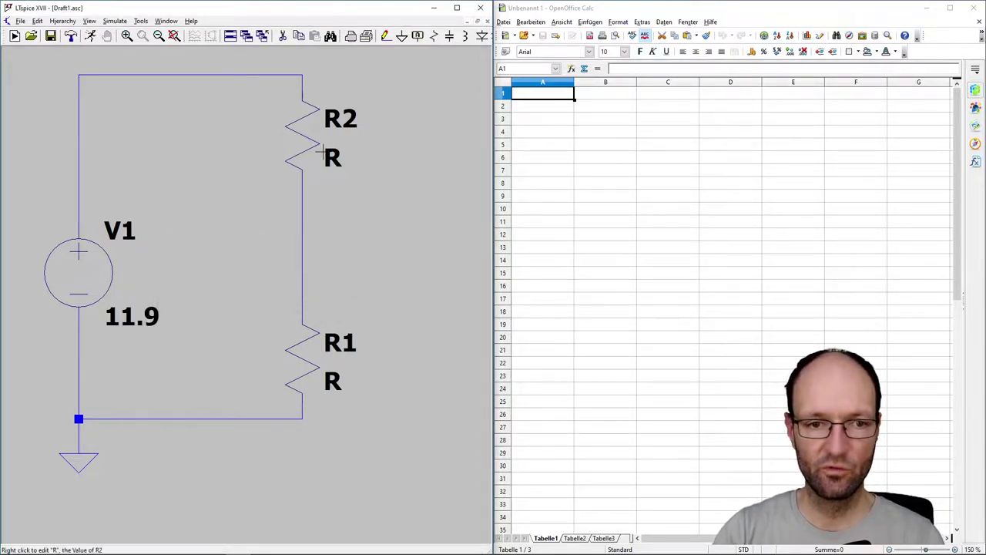
right_click(306, 136)
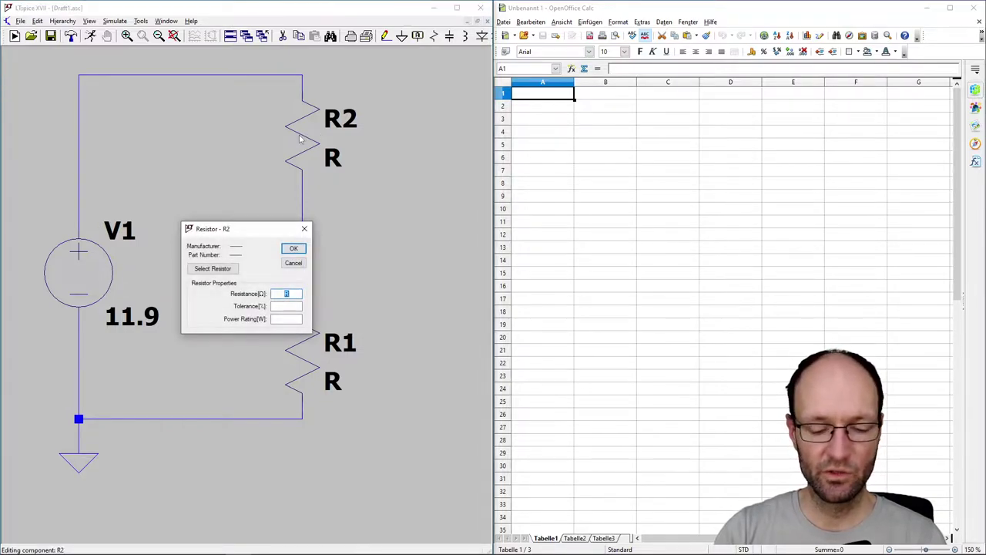
type("0.9k")
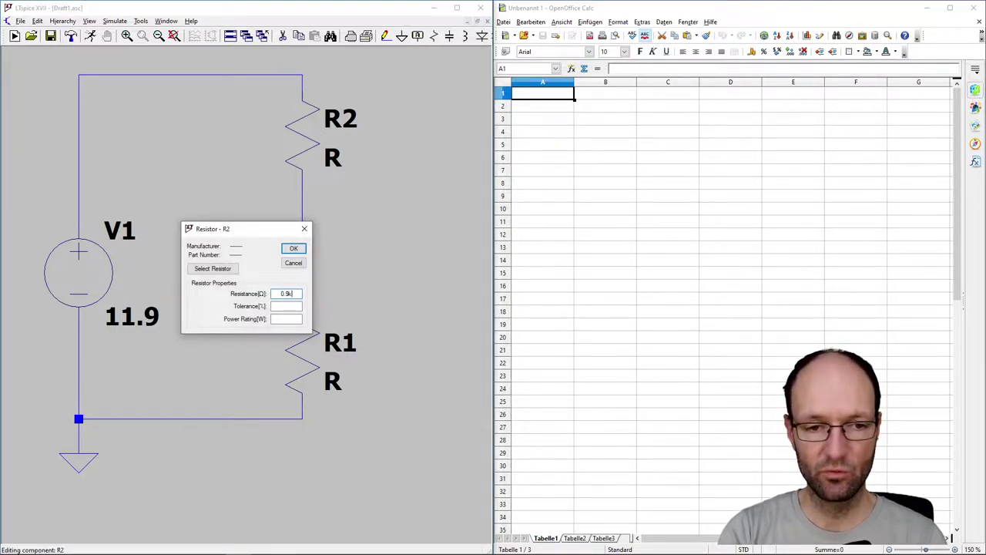
key("Return")
right_click(293, 368)
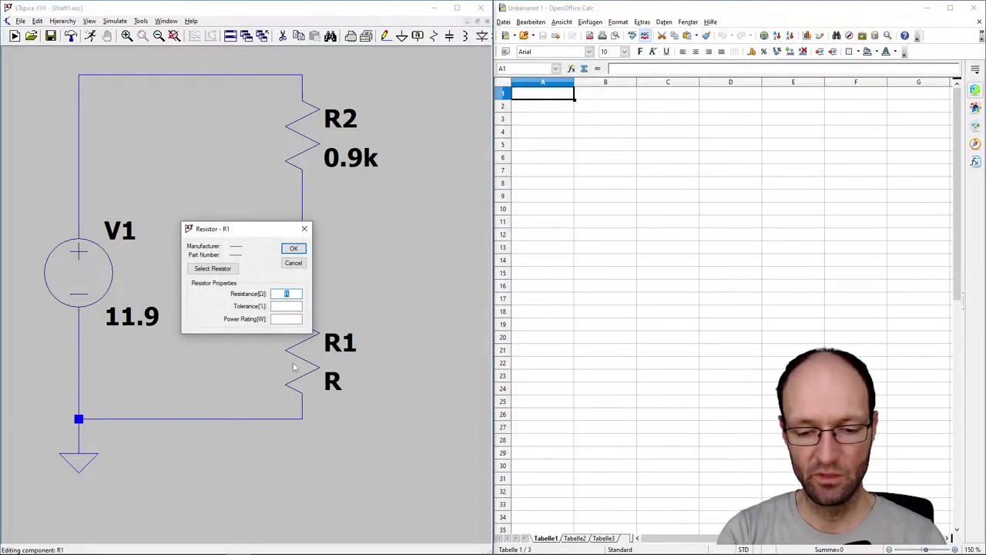
type("7.1k")
key("Return")
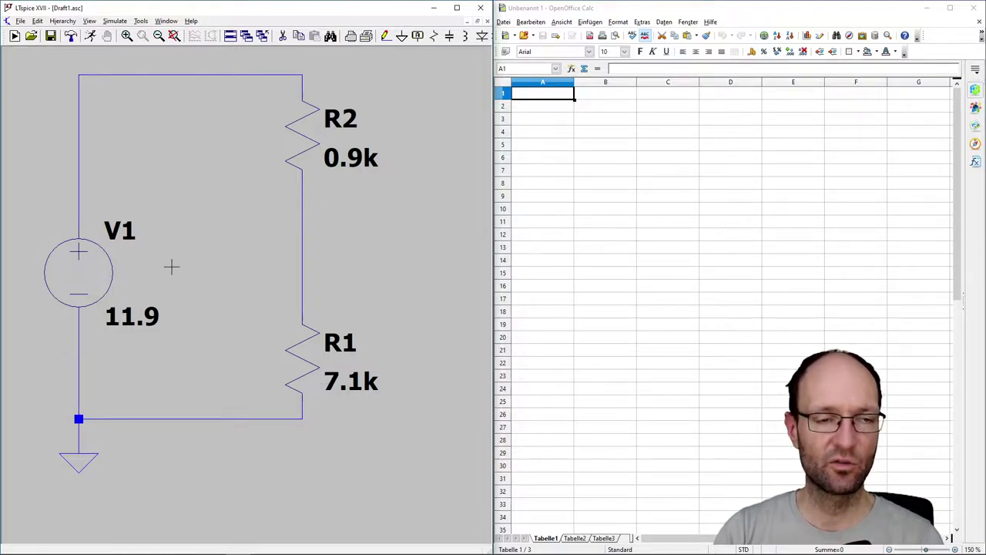
Run a DC operating point (.op) simulation
left_click(90, 36)
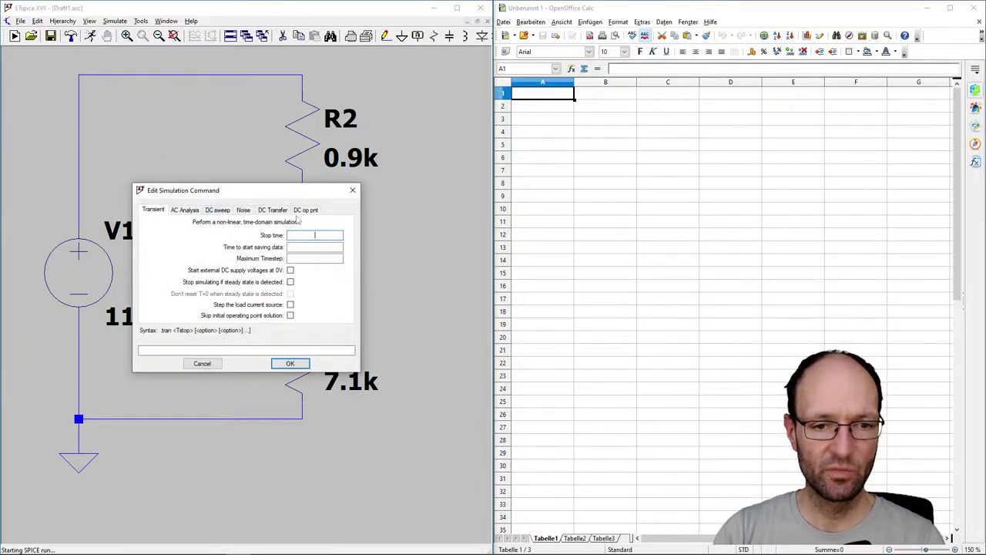
left_click(306, 210)
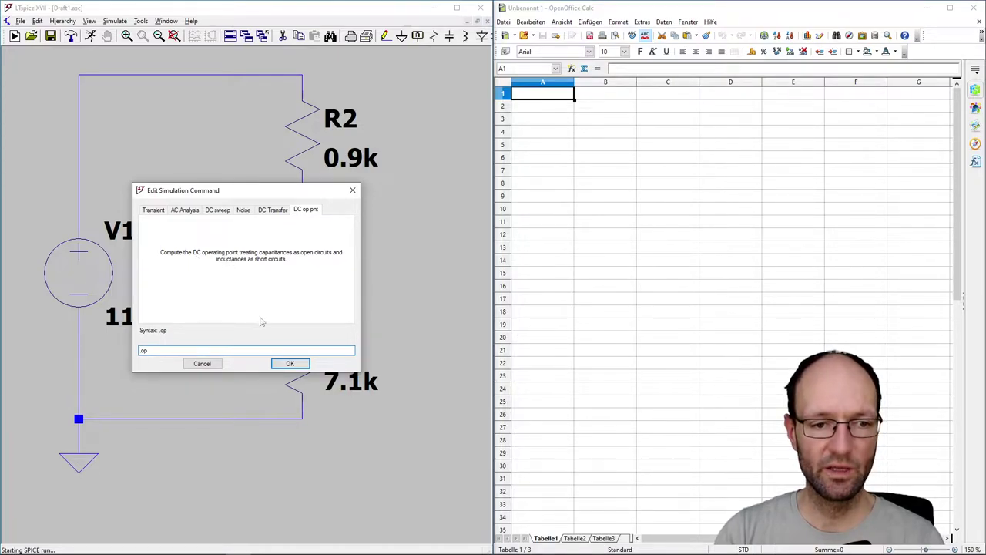
left_click(291, 364)
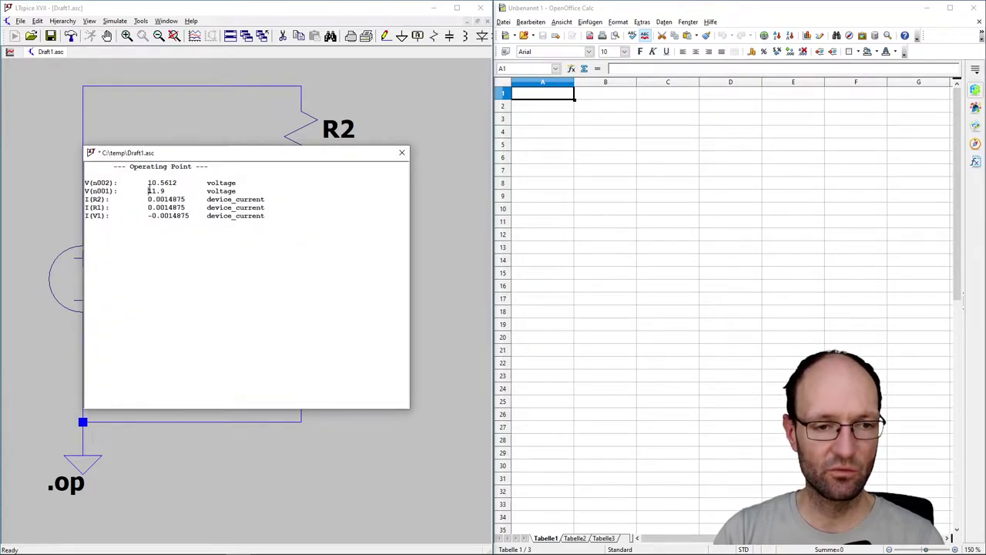
Highlight the 11.9 V and 10.5612 V node voltages and the 0.0014875 A currents in the results
double_click(151, 191)
mouse_move(87, 190)
left_mouse_down()
mouse_move(162, 191)
mouse_move(182, 182)
left_mouse_up()
left_click(166, 191)
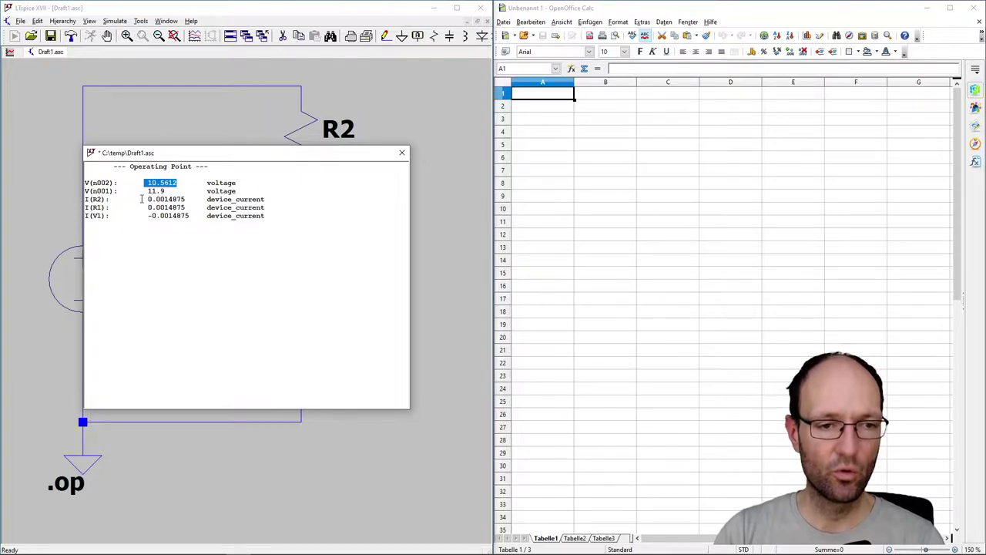
left_click_drag(87, 199, 192, 218)
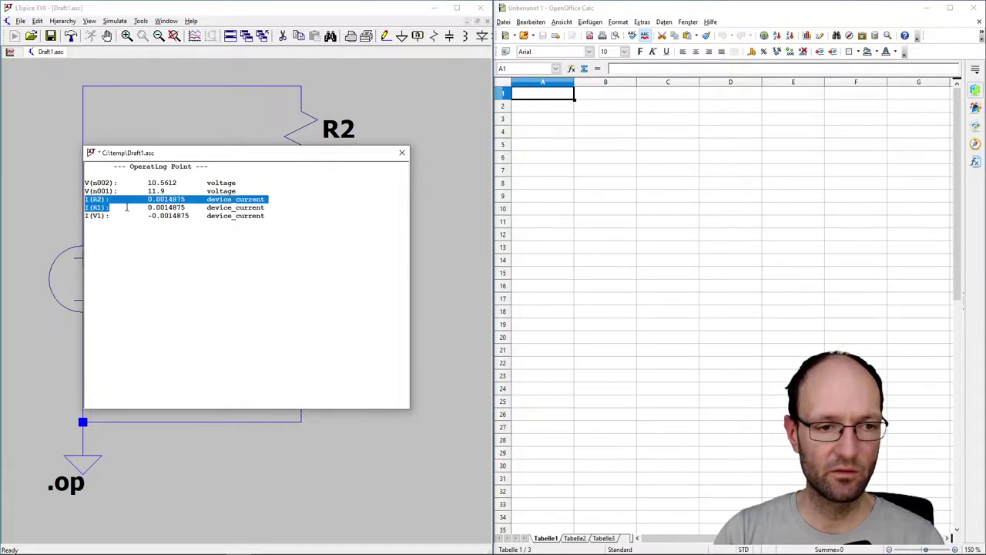
left_click(183, 216)
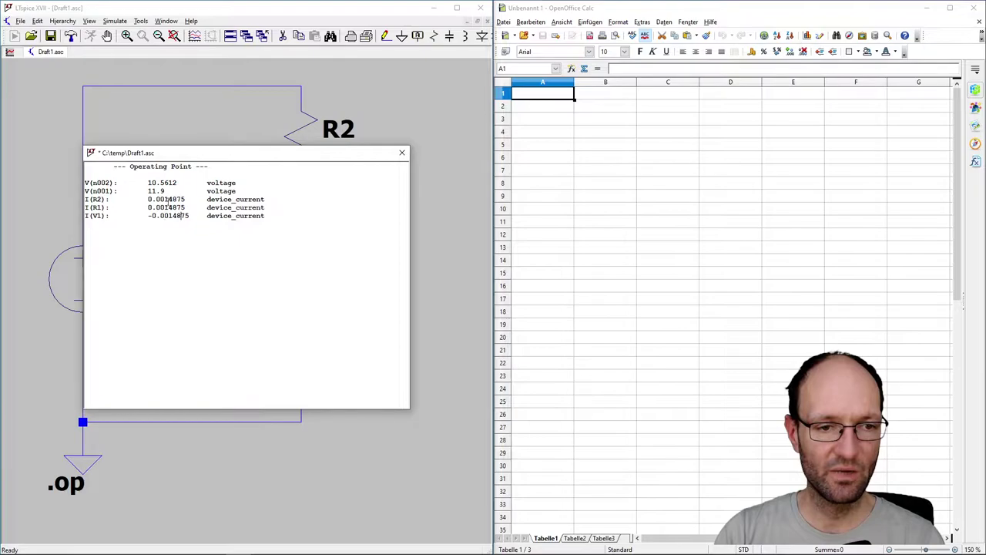
left_click_drag(165, 199, 187, 199)
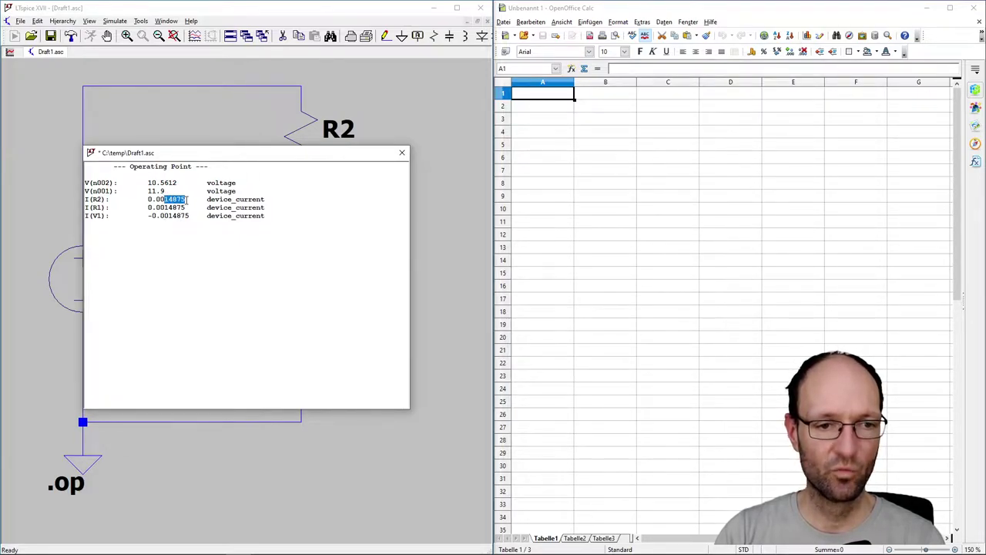
Label the node between R1 and R2 as U1 and wire the label to it
left_click(403, 154)
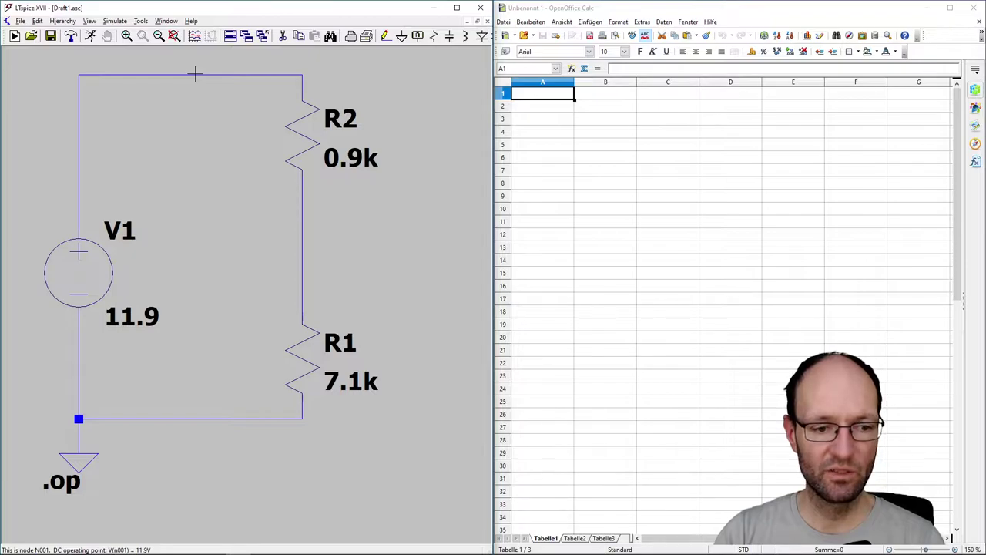
mouse_move(417, 36)
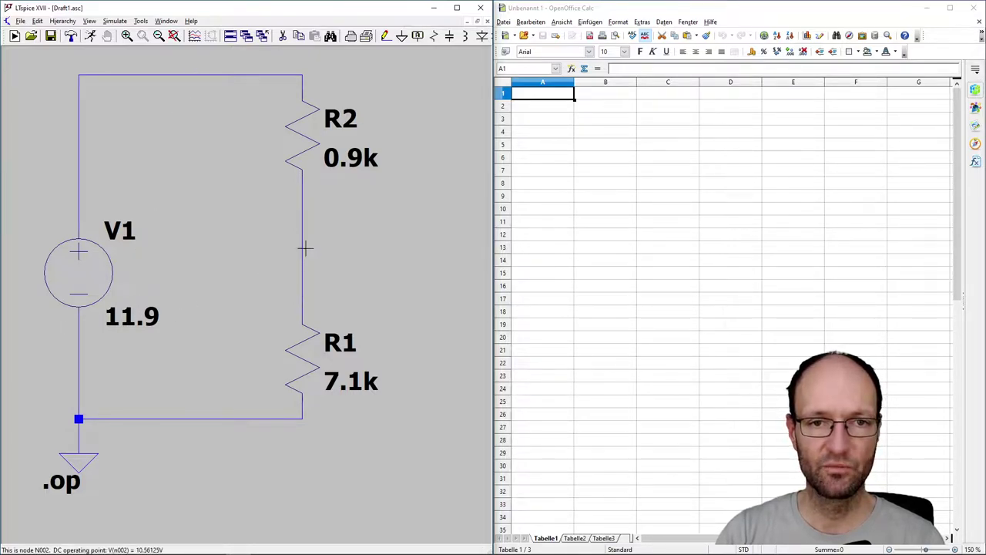
left_click(418, 37)
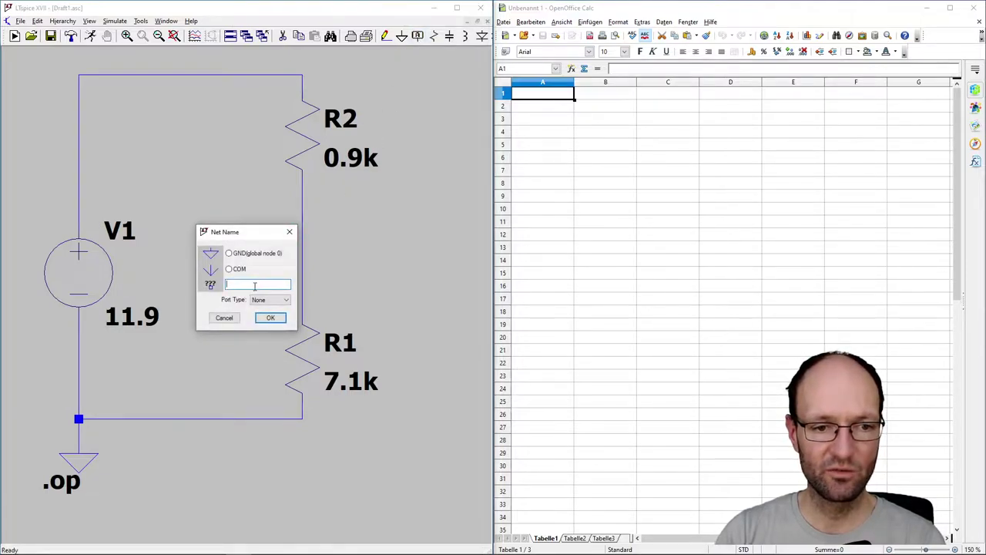
type("U1")
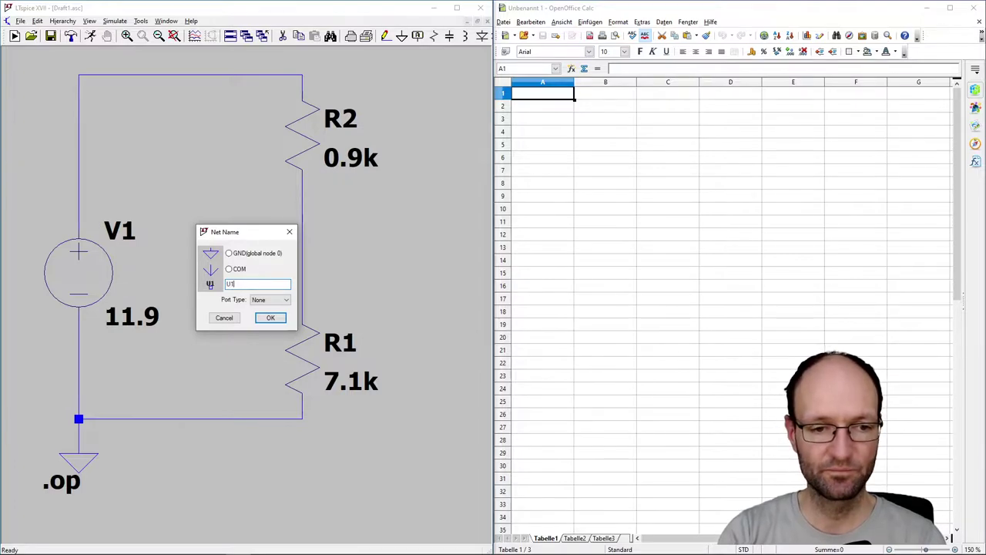
key("Return")
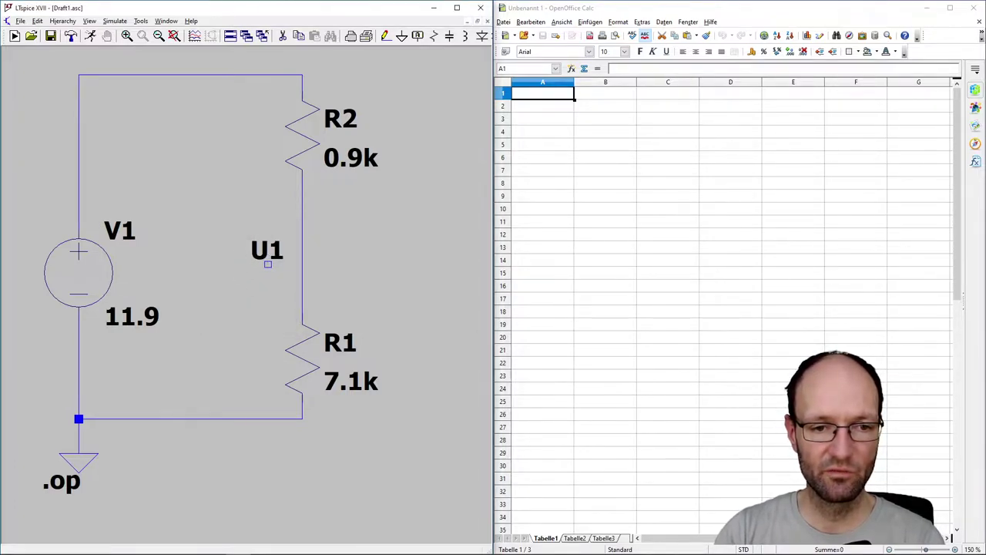
left_click(284, 268)
left_click(386, 35)
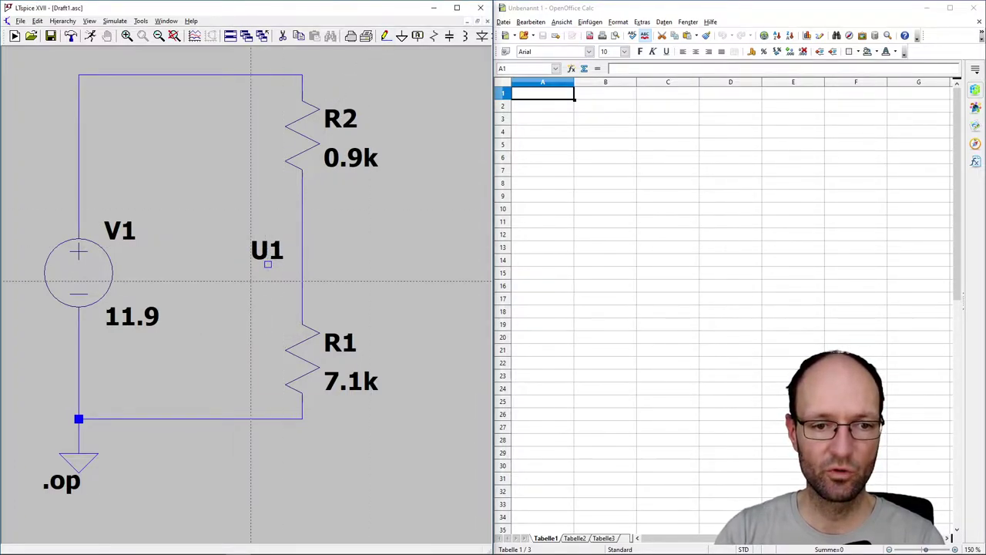
left_click(302, 264)
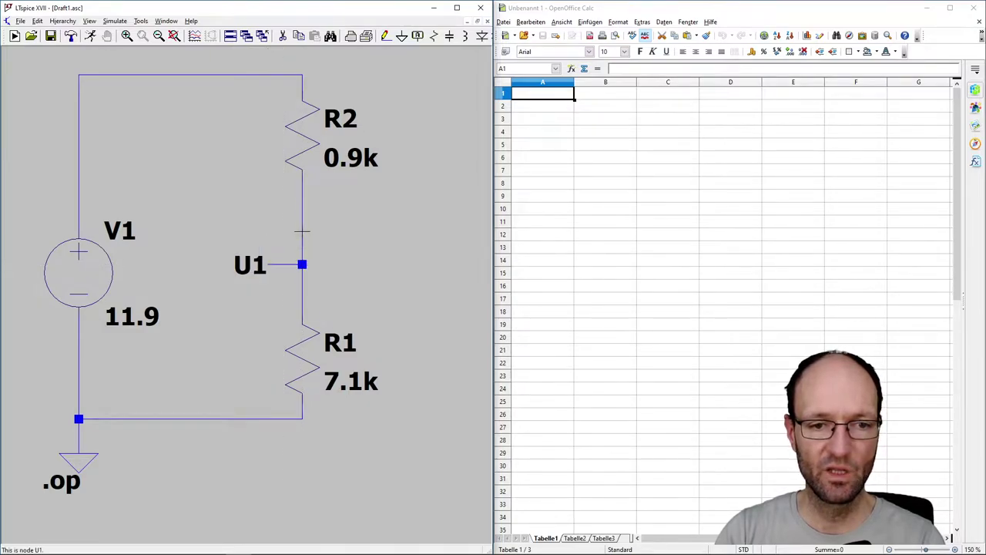
Place a vertical Uges label on the top wire and fit the schematic to view
left_click(418, 36)
type("Uges")
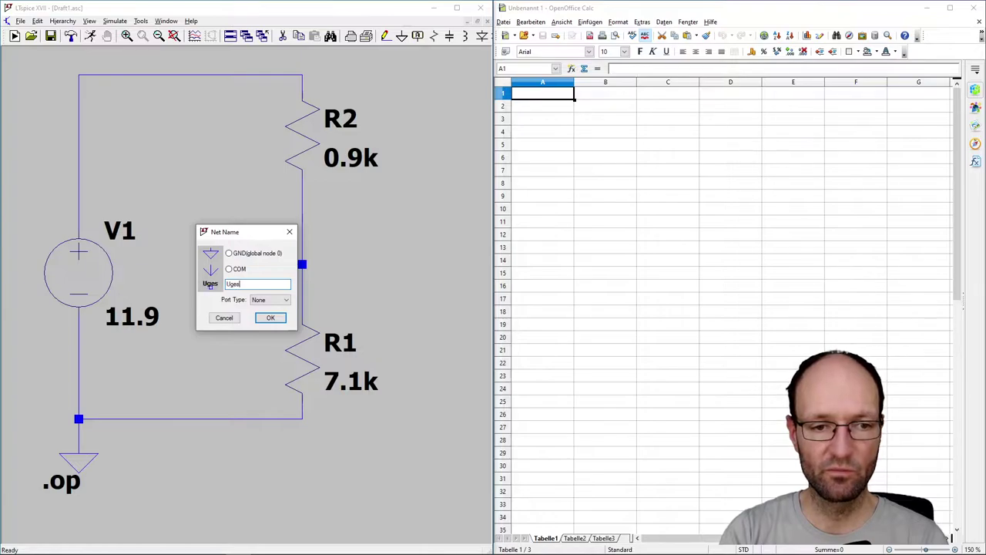
key("Return")
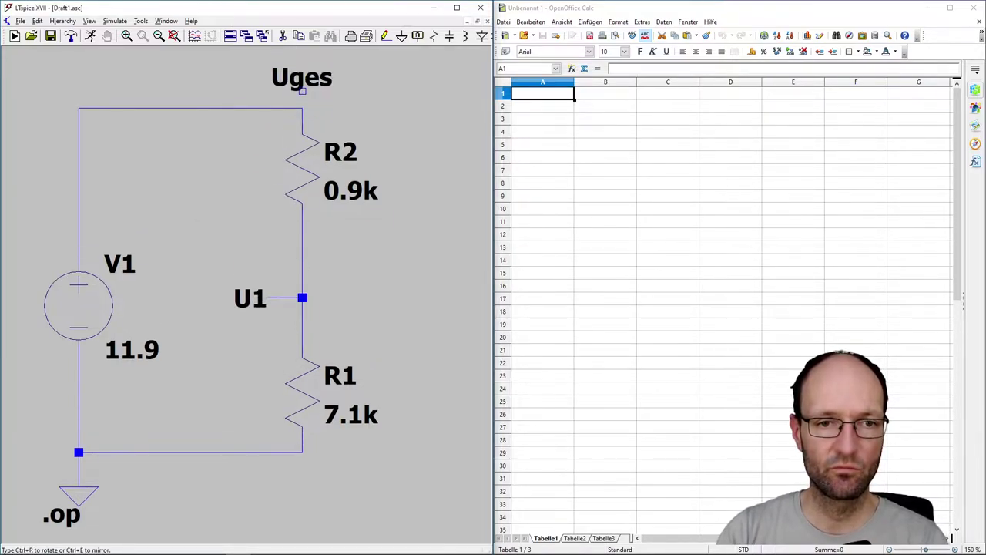
left_click(302, 91)
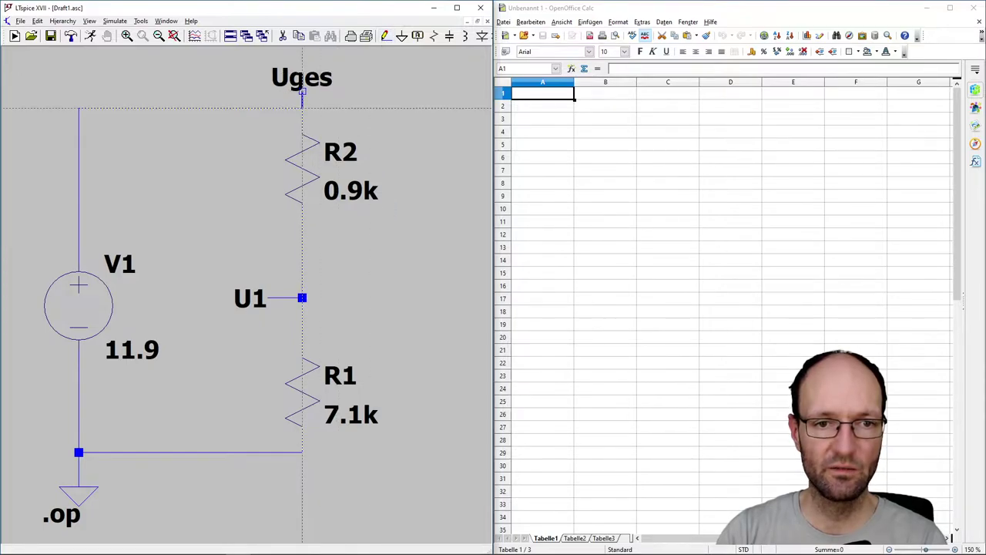
key("ctrl+r")
key("space")
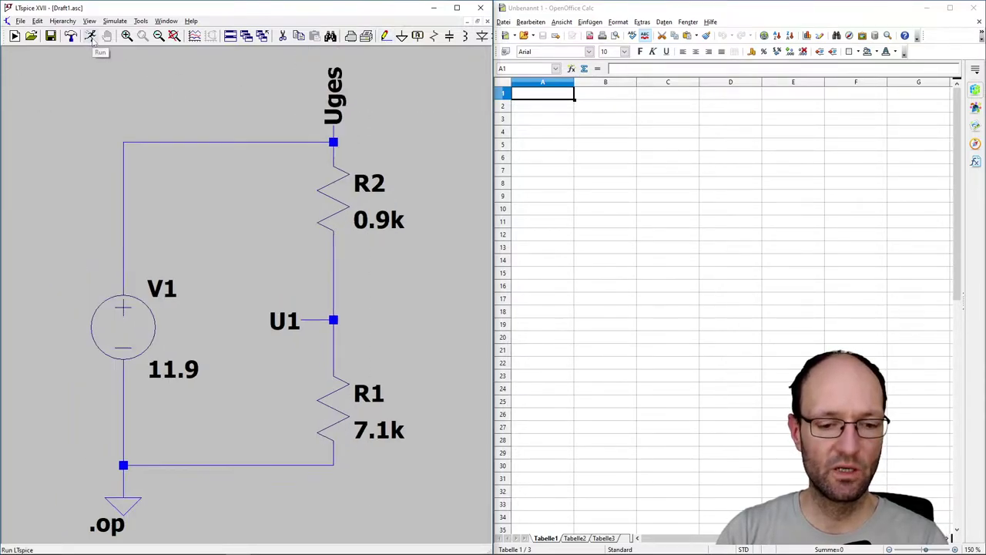
Rerun the simulation and highlight V(u1) at 10.5612 V and V(uges) at 11.9 V
left_click(91, 36)
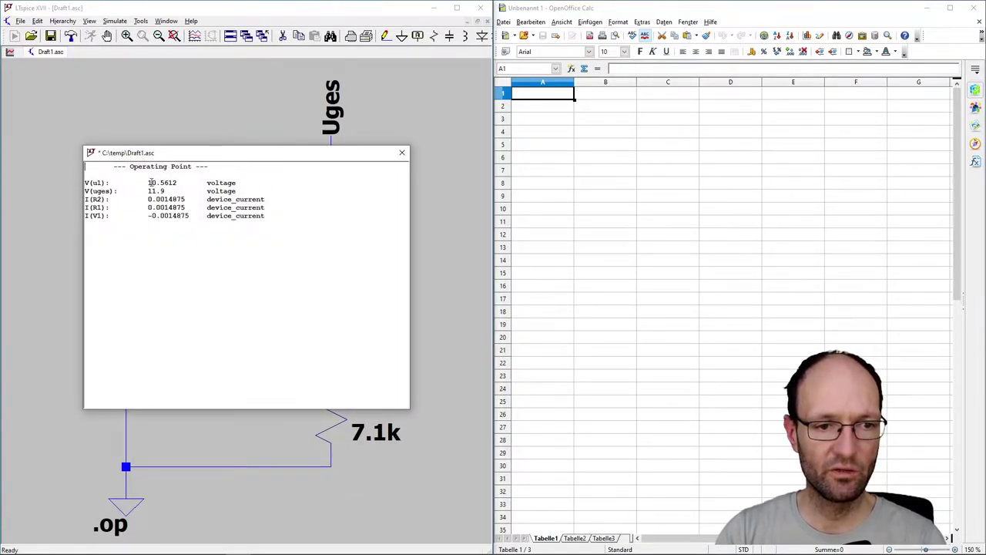
left_click_drag(147, 183, 180, 183)
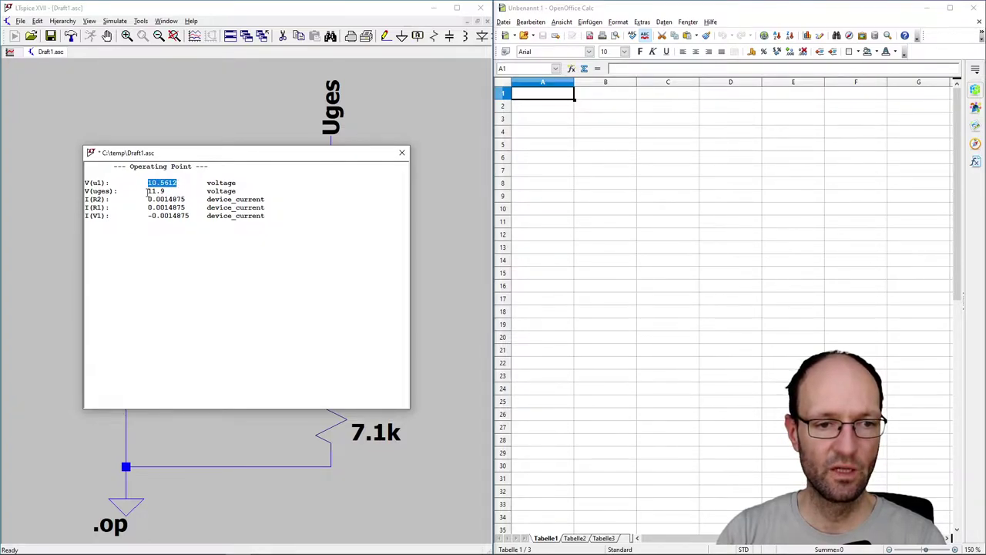
left_click_drag(147, 191, 167, 191)
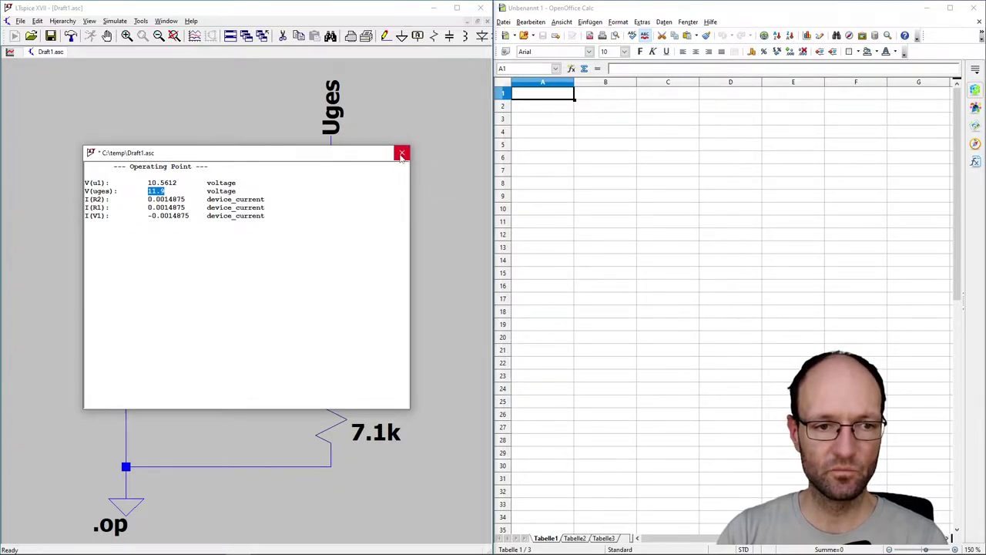
left_click(547, 112)
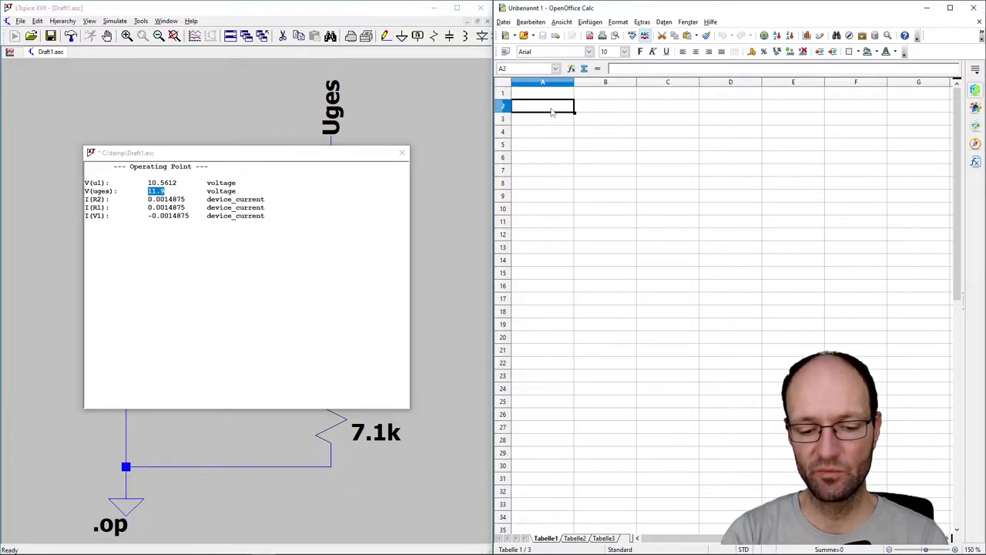
Enter 'ideale Schaltung' in A2 and autofit column A
type("ideale Sch")
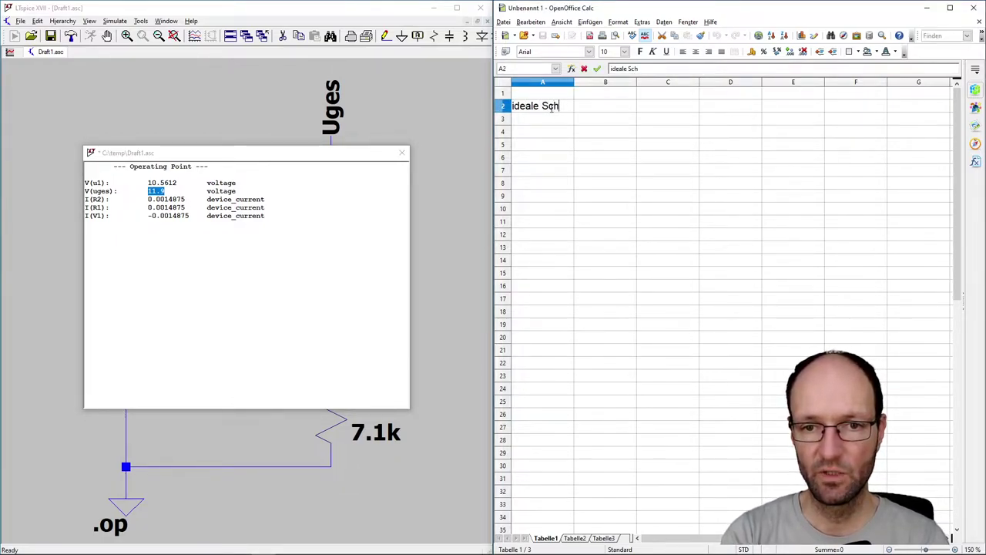
type("altung")
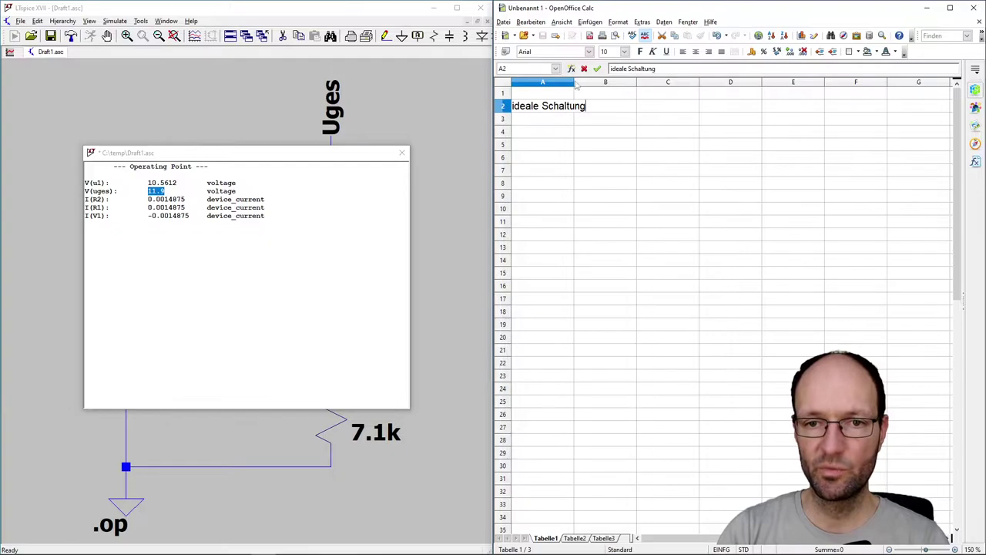
double_click(575, 82)
left_click(619, 106)
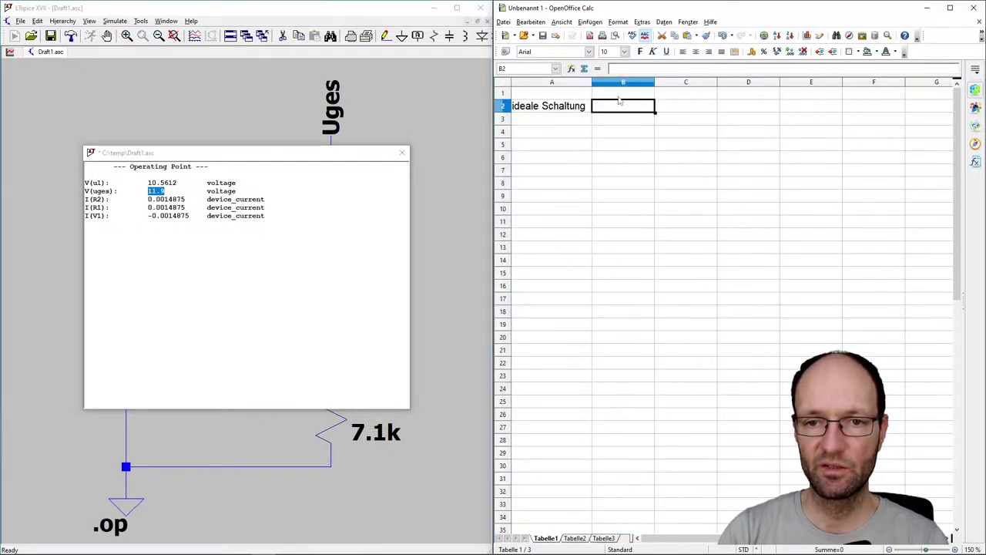
Enter headings Spannung in V, Strom in A and Leistung in W in B1:D1
left_click(619, 93)
type("S")
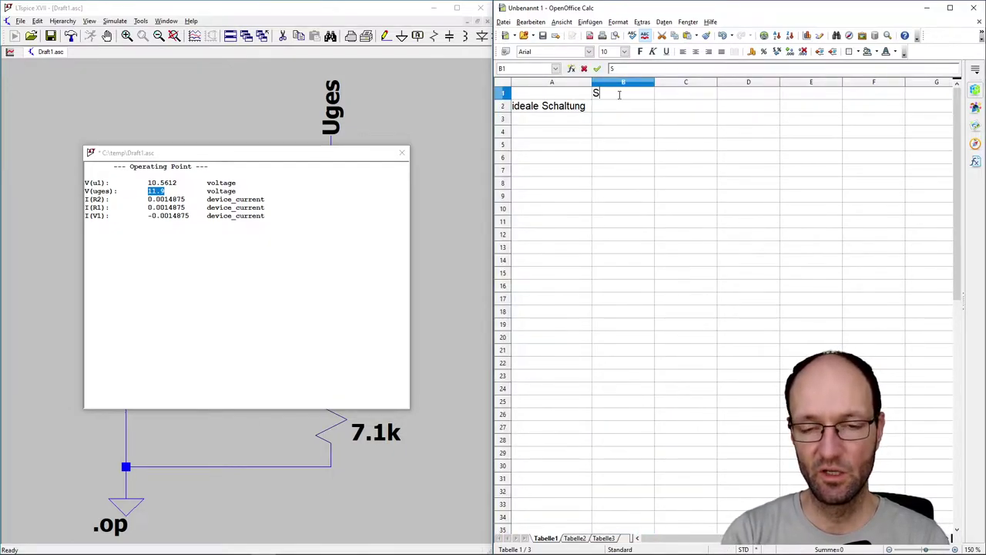
type("panbn")
key("BackSpace")
key("BackSpace")
type("nung")
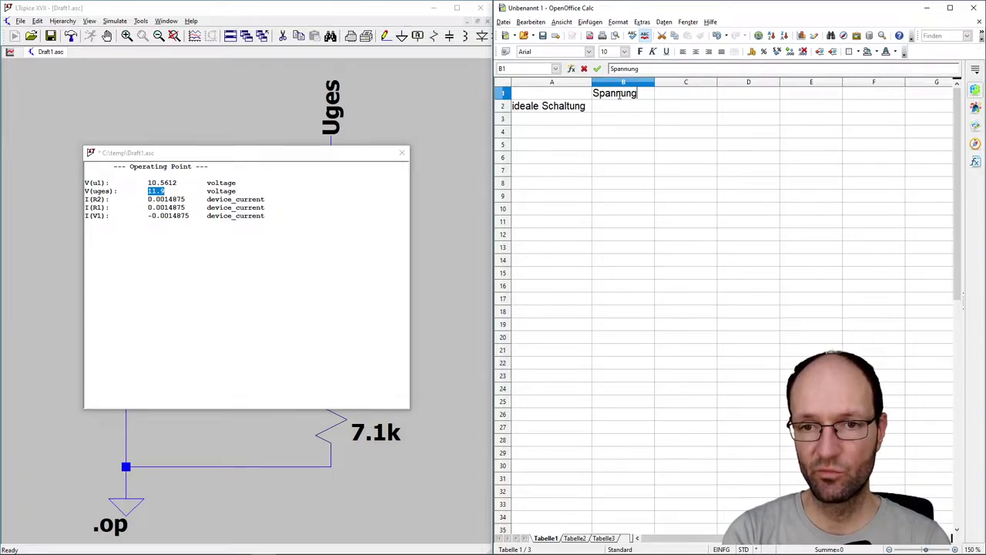
type(" in V")
key("Tab")
type("Str")
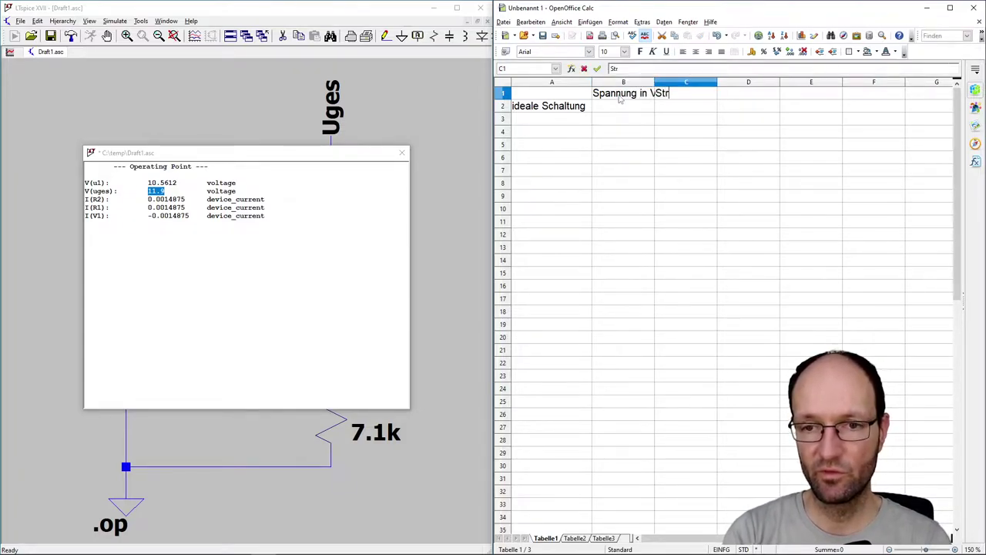
type("om in A")
key("Tab")
type("Le")
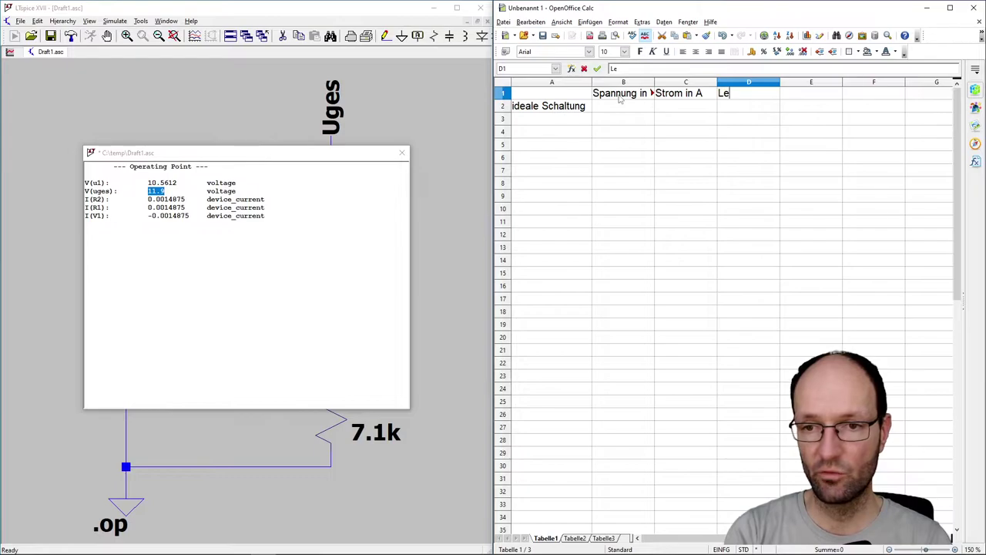
type("istung i")
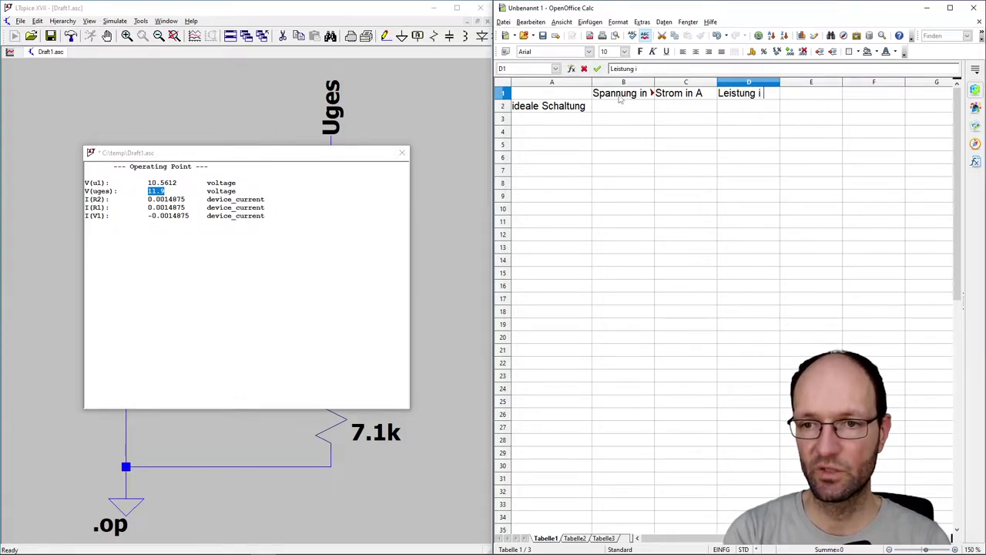
type("n W")
key("BackSpace")
key("BackSpace")
type("n W")
key("Return")
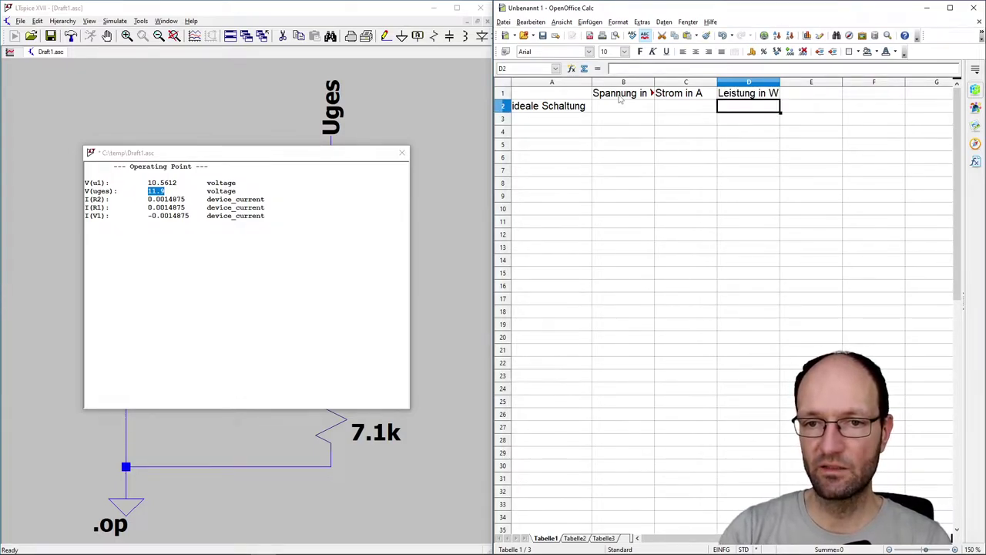
double_click(655, 85)
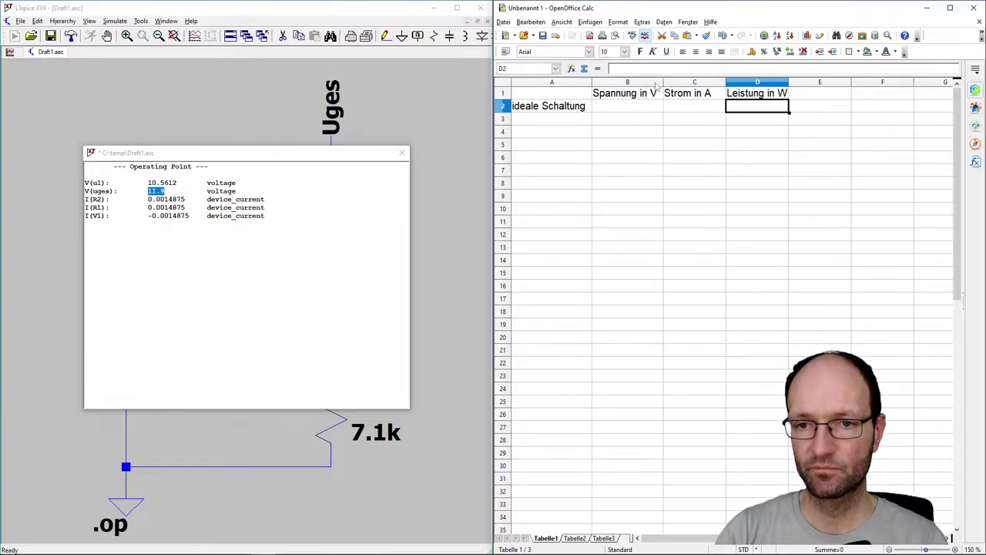
Copy the V(u1) value into B2 as =10,5612 with a decimal comma
left_click(167, 182)
left_click_drag(180, 182, 148, 182)
key("ctrl+c")
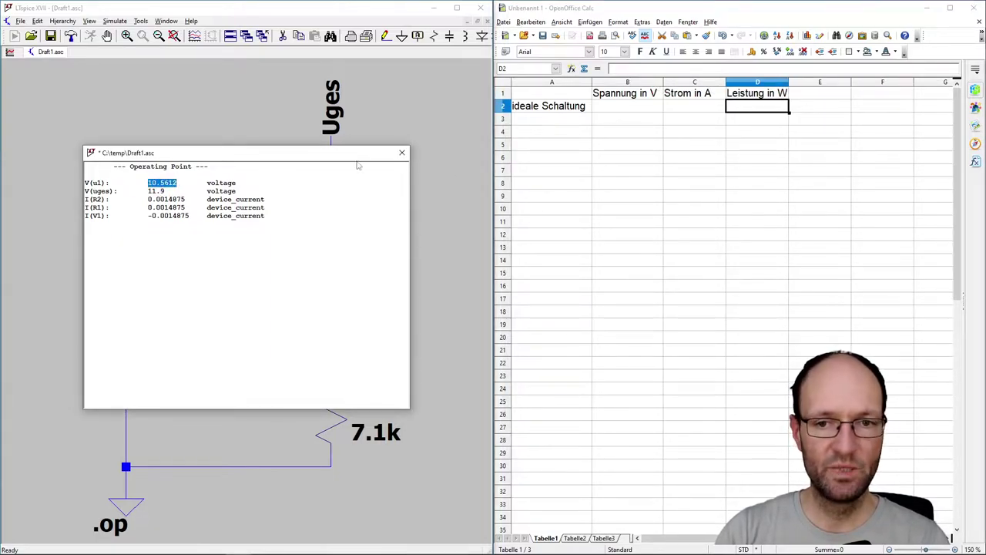
left_click(613, 107)
double_click(613, 106)
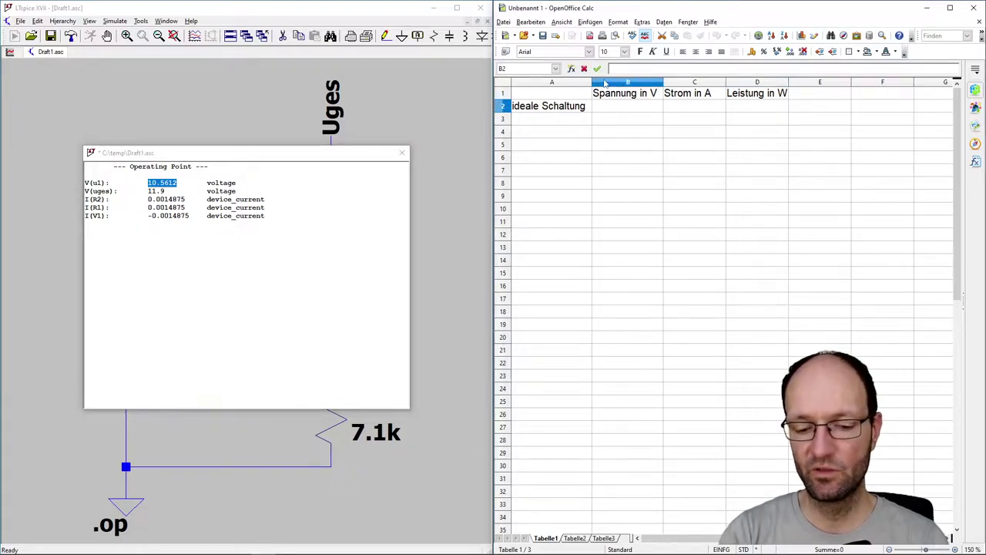
type("=")
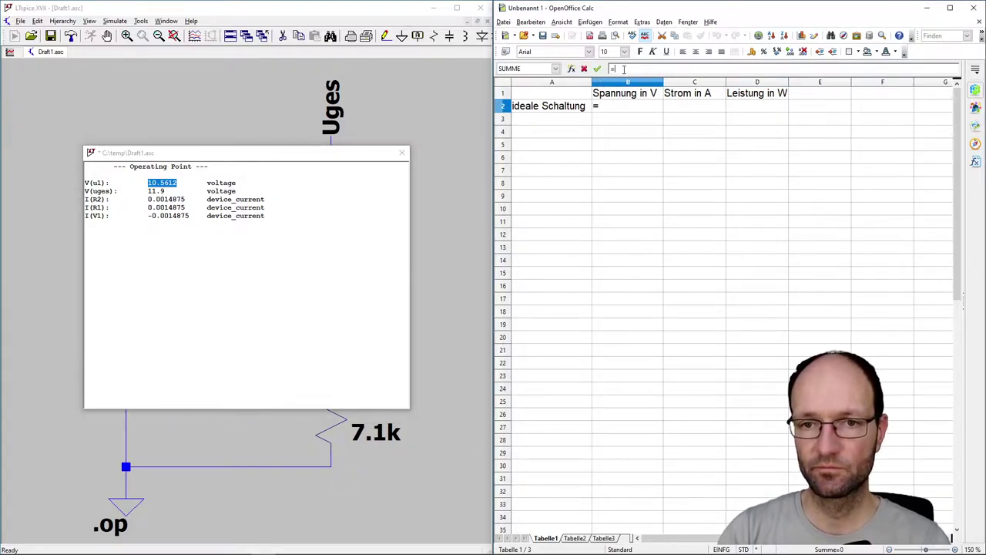
right_click(161, 183)
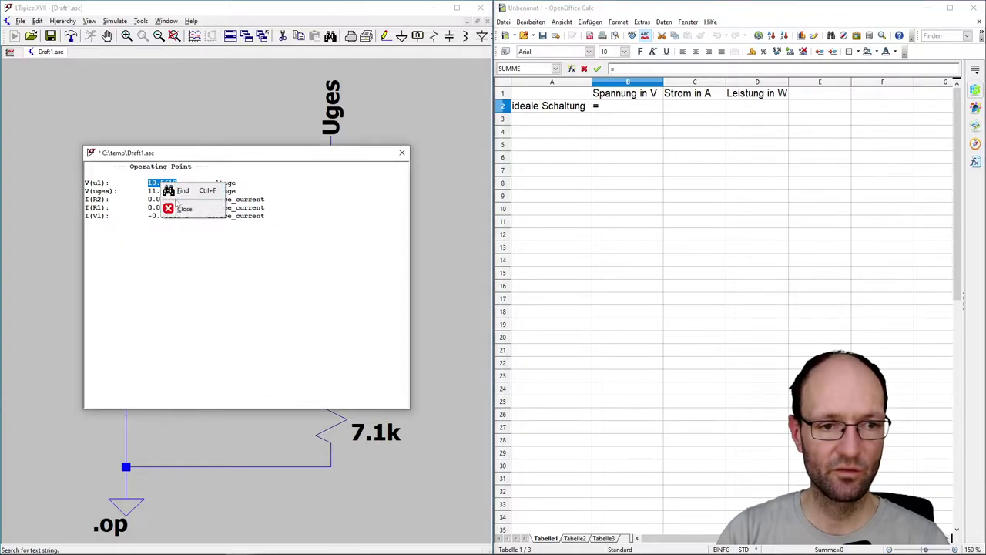
left_click(187, 162)
left_click(623, 68)
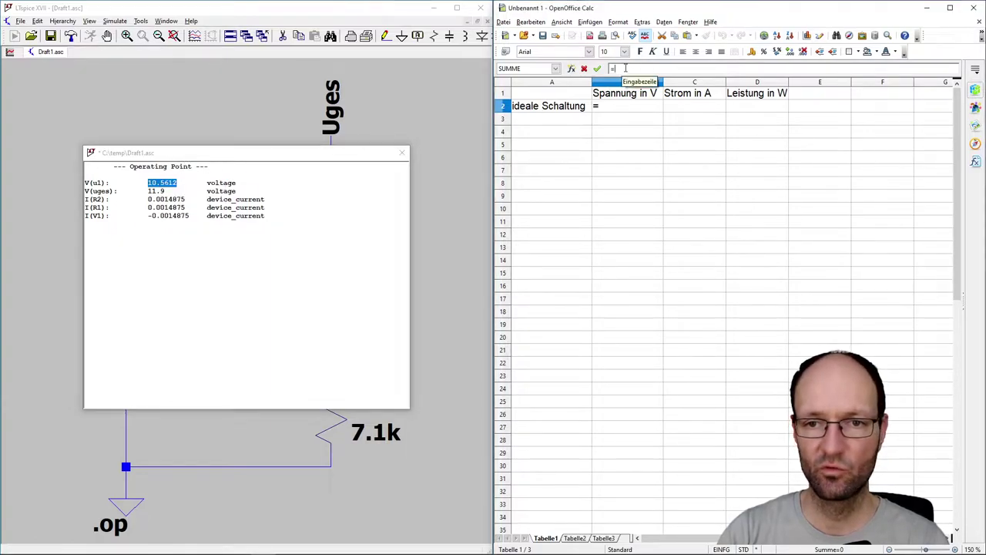
key("ctrl+v")
left_click(623, 68)
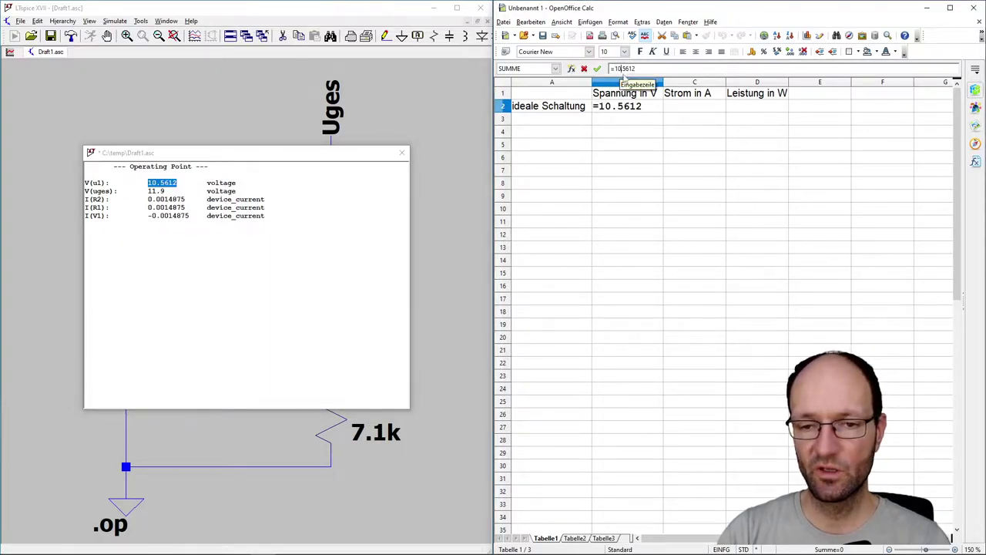
key("BackSpace")
type(",")
key("Return")
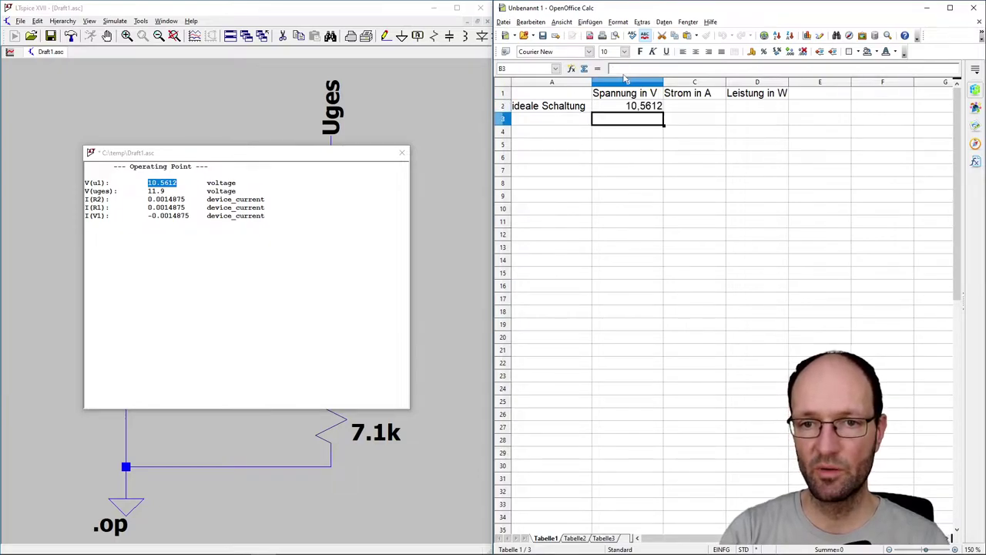
left_click(646, 109)
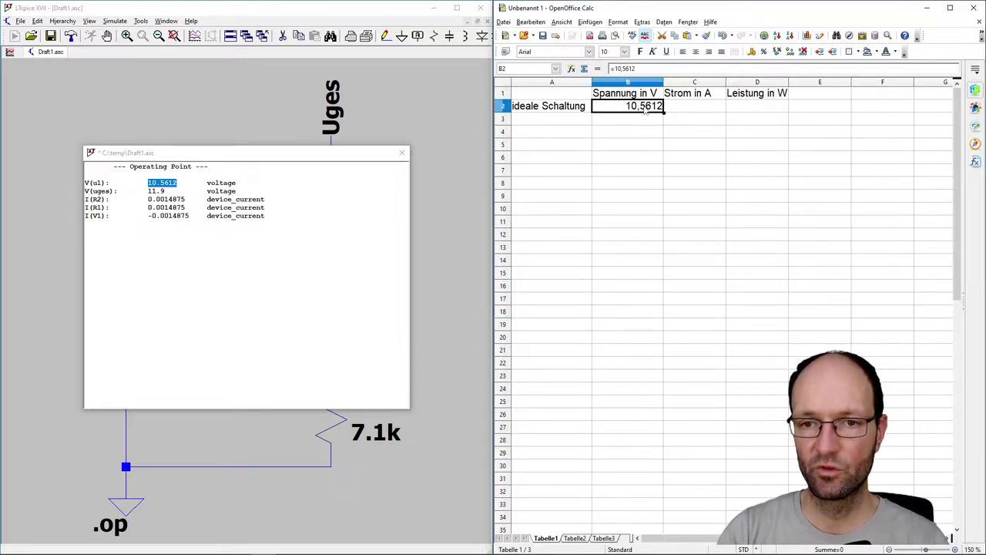
Copy the I(R2) current into C2 as =0,0014875 with a decimal comma
left_click(682, 111)
left_click(150, 198)
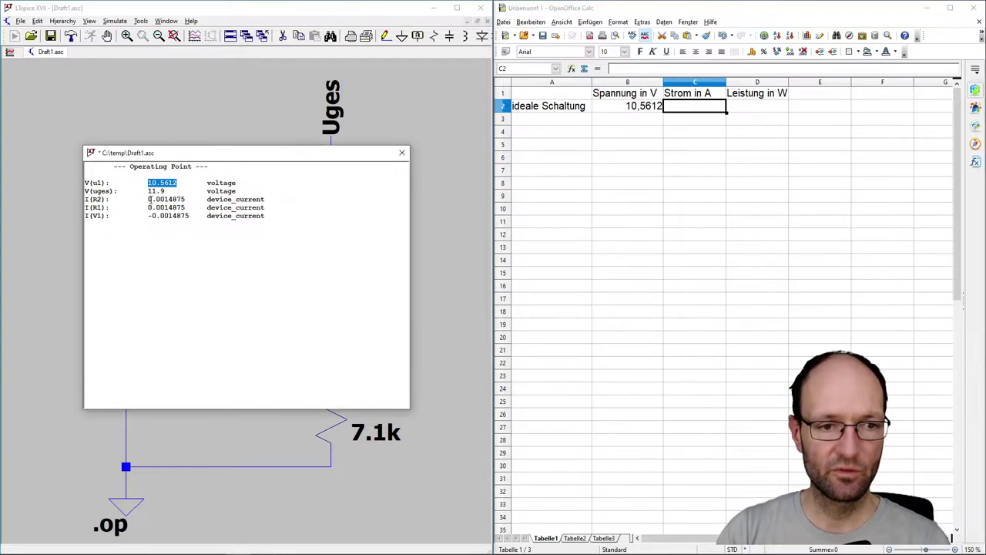
left_click_drag(184, 200, 149, 199)
key("ctrl+c")
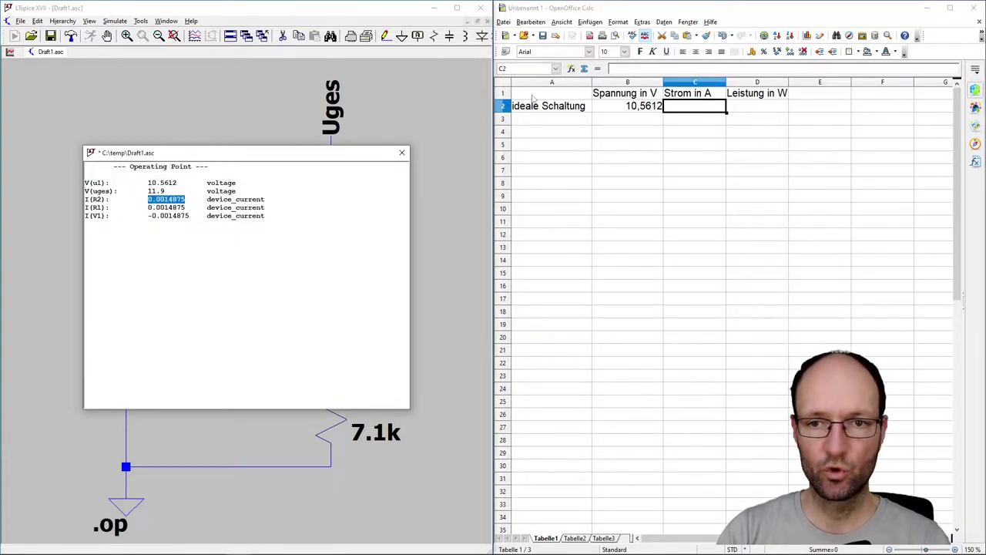
left_click(629, 70)
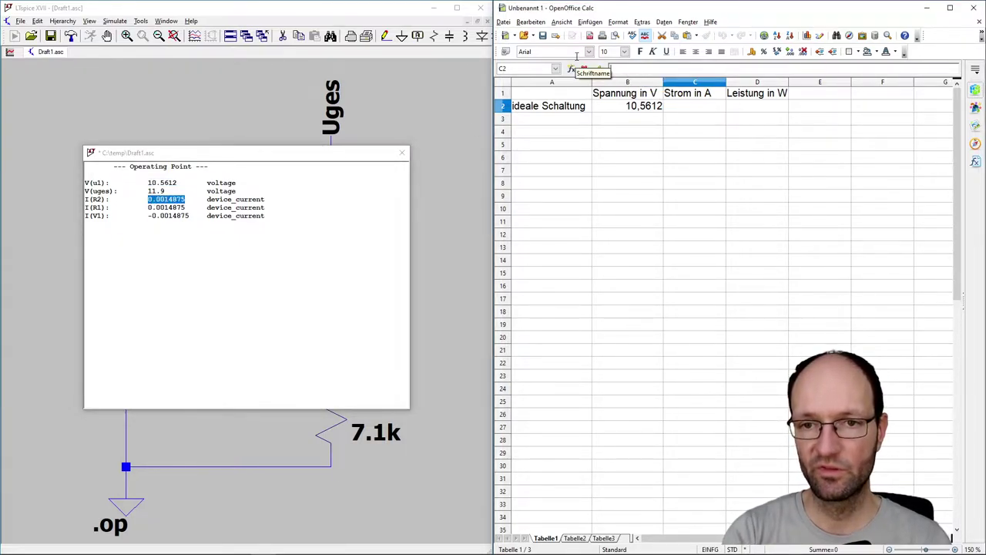
type("=")
key("ctrl+v")
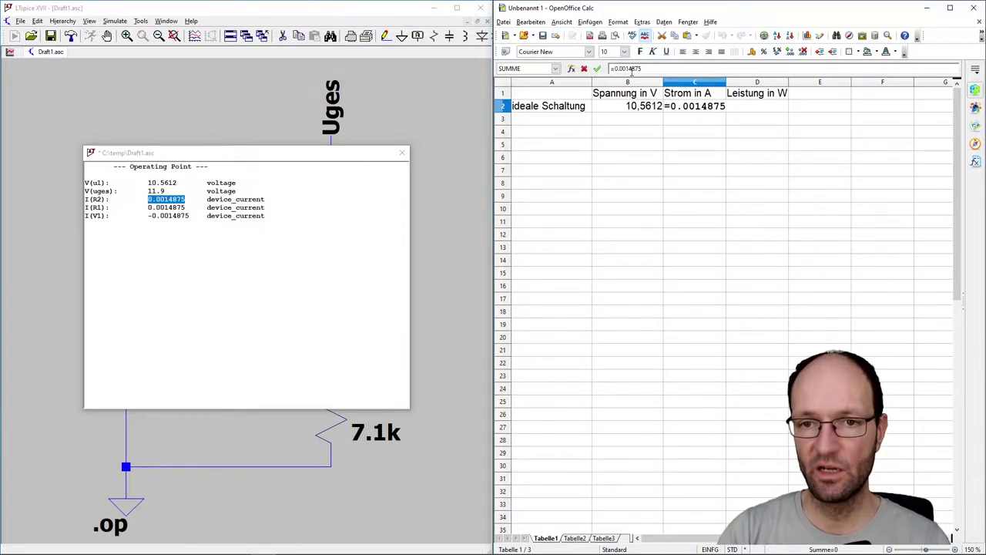
key("Right")
key("Delete")
type(",")
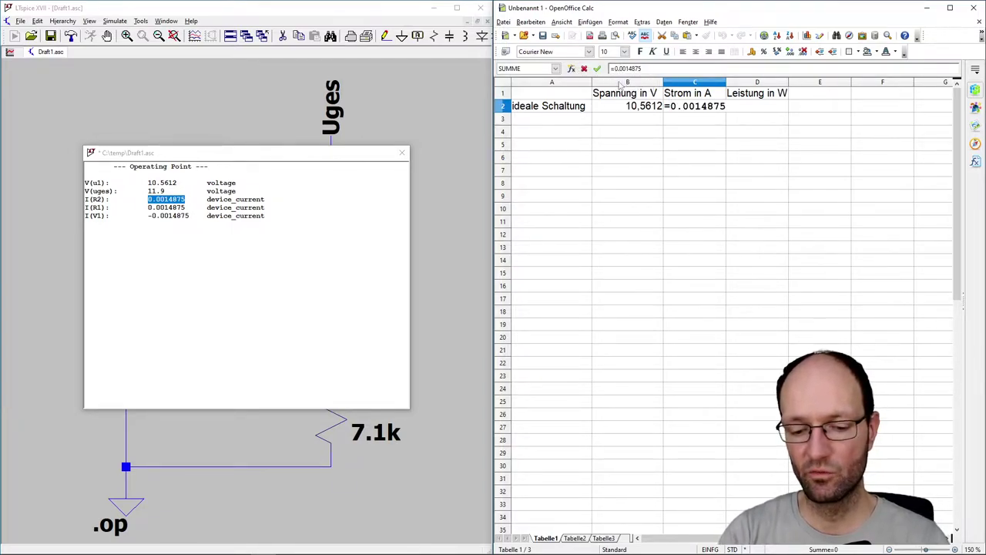
key("Return")
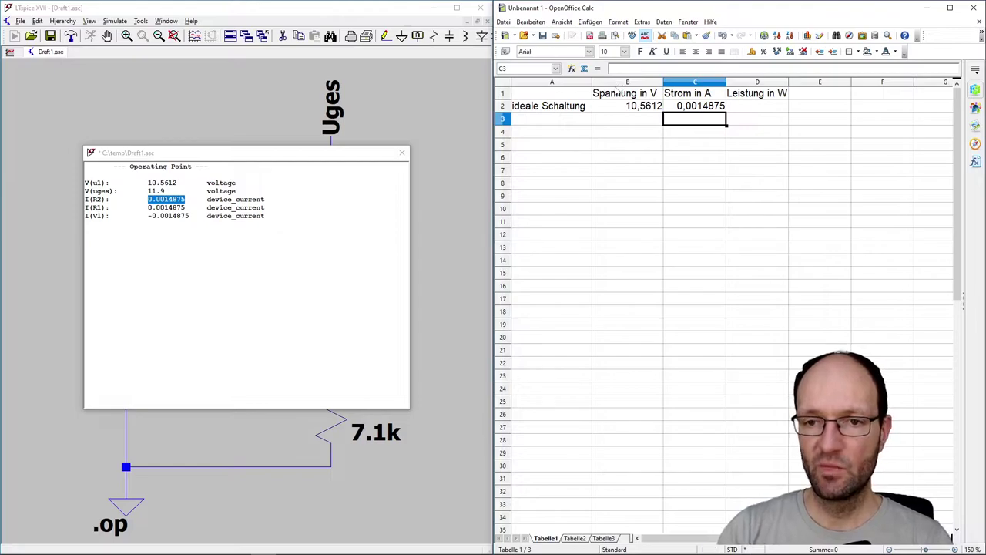
Enter =B2*C2 in D2, giving a power of 0,015709785 W
left_click(746, 111)
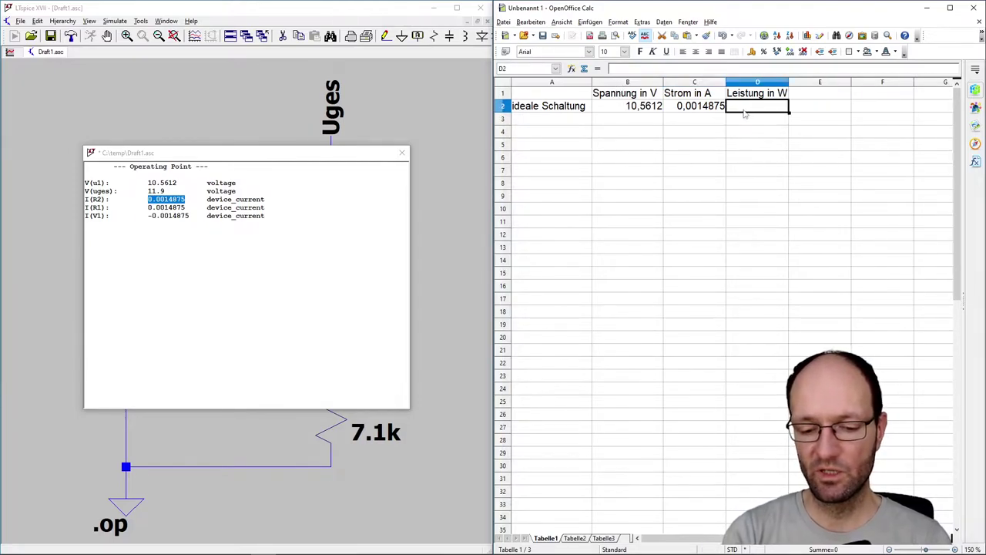
type("=")
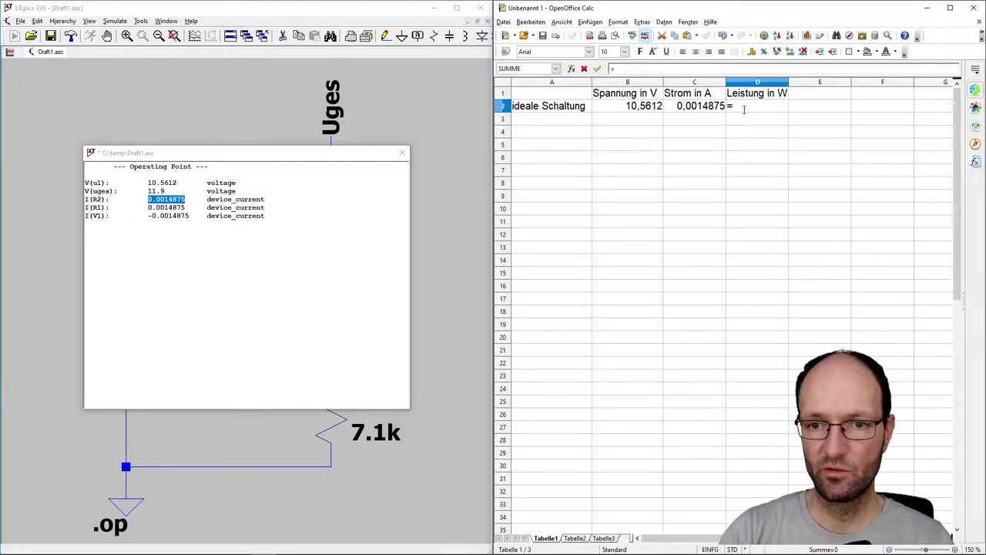
left_click(655, 107)
type("*")
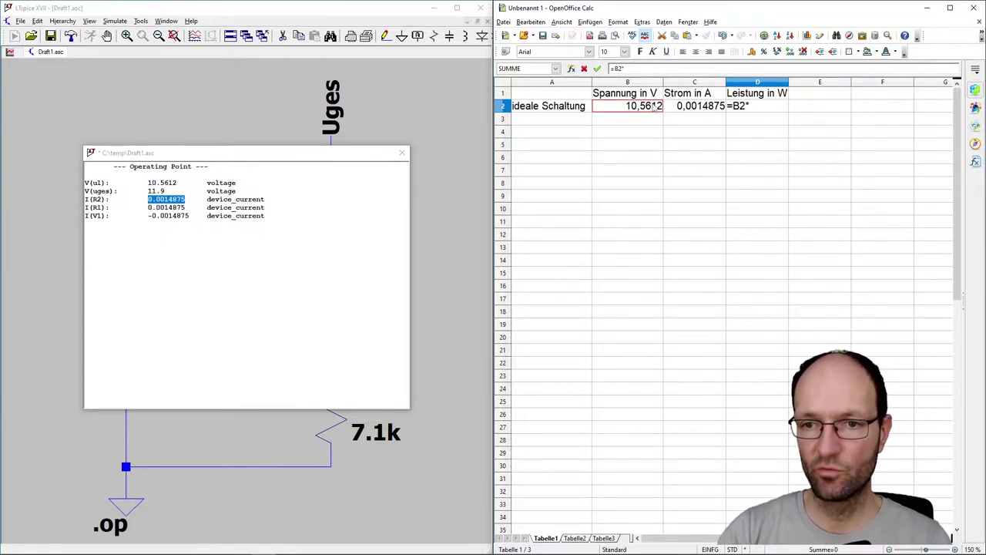
left_click(688, 110)
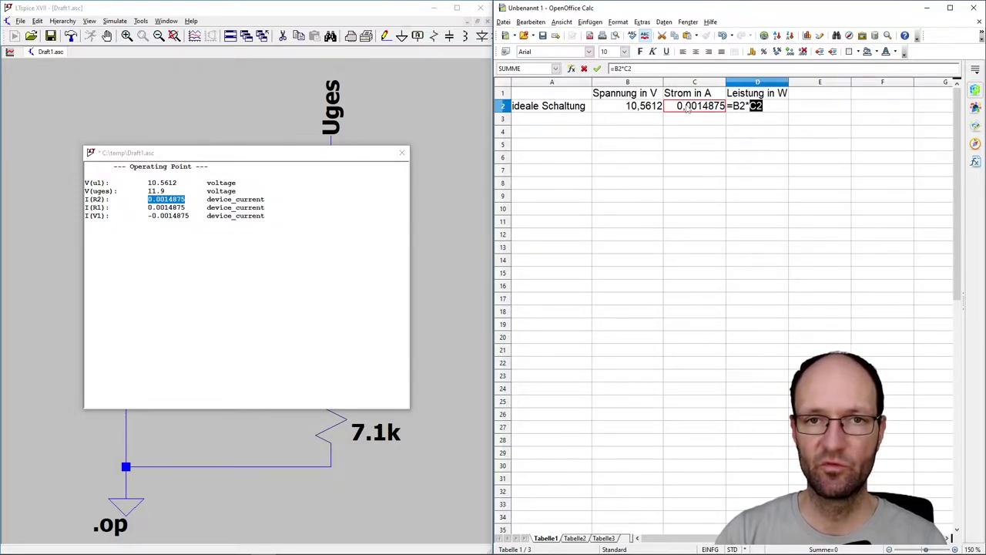
key("Return")
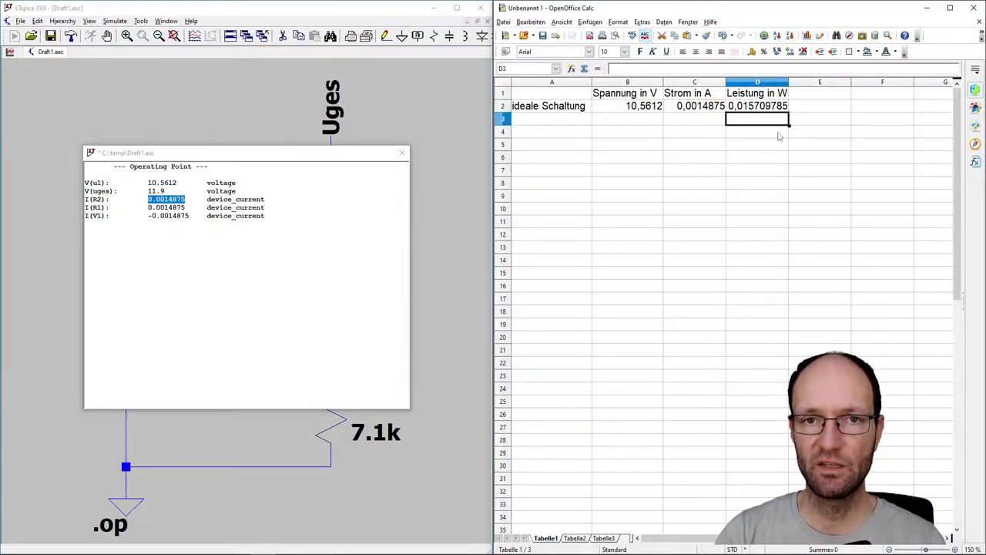
left_click(754, 108)
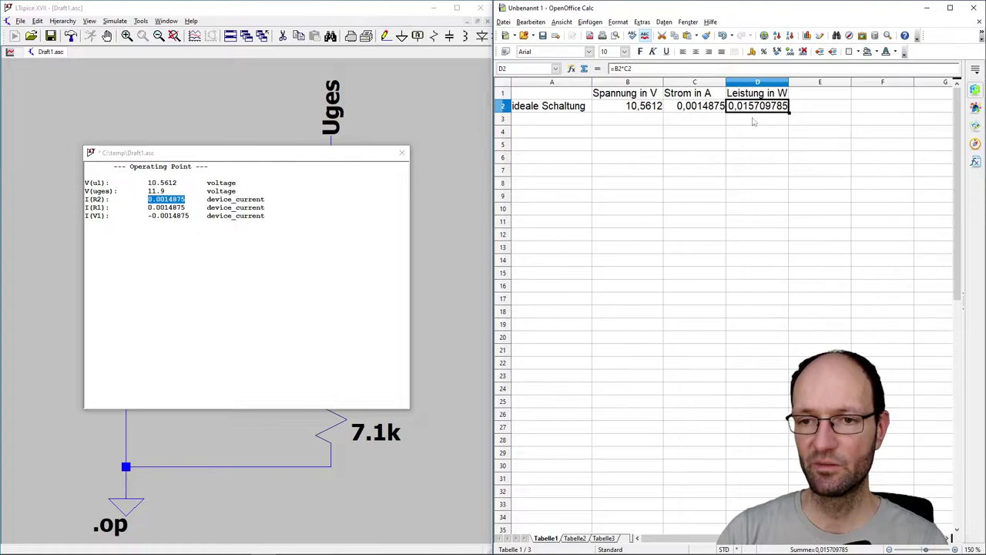
Close the Operating Point results window
left_click(402, 155)
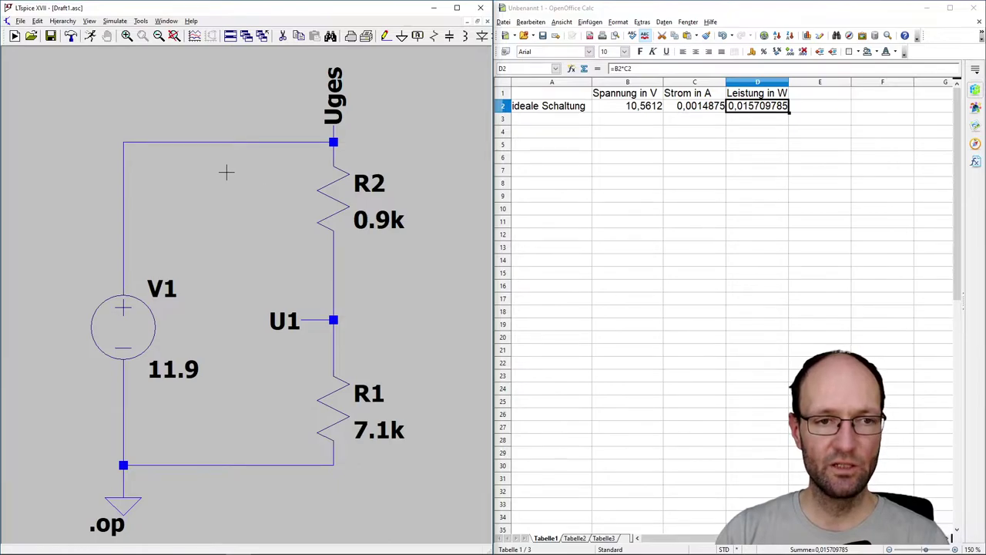
Save the divider schematic as 'ideale Schaltung' and zoom out
left_click(17, 21)
left_click(48, 89)
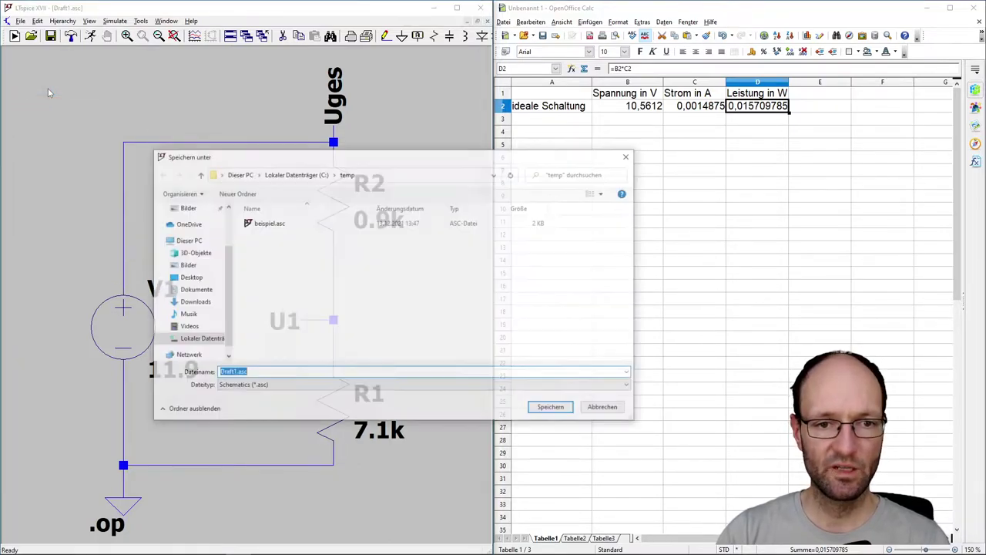
type("ideale")
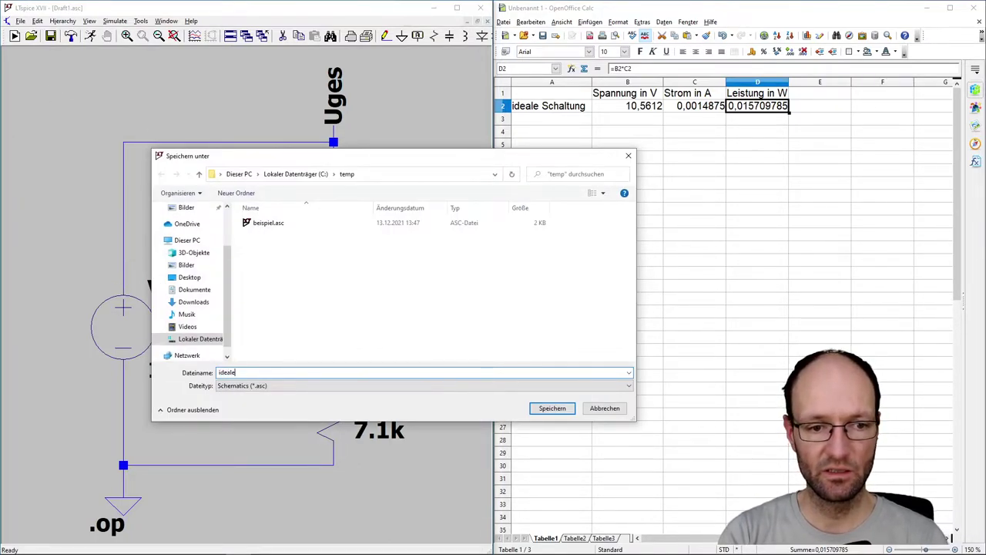
type(" Sp")
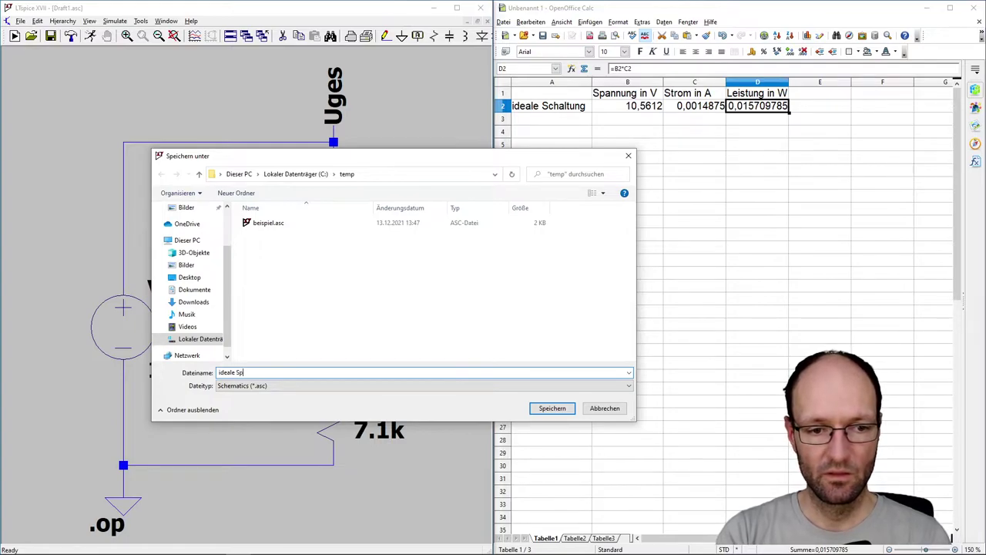
key("BackSpace")
type("chaltung")
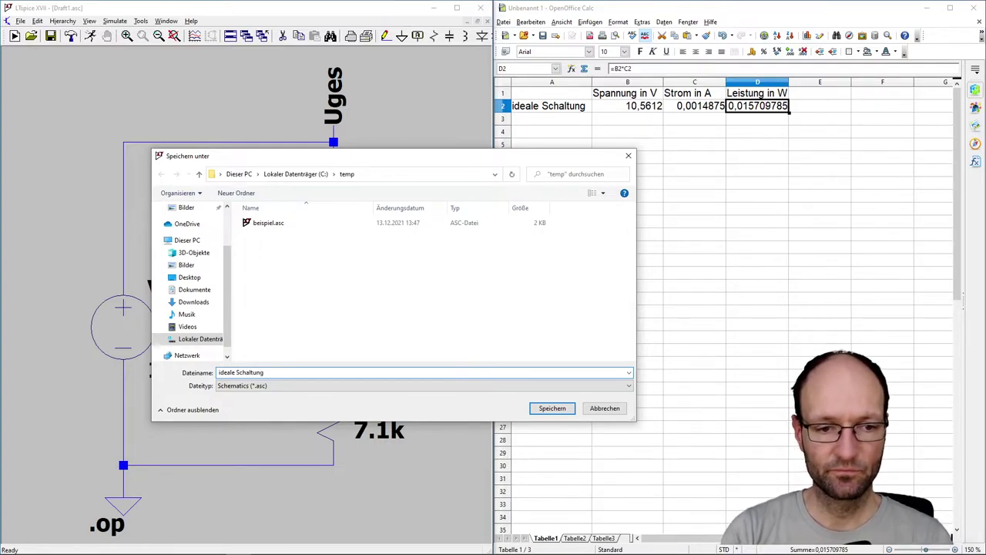
key("Return")
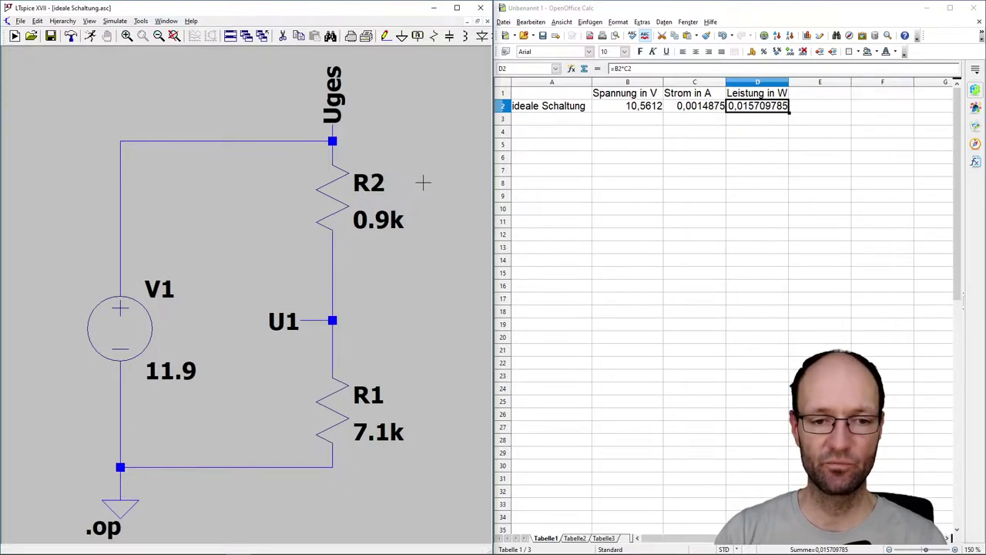
scroll(431, 185, "down", 1)
scroll(440, 176, "down", 1)
scroll(451, 181, "down", 1)
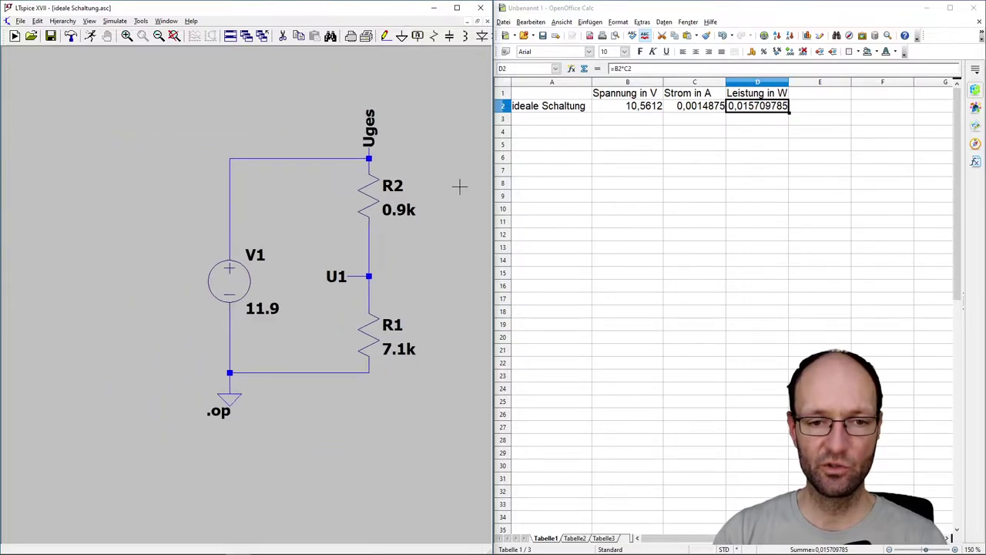
Place a resistor R3 and wire it between node U1 and the ground line
left_click(433, 35)
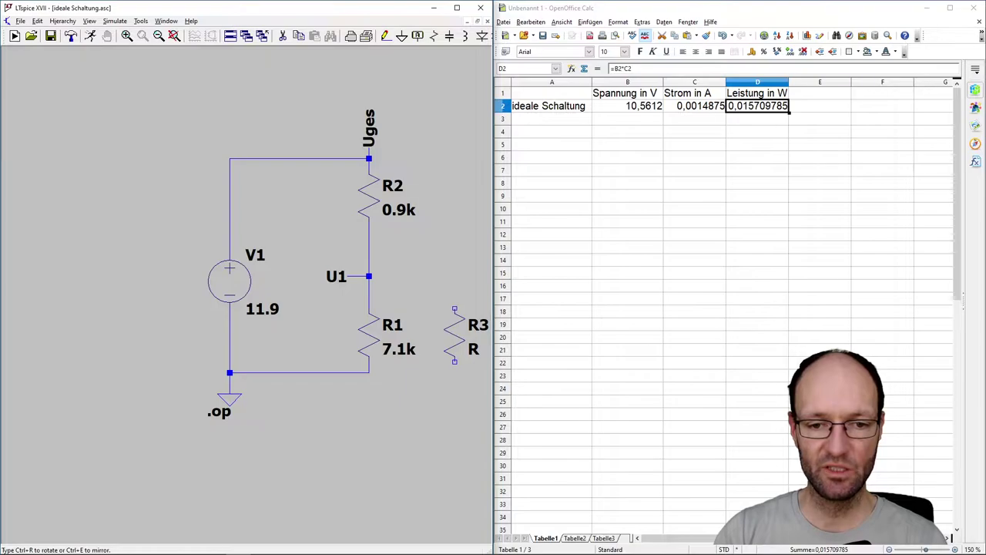
left_click(454, 308)
key("Escape")
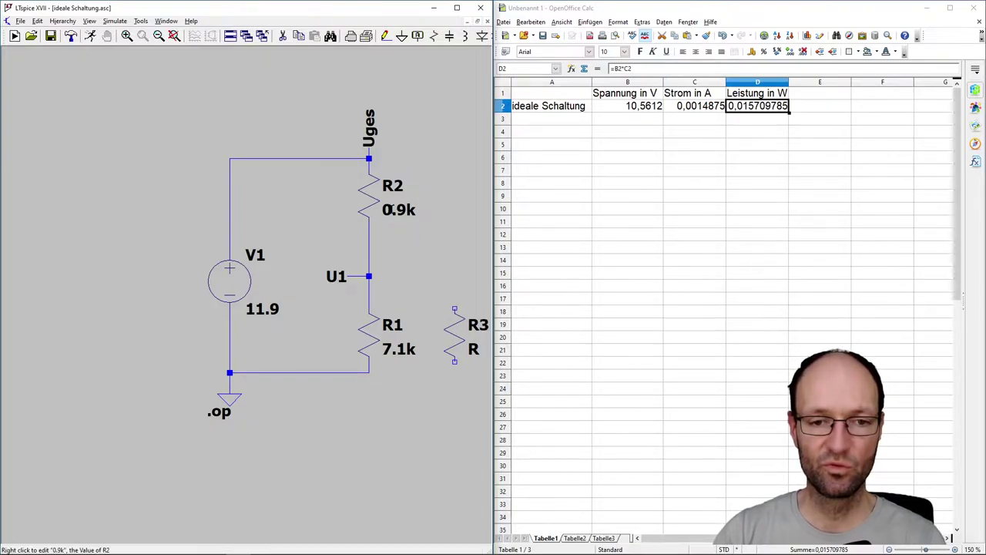
left_click(384, 35)
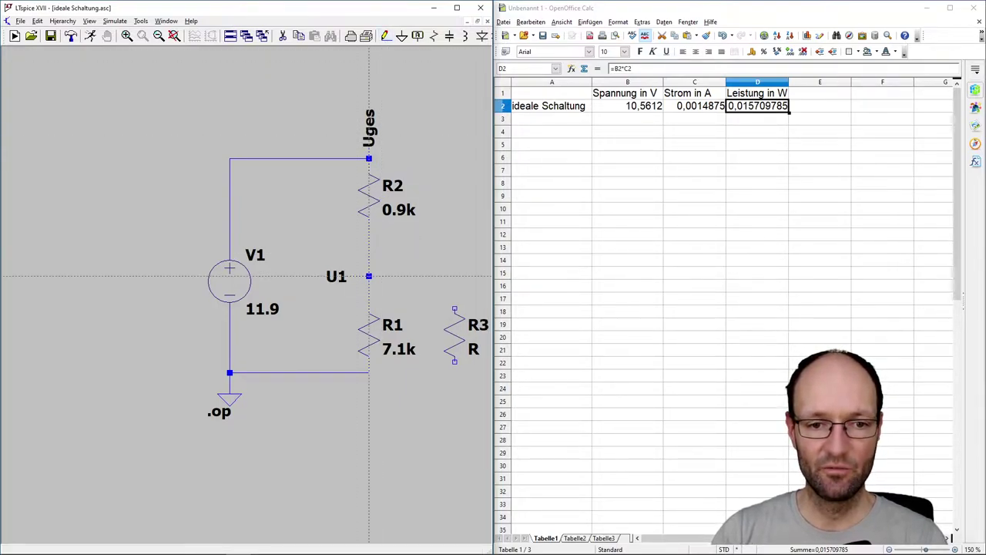
left_click(369, 276)
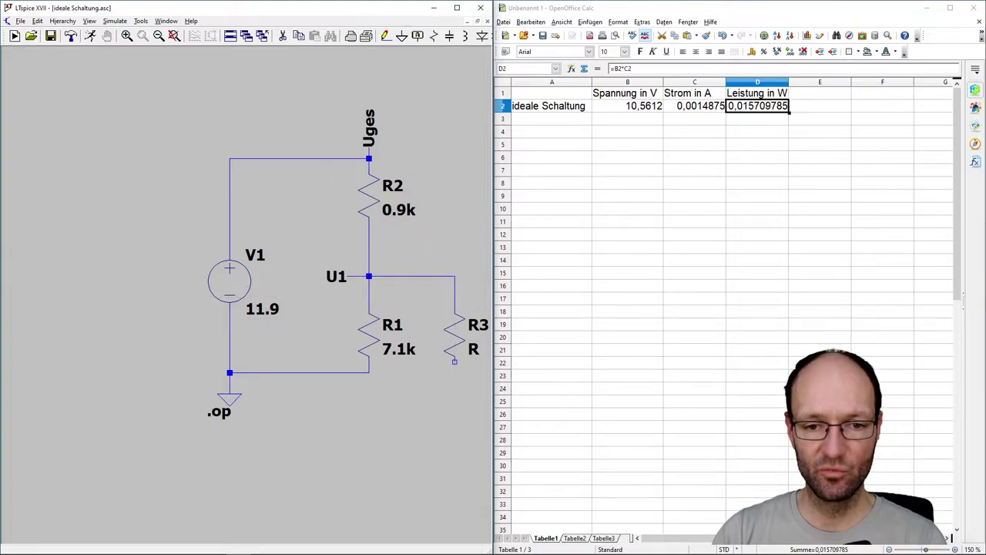
left_click(455, 316)
left_click(454, 360)
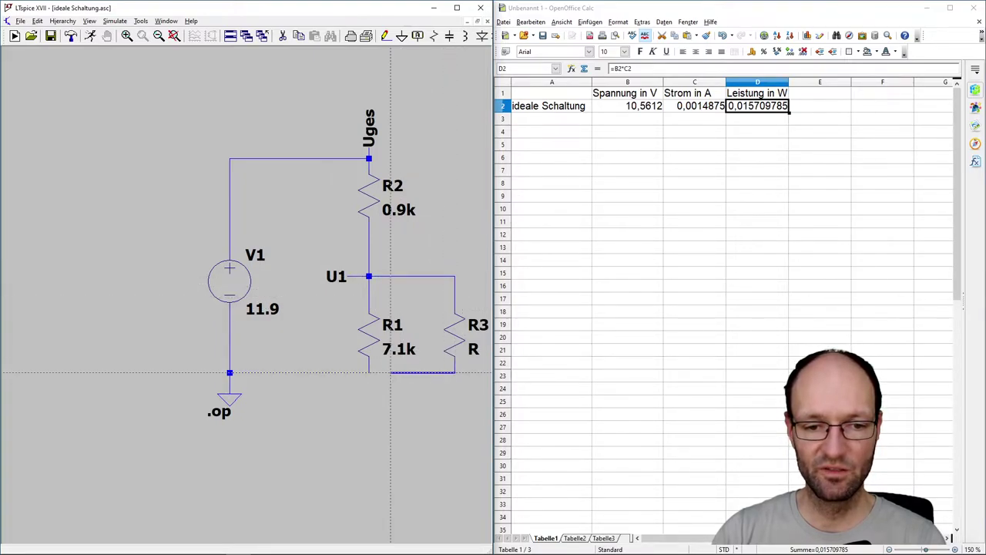
left_click(369, 372)
right_click(385, 372)
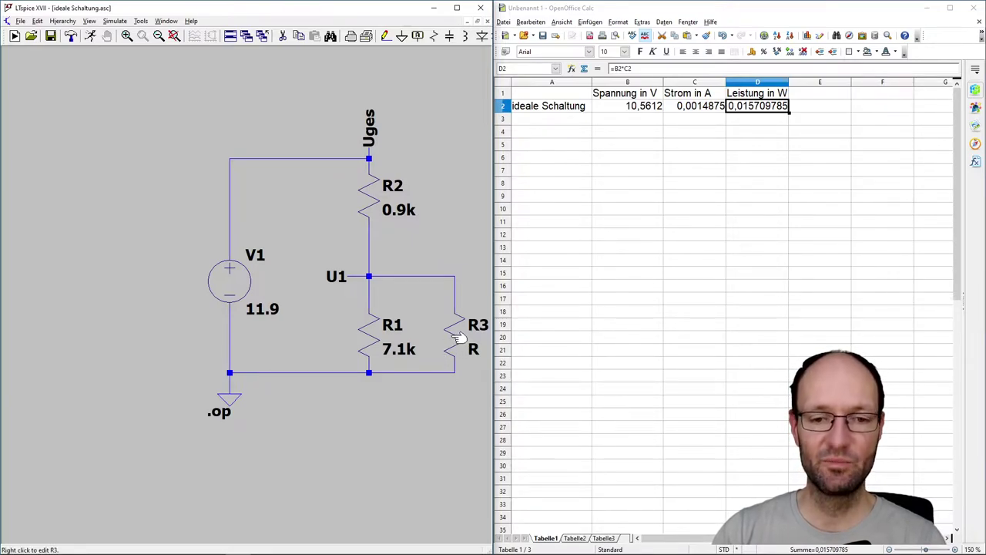
Set R3's resistance to 190k and fit the circuit in view
right_click(456, 339)
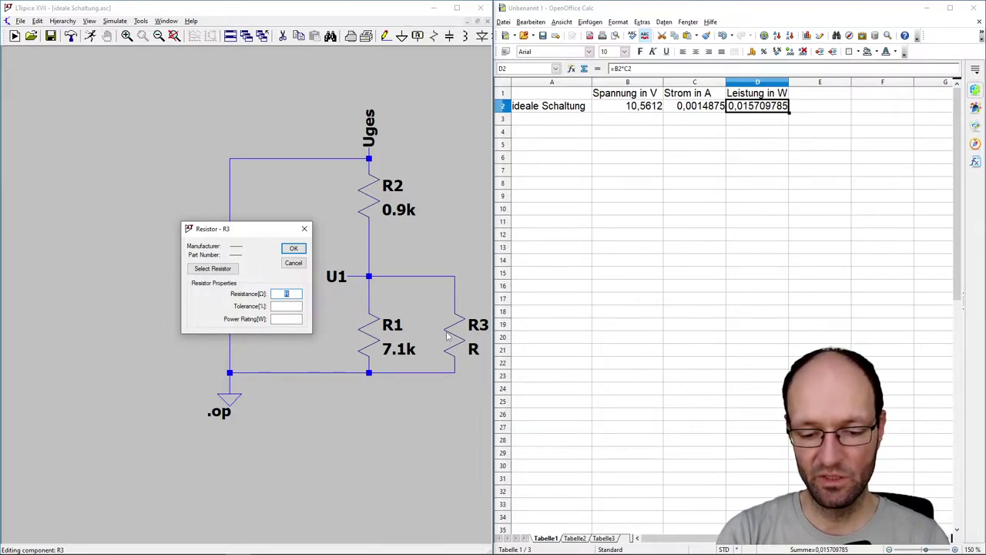
type("0k")
key("Return")
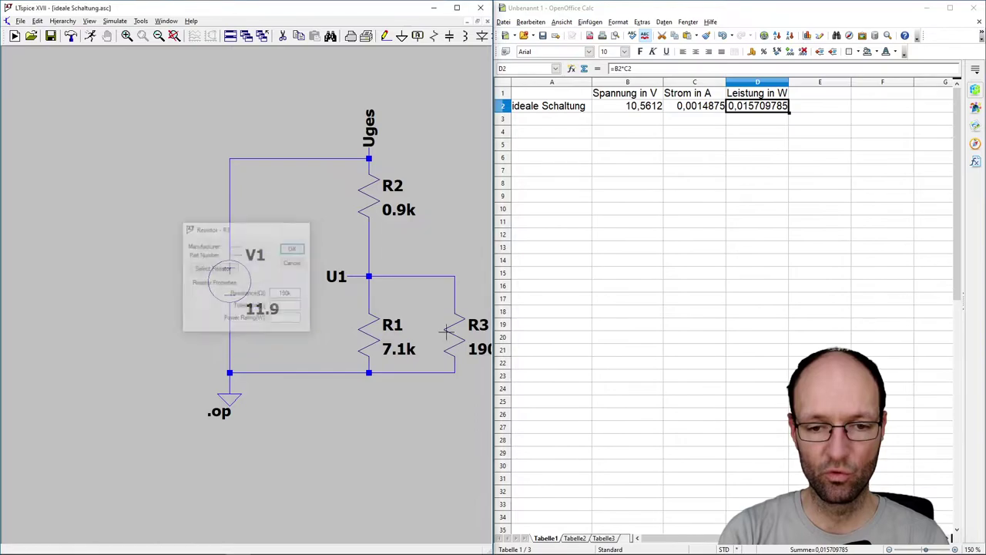
key("space")
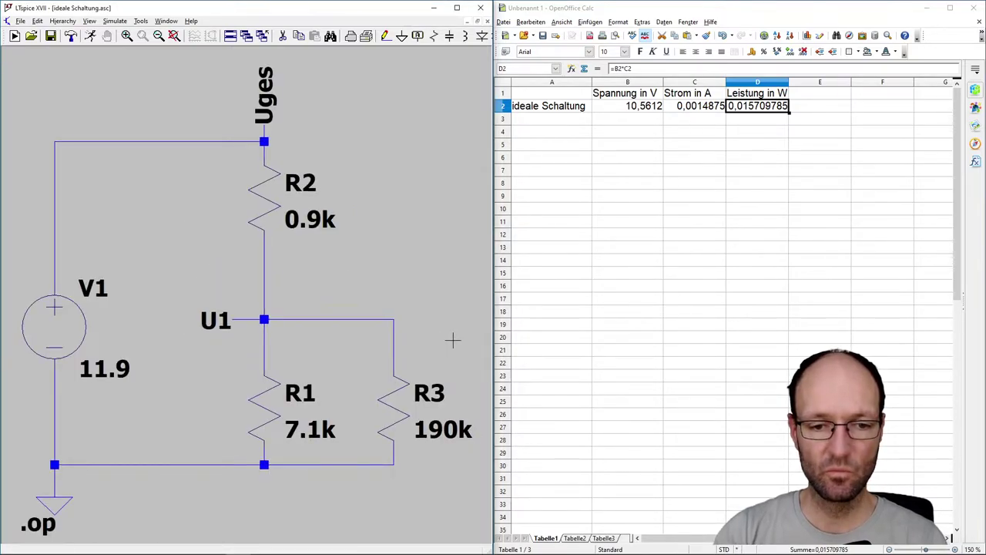
scroll(452, 341, "up", 1)
scroll(450, 339, "down", 2)
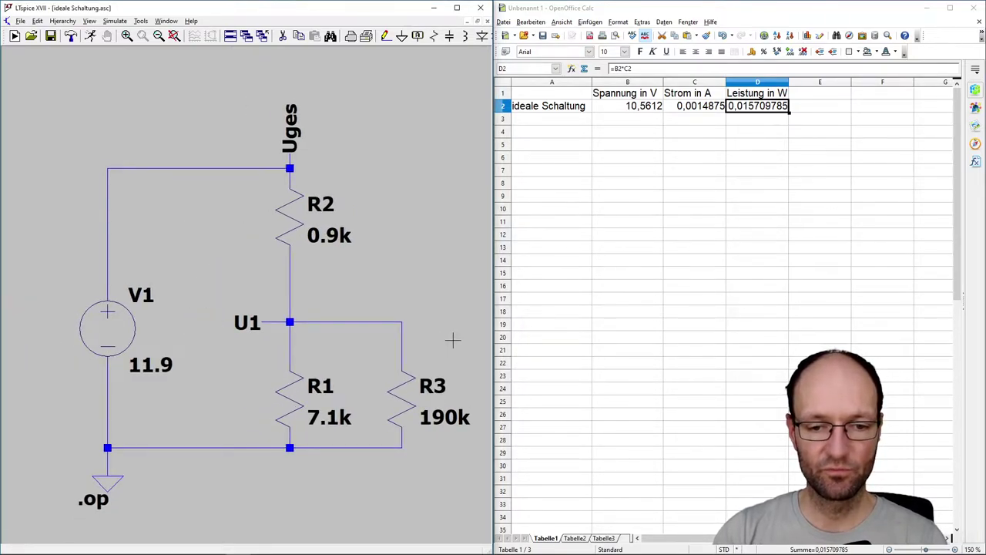
scroll(451, 339, "down", 1)
scroll(461, 304, "down", 1)
scroll(262, 278, "down", 1)
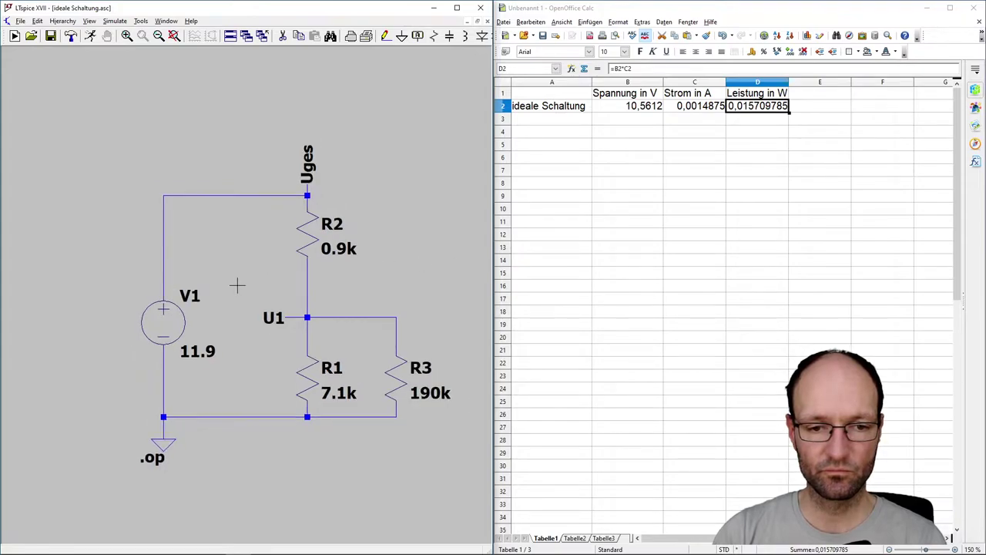
scroll(239, 285, "down", 1)
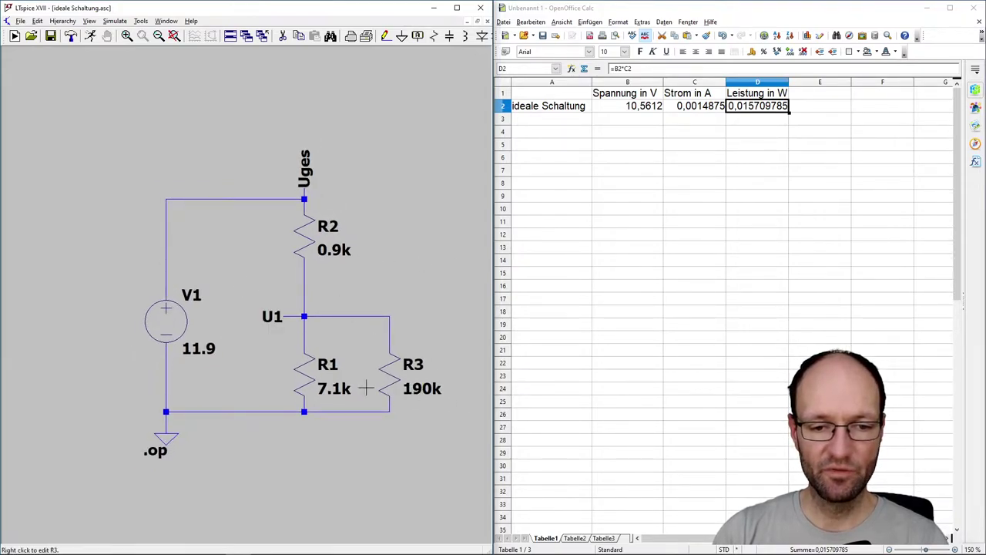
Rename the 190k resistor R3 to R_voltmeter and fit the circuit in view
right_click(403, 364)
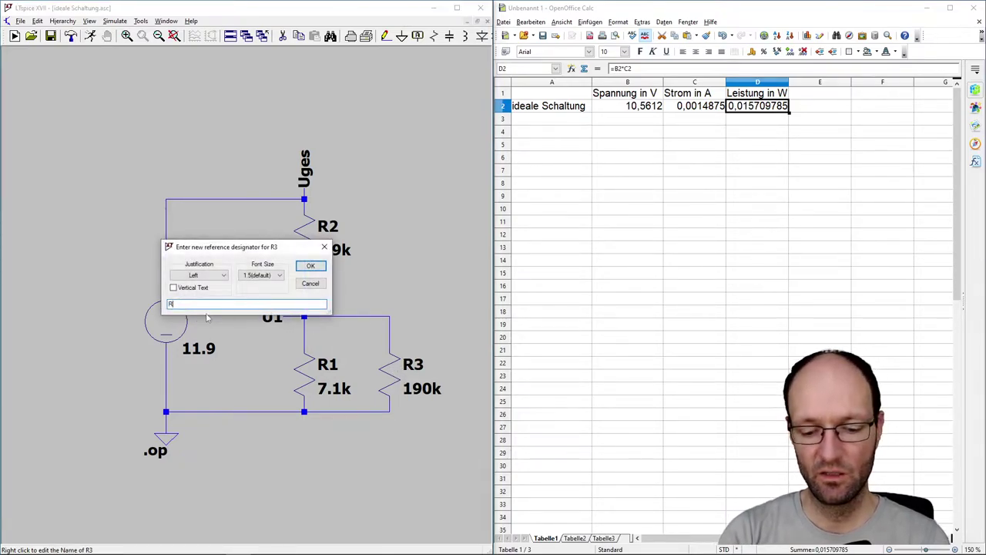
type("R_voltmet")
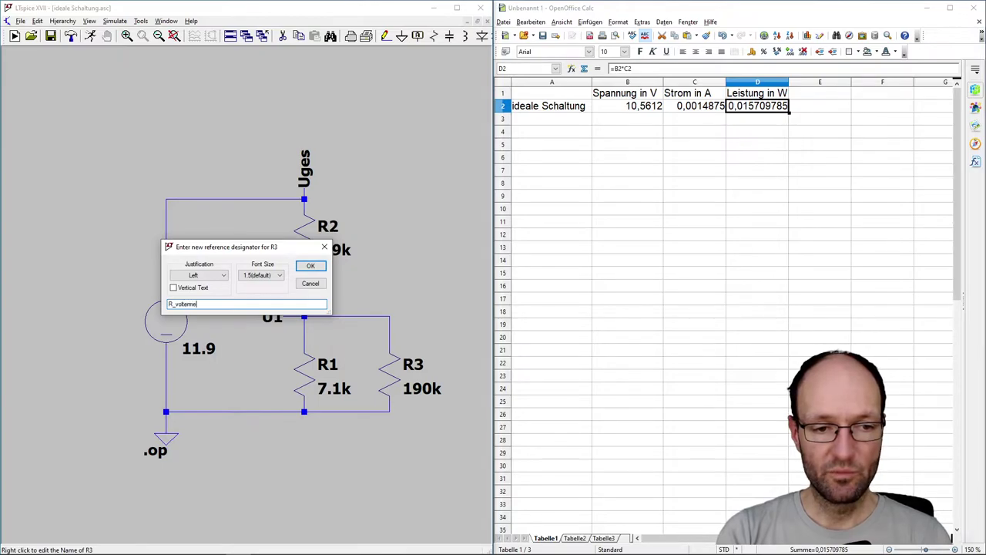
key("BackSpace")
key("BackSpace")
key("Return")
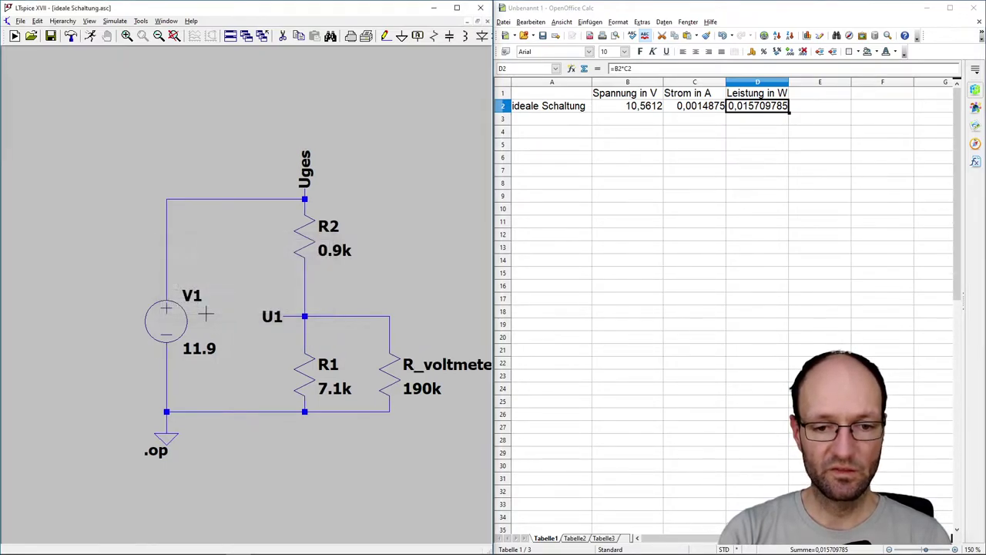
key("space")
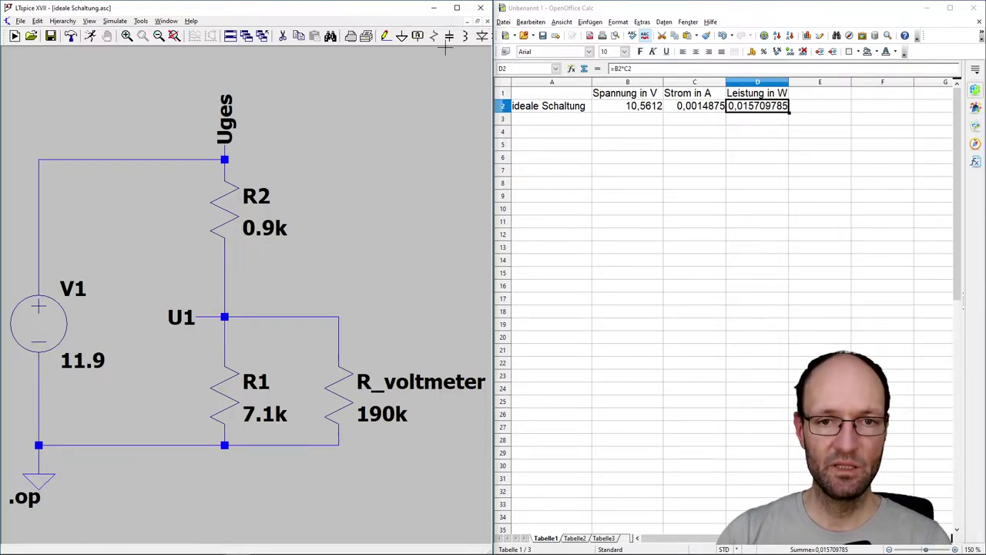
Widen the schematic area and move the Uges and R2 section up to leave a gap
mouse_move(490, 80)
left_mouse_down()
mouse_move(600, 80)
mouse_move(567, 81)
left_mouse_up()
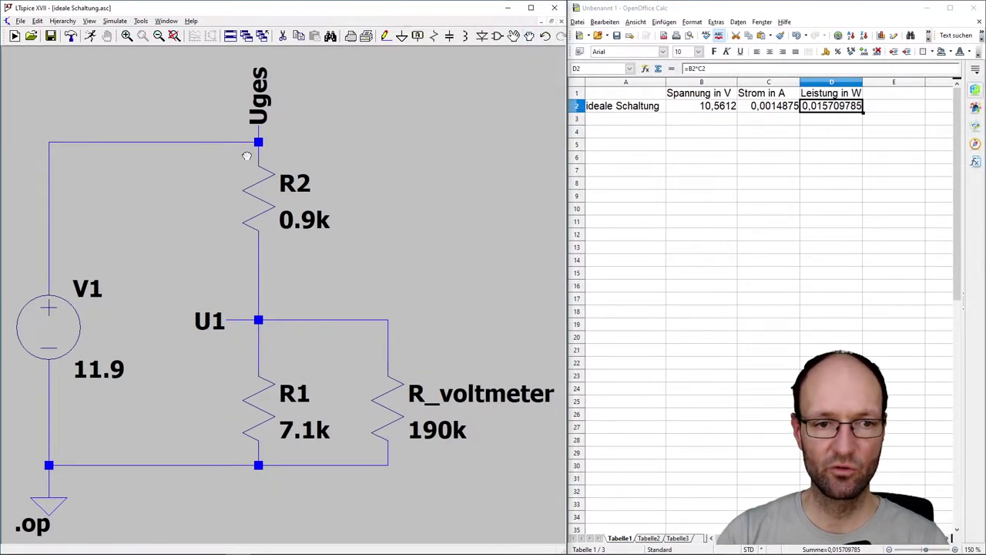
scroll(193, 248, "down", 1)
scroll(189, 244, "down", 1)
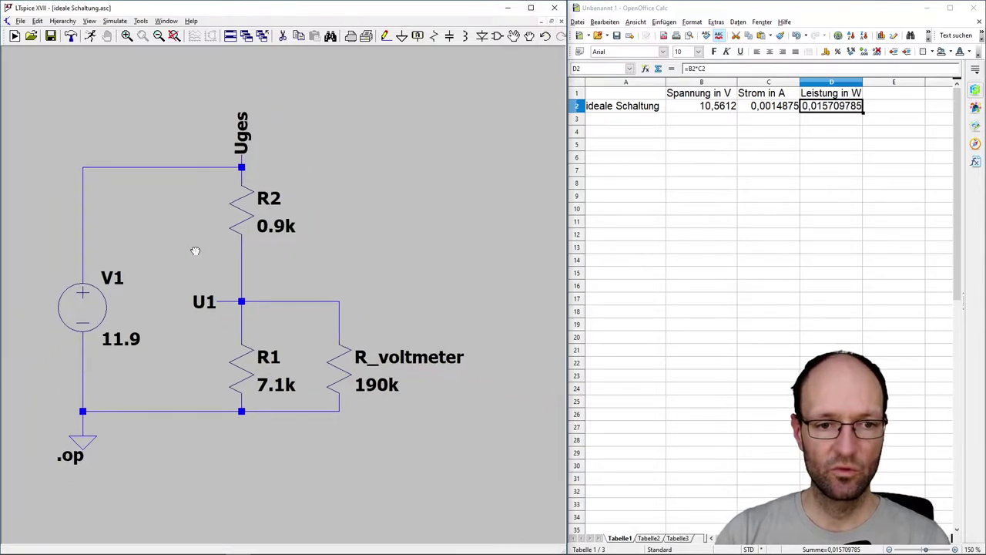
left_click_drag(62, 95, 330, 259)
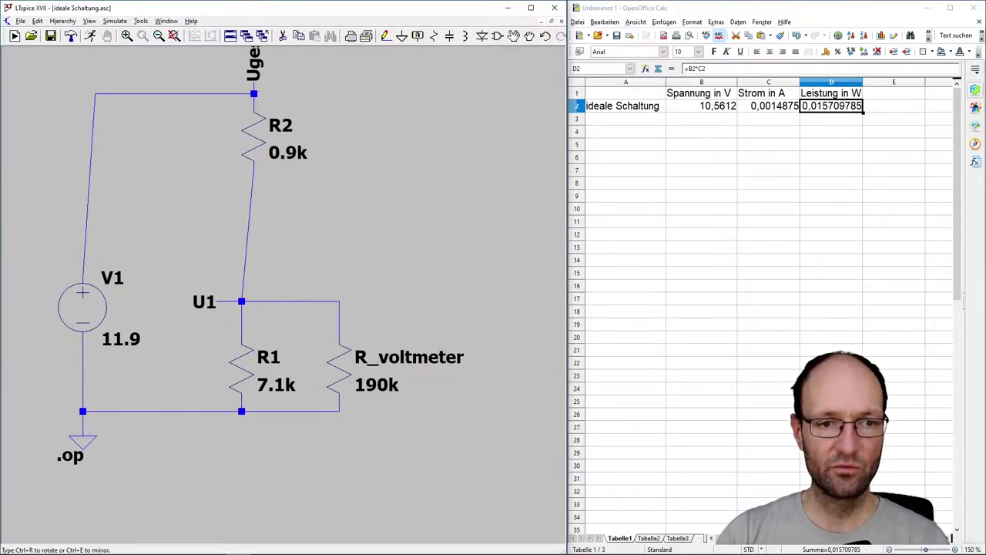
left_click(196, 99)
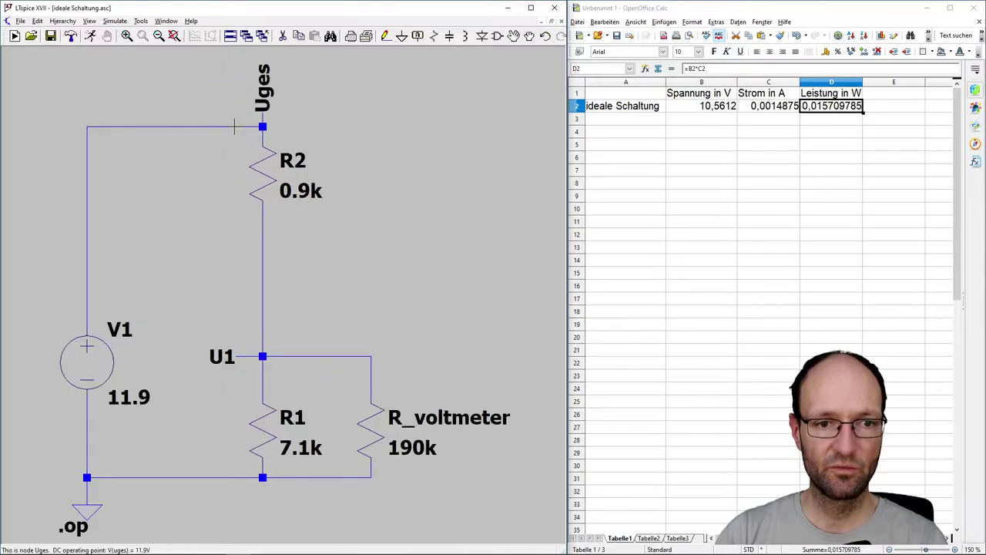
Insert a new resistor R3 of 6.7 between R2 and node U1
left_click(433, 36)
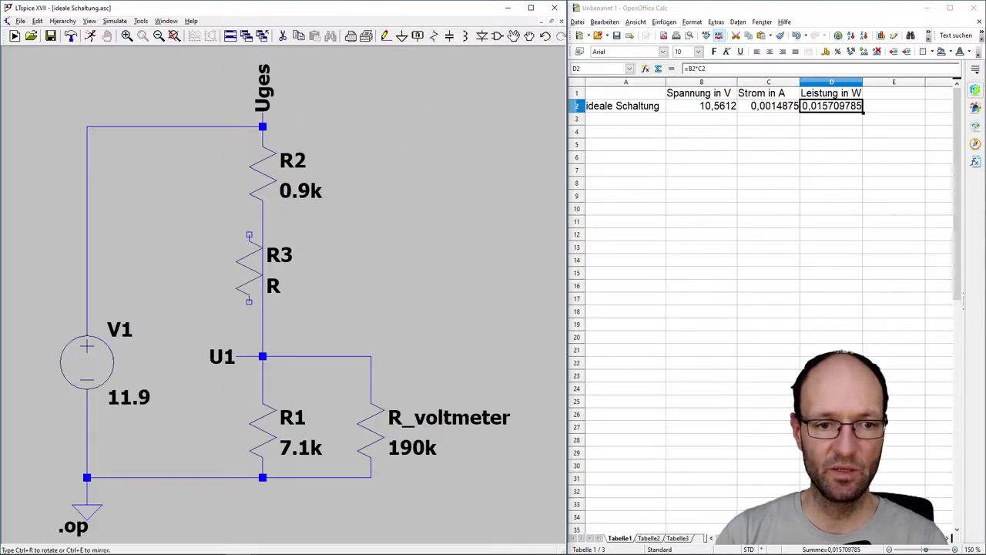
left_click(263, 266)
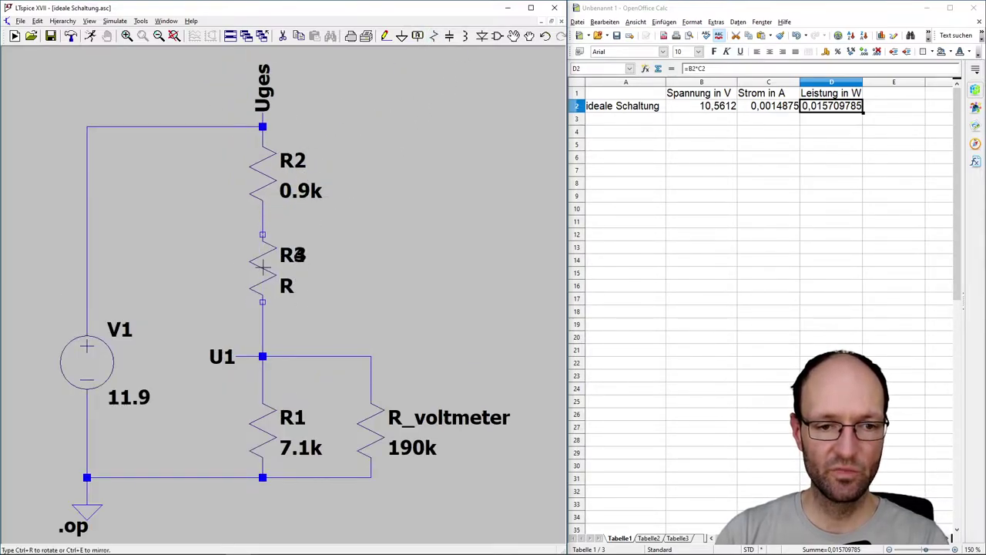
key("Escape")
right_click(268, 279)
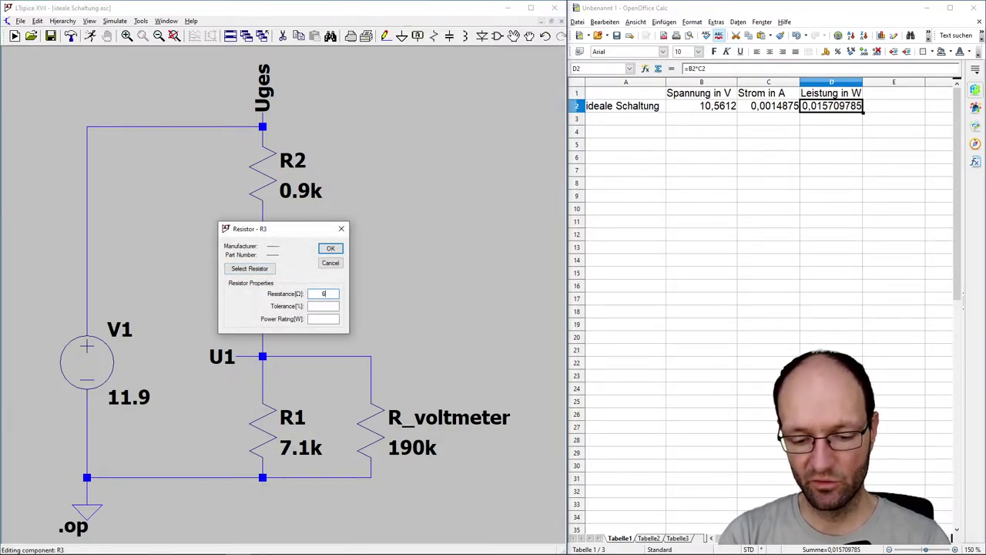
type("6.7")
key("Return")
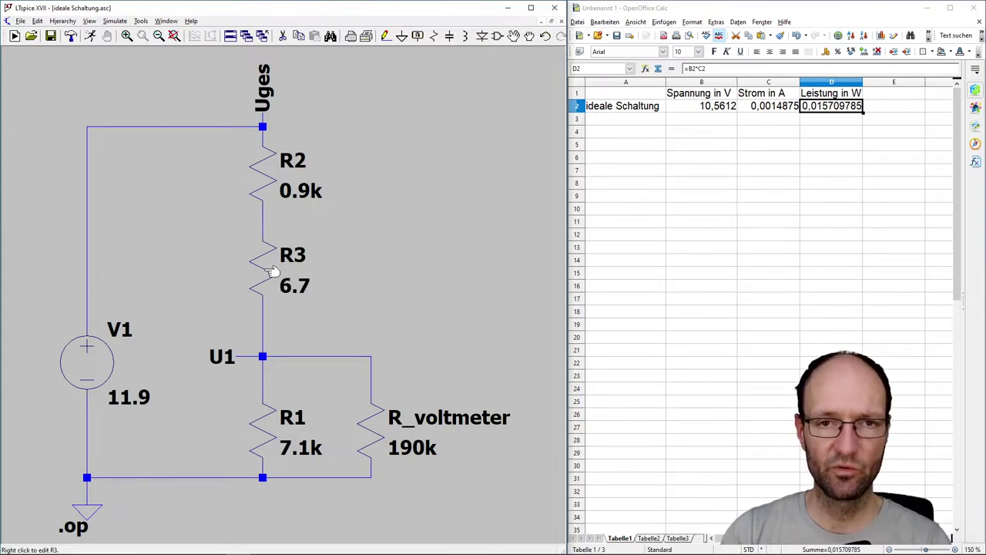
Change the 6.7 resistor's name from R3 to R_amperemeter
right_click(272, 271)
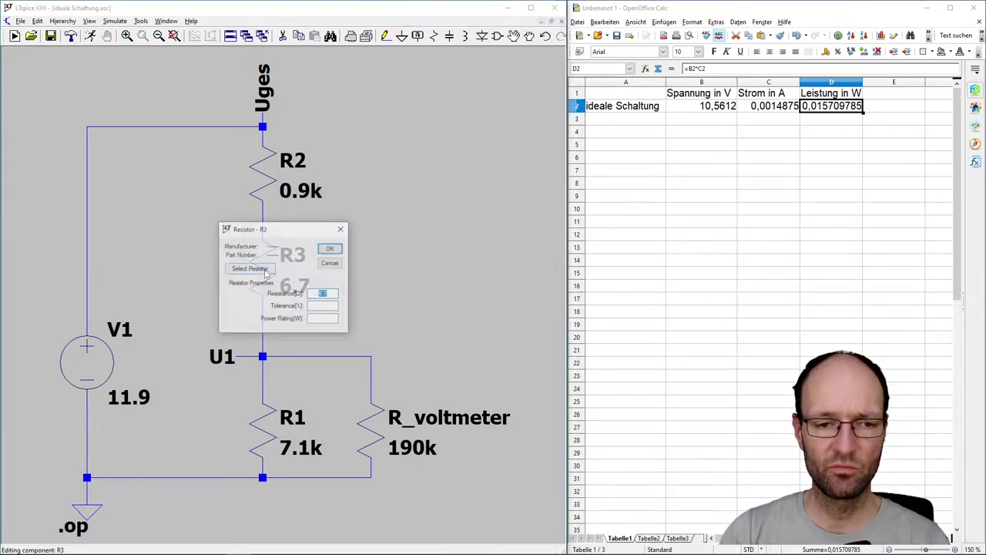
left_click(331, 265)
right_click(290, 261)
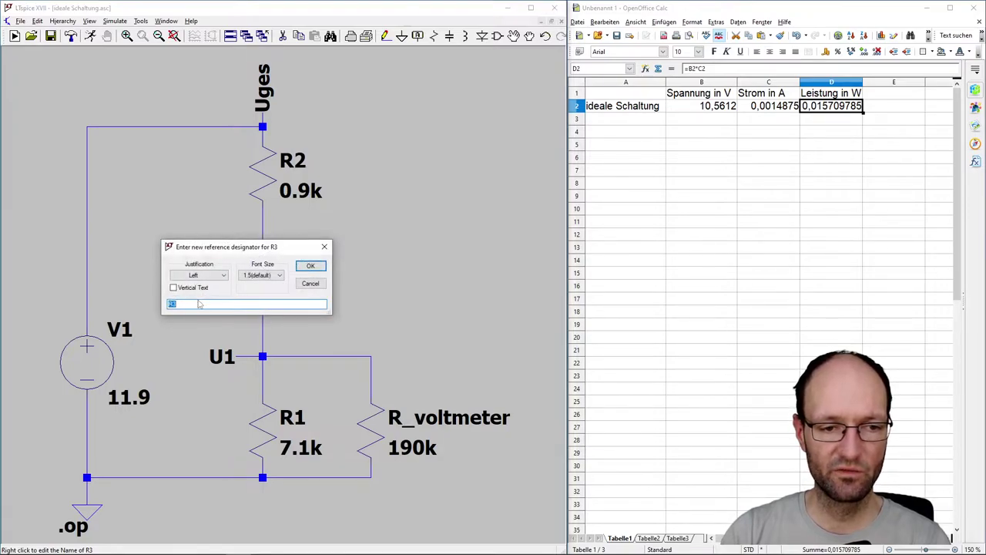
key("BackSpace")
type("_amperem")
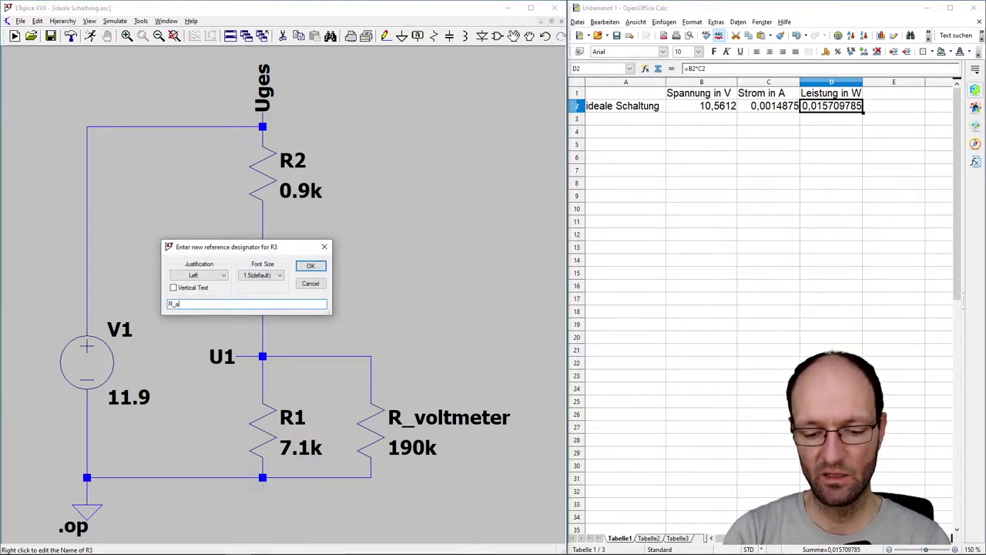
type("eter")
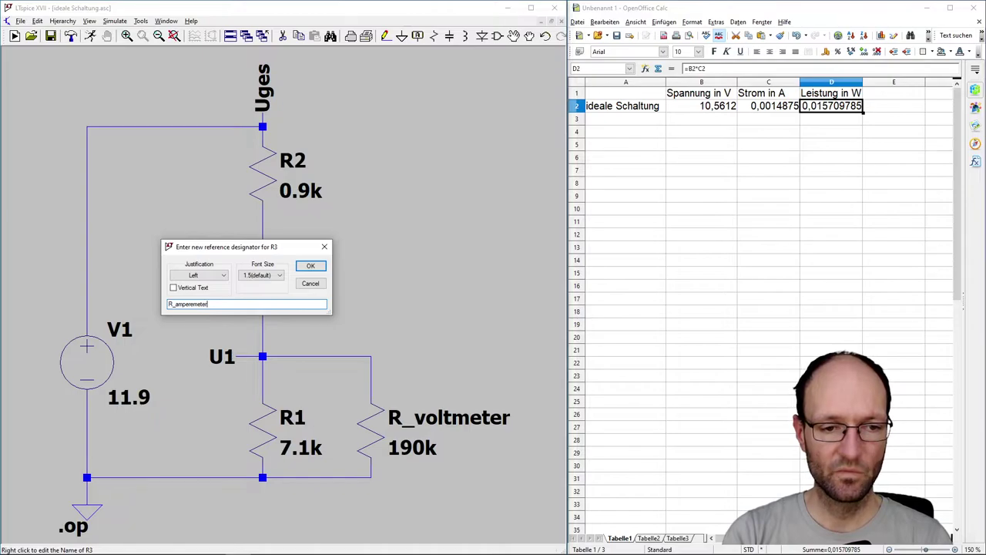
key("Return")
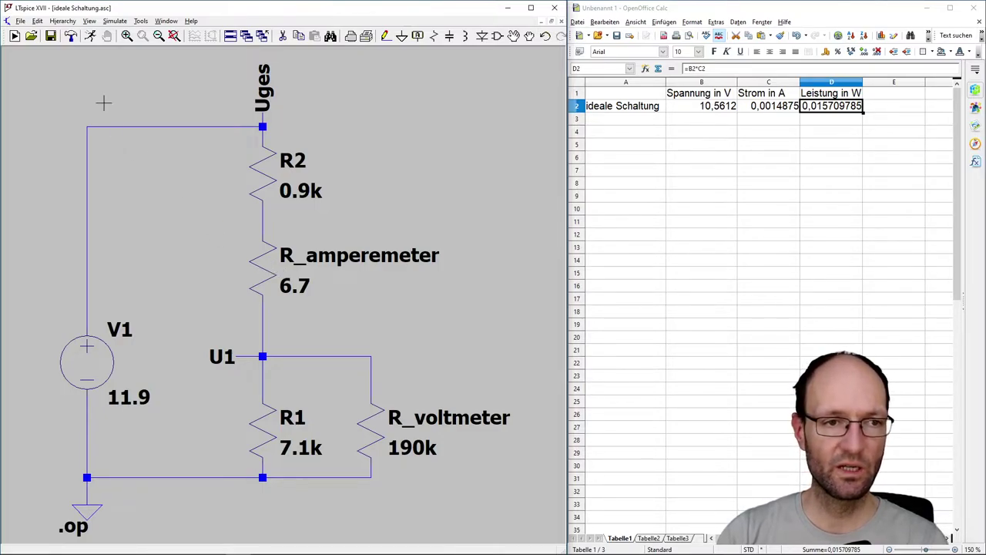
Run the operating point simulation and label A3 'spannungsrichtige Messung', widening column A
left_click(90, 36)
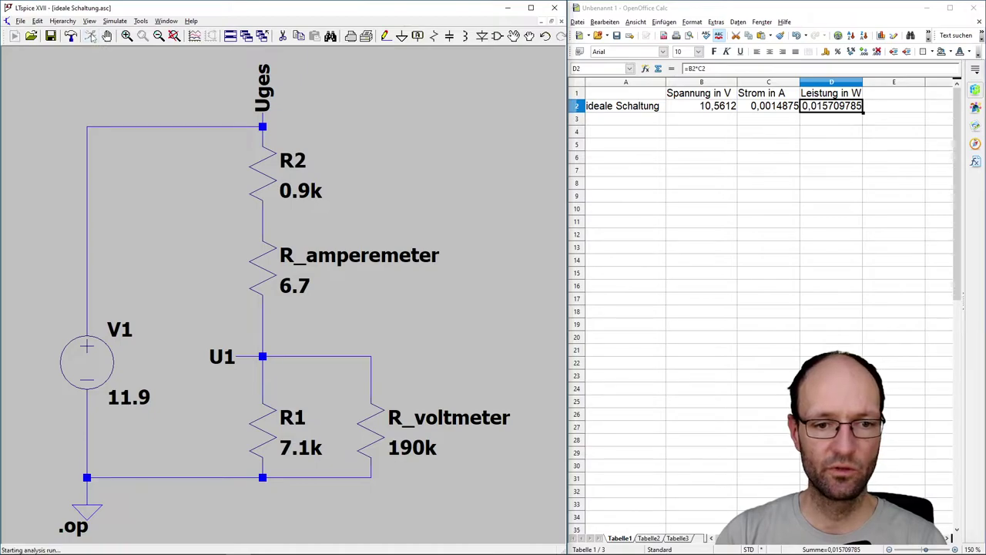
left_click(601, 119)
type("spannungs")
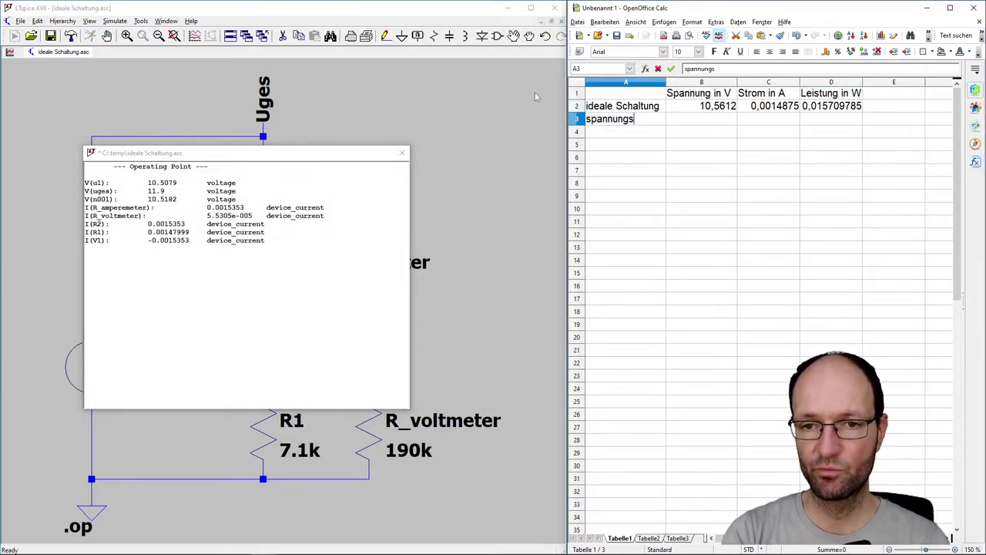
type("richtige Messung")
key("Return")
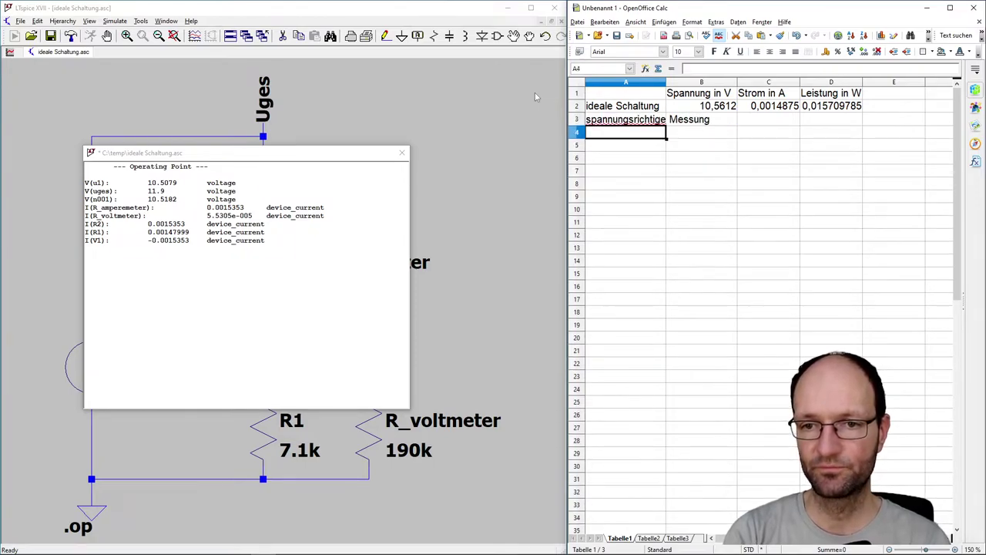
double_click(665, 81)
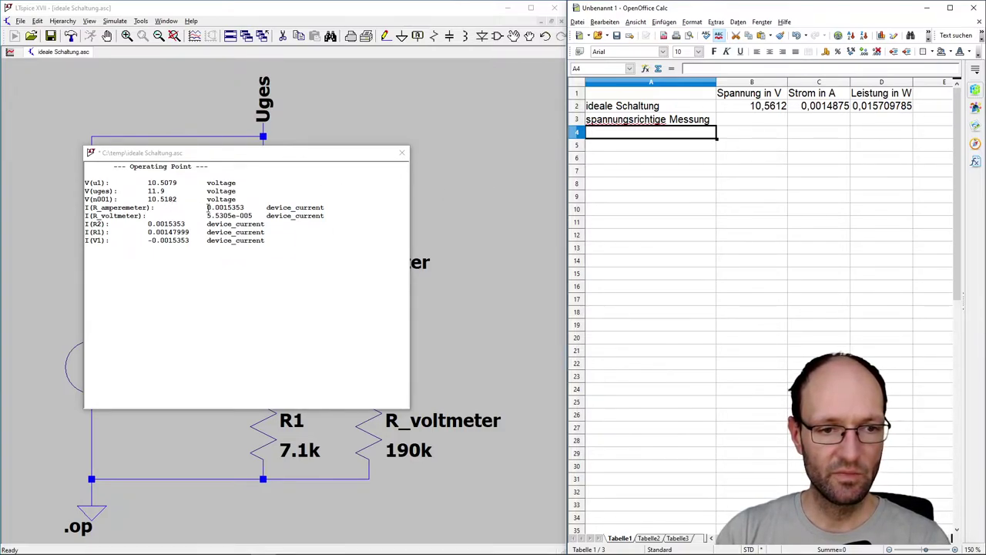
Copy the ammeter current 0.0015353 from the results into cell C3
left_click(207, 207)
double_click(242, 207)
key("ctrl+c")
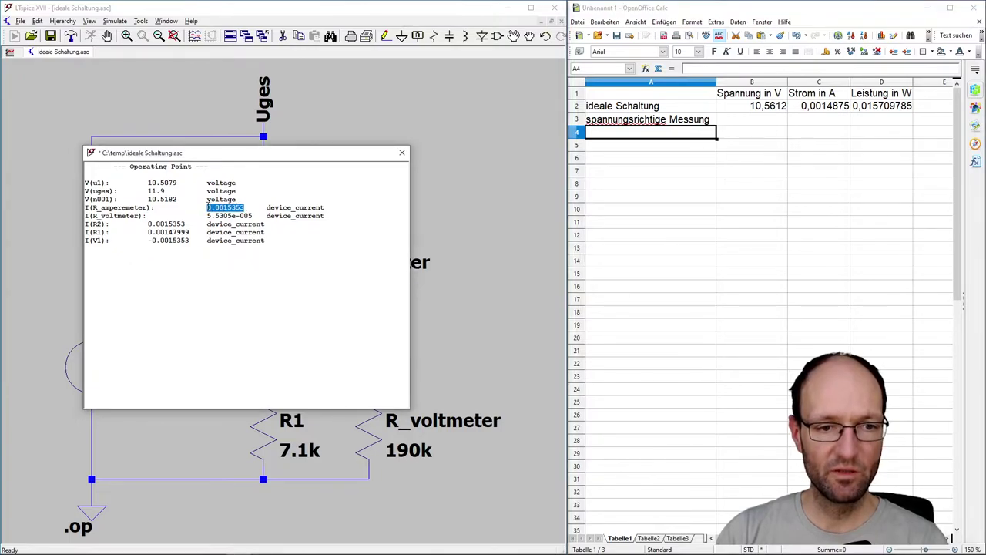
left_click(796, 123)
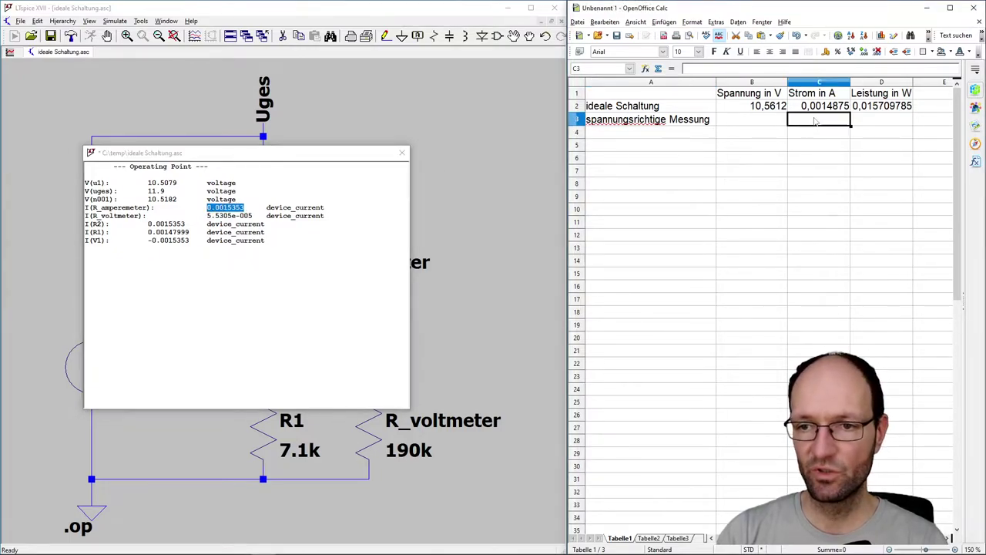
left_click(736, 66)
type("=")
key("ctrl+v")
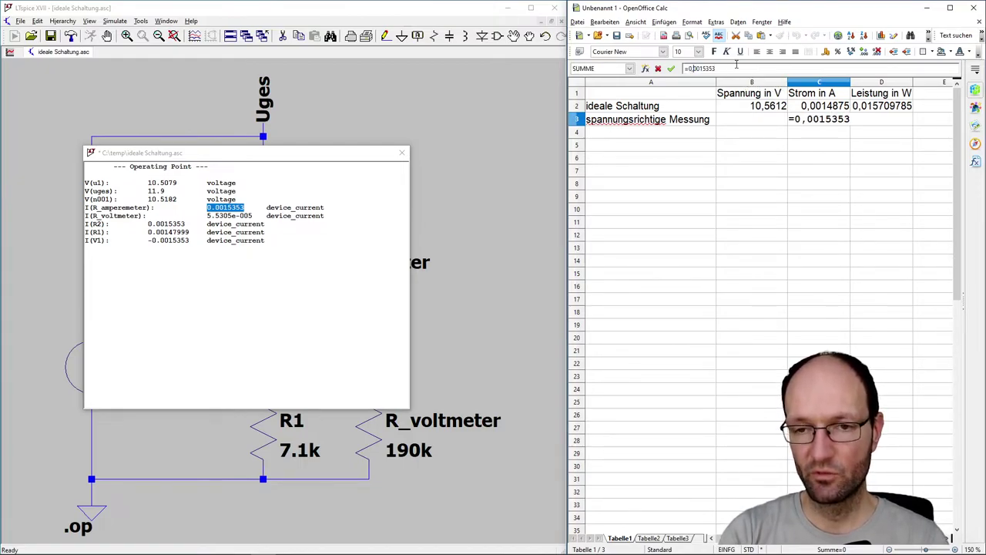
key("Return")
key("Up")
key("Left")
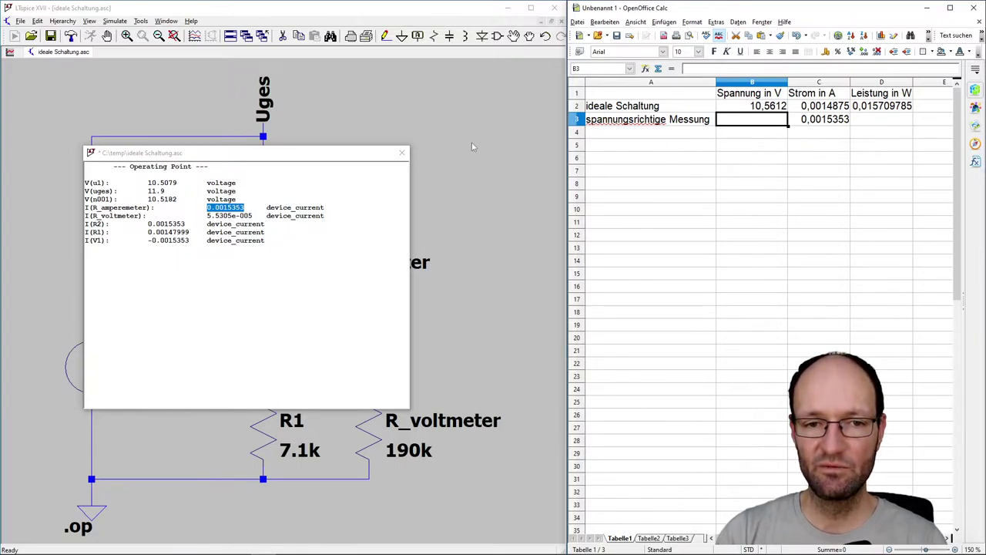
Copy the voltage 10.5079 into B3 with a decimal comma, giving 10,5079
left_click(402, 153)
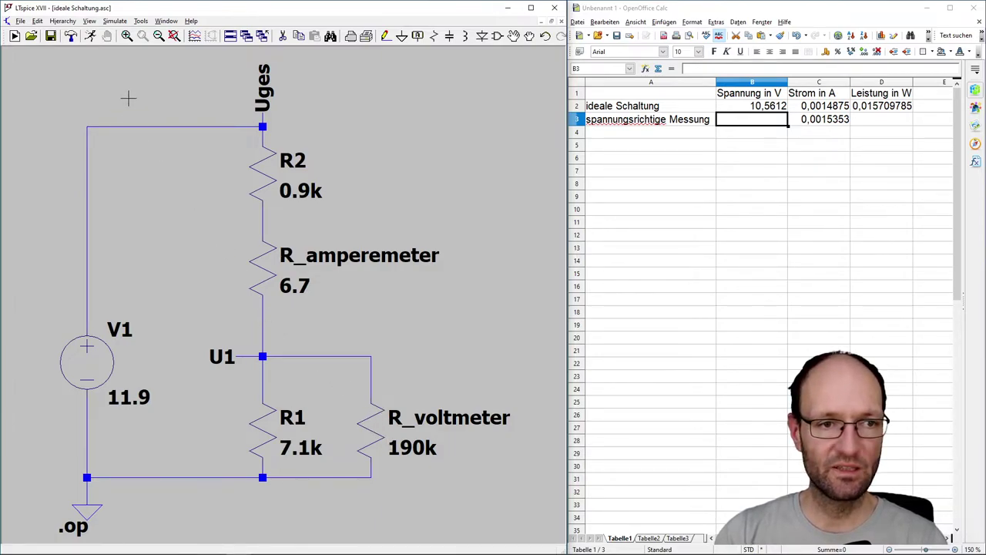
left_click(90, 37)
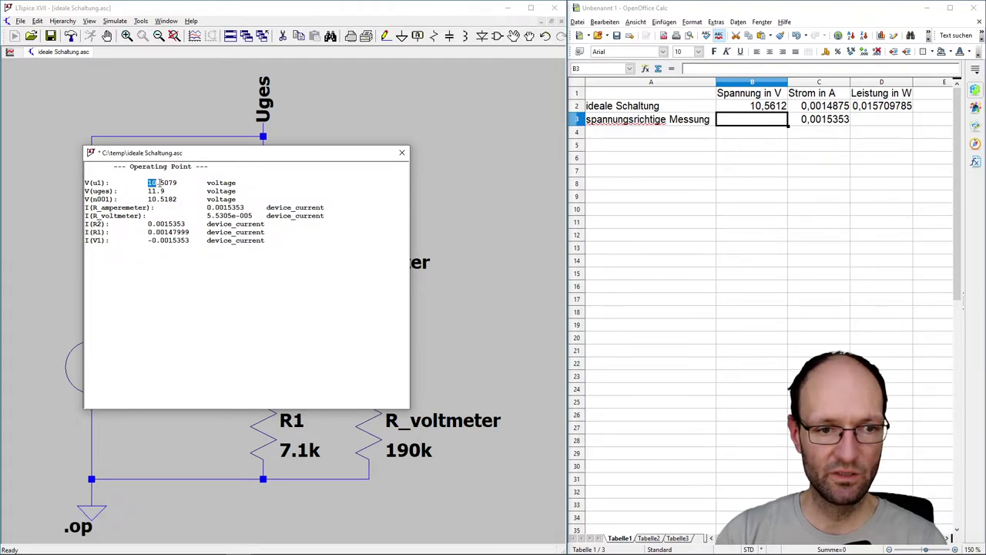
left_click_drag(159, 183, 177, 183)
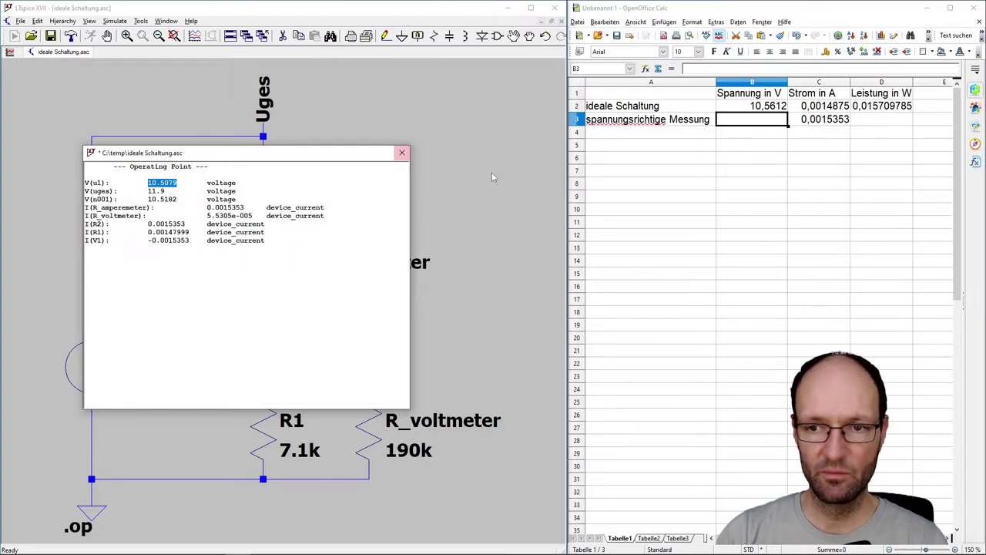
left_click(691, 66)
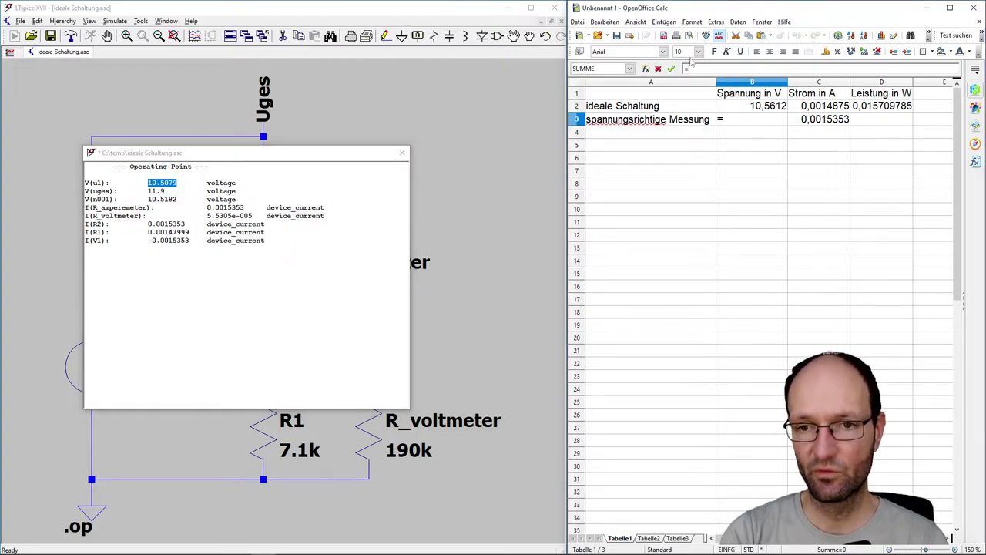
type("=")
type("10.5079")
key("Left")
key("Left")
key("Left")
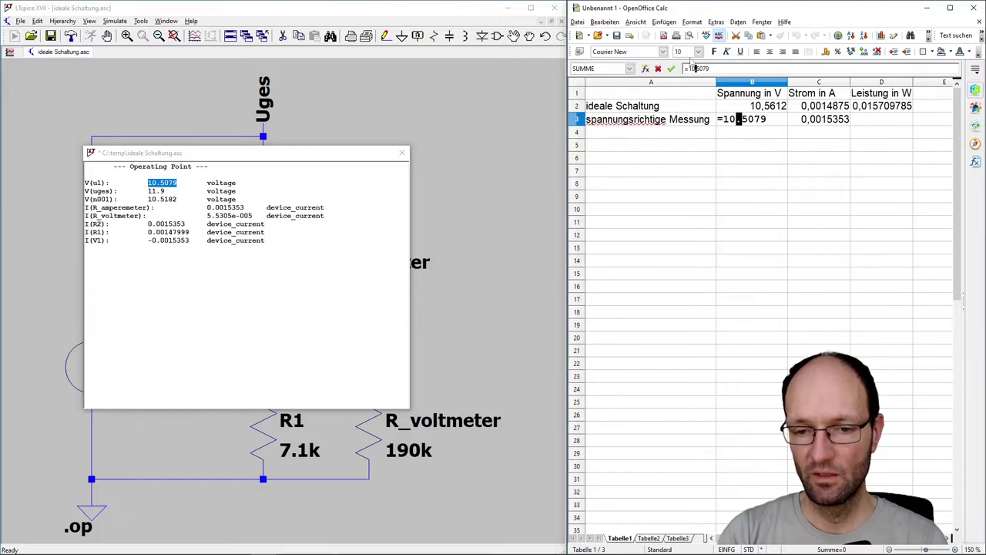
key("BackSpace")
type(",")
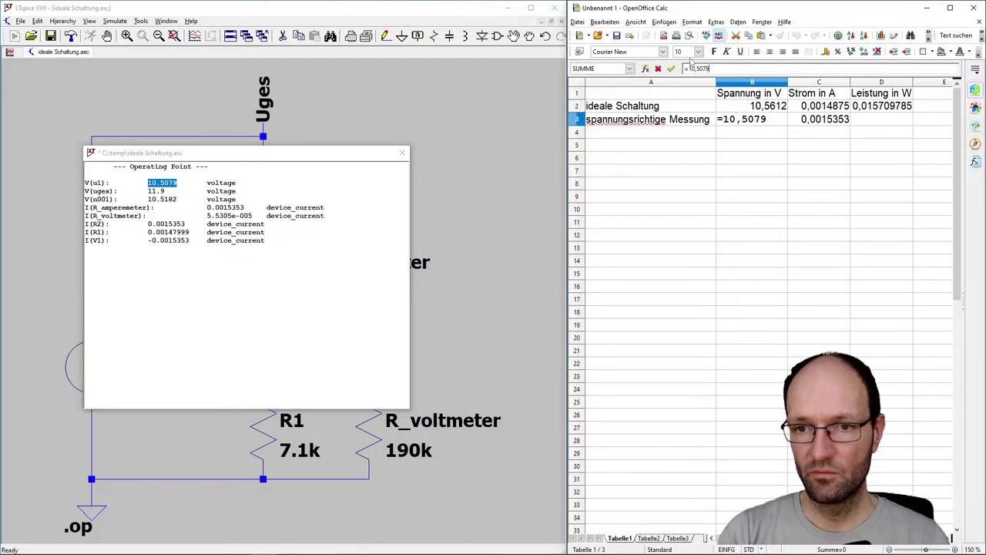
key("Return")
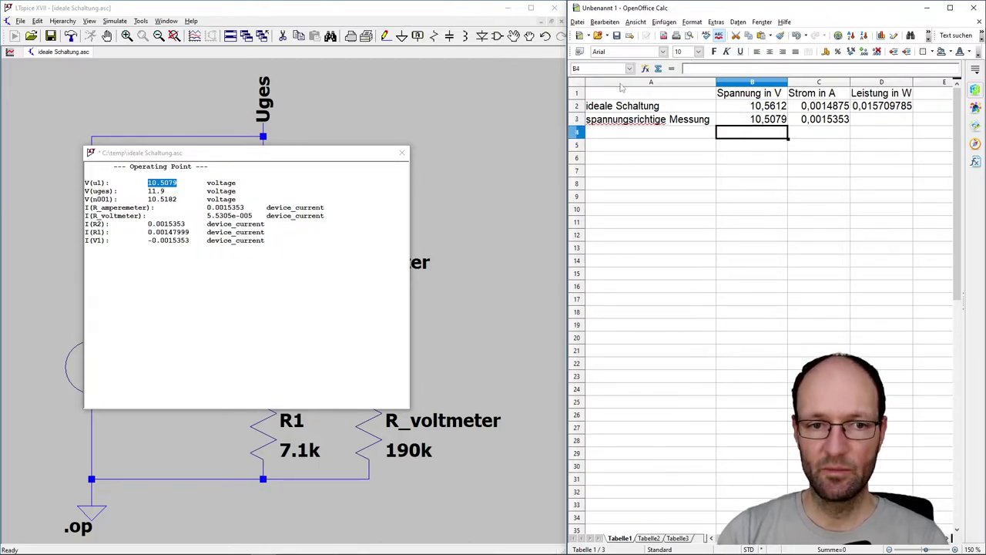
left_click(401, 153)
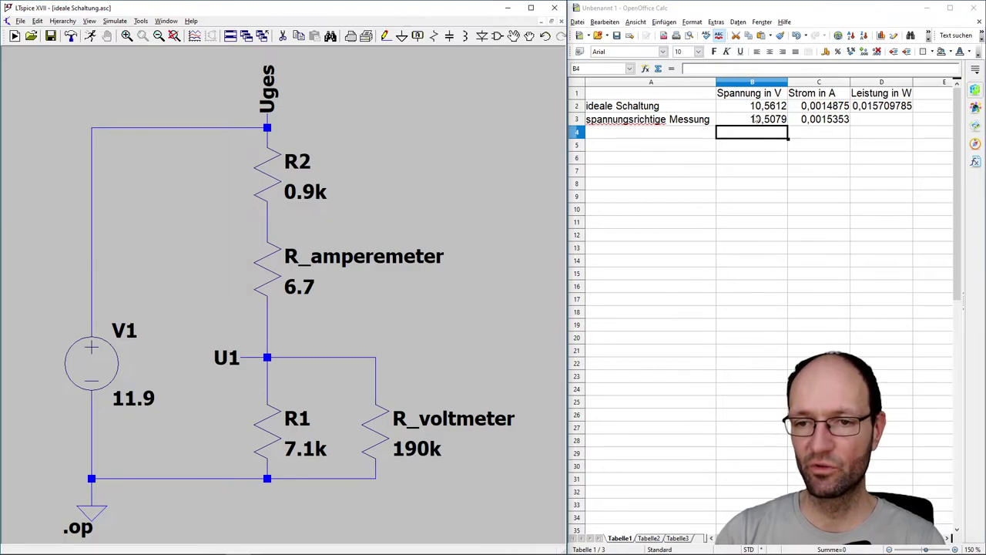
Fill the D2 power formula down to D3 (0,016132779 W) and widen the Calc window
left_click(886, 107)
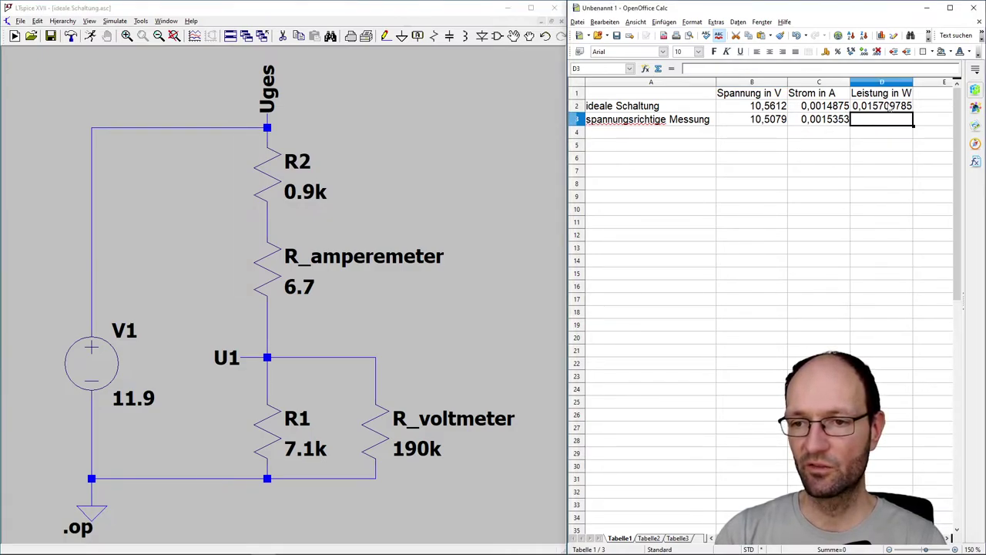
left_click_drag(914, 112, 913, 126)
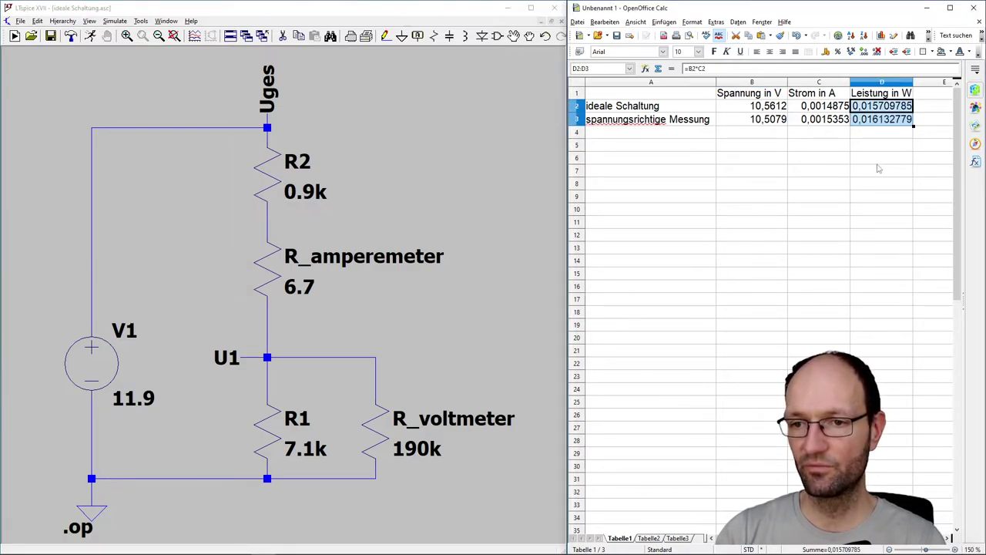
left_click(880, 134)
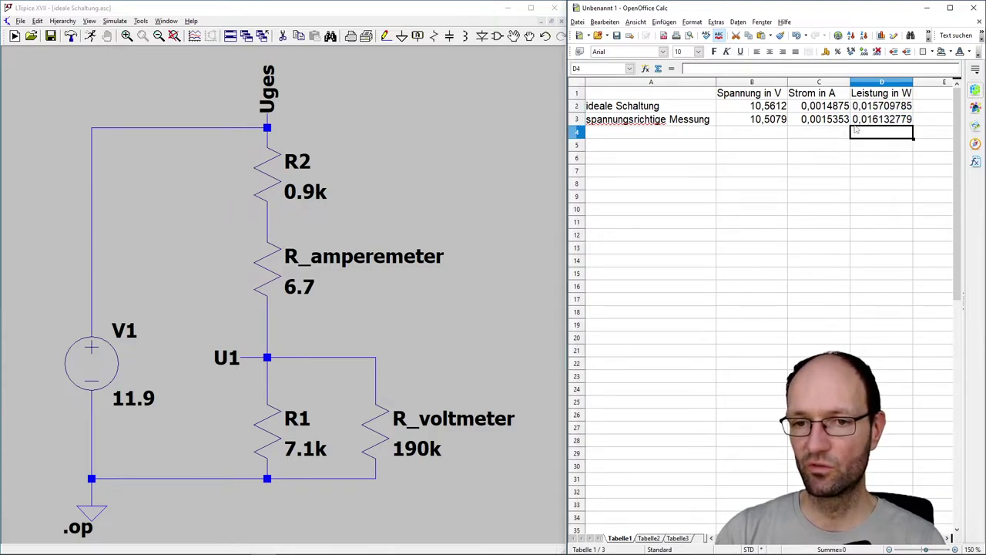
left_click_drag(568, 143, 505, 143)
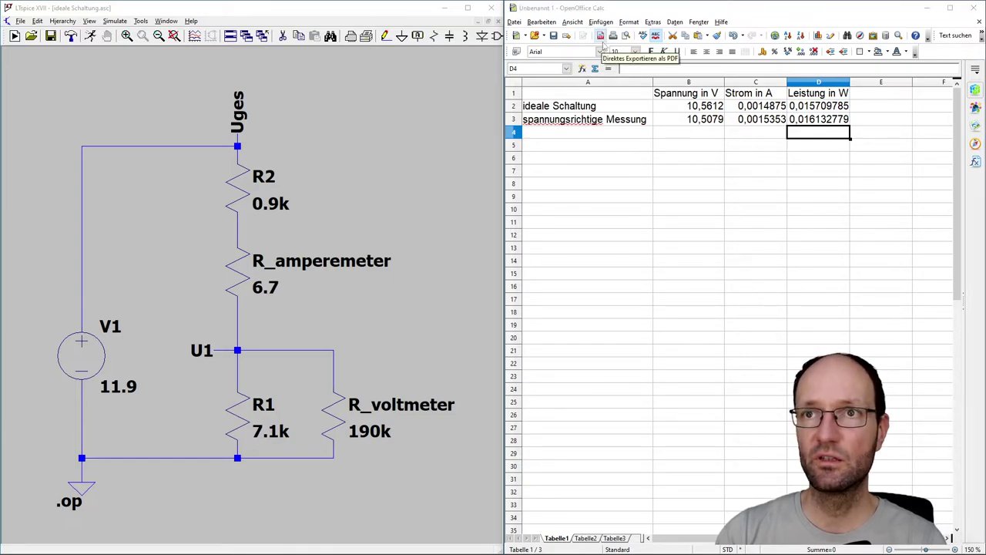
key("alt+Tab")
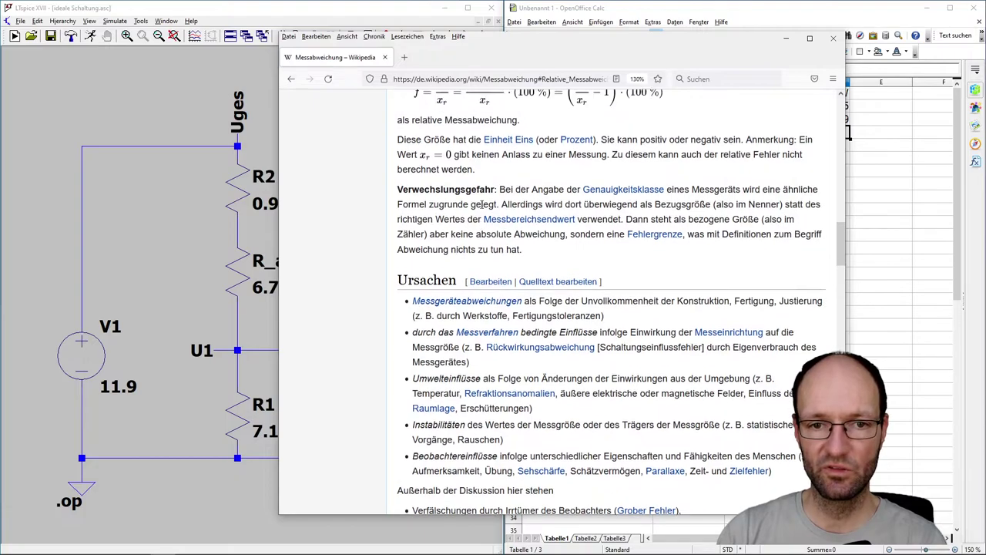
scroll(483, 210, "up", 3)
scroll(483, 210, "up", 2)
scroll(482, 210, "down", 1)
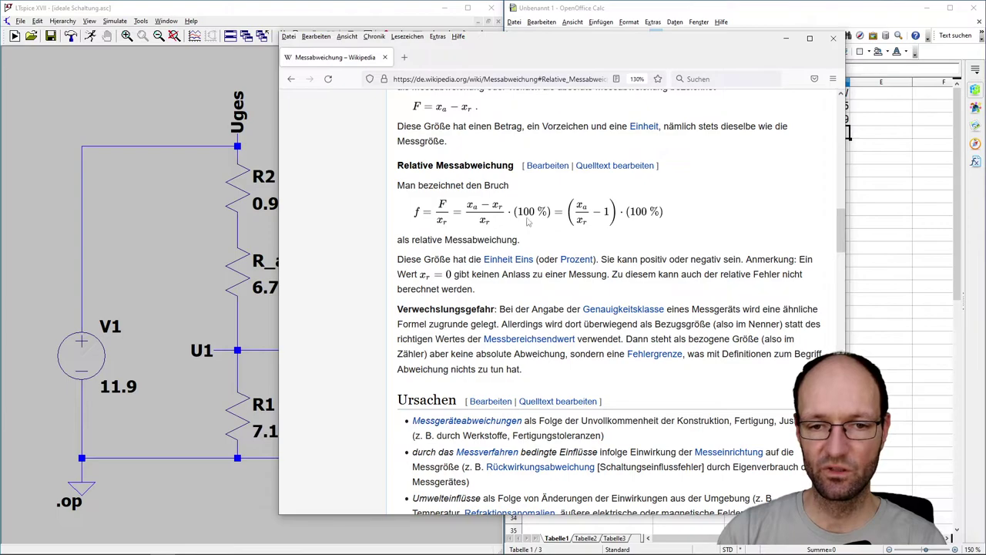
Add the column heading 'Messabweichung in %' in E1 and fit column E to it
left_click(786, 37)
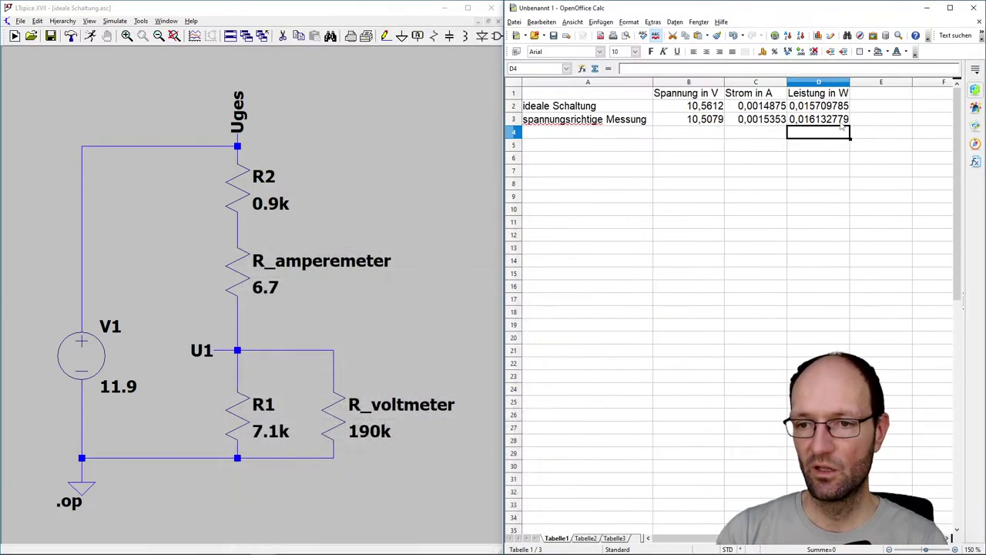
left_click(868, 124)
left_click(864, 94)
type("Mes")
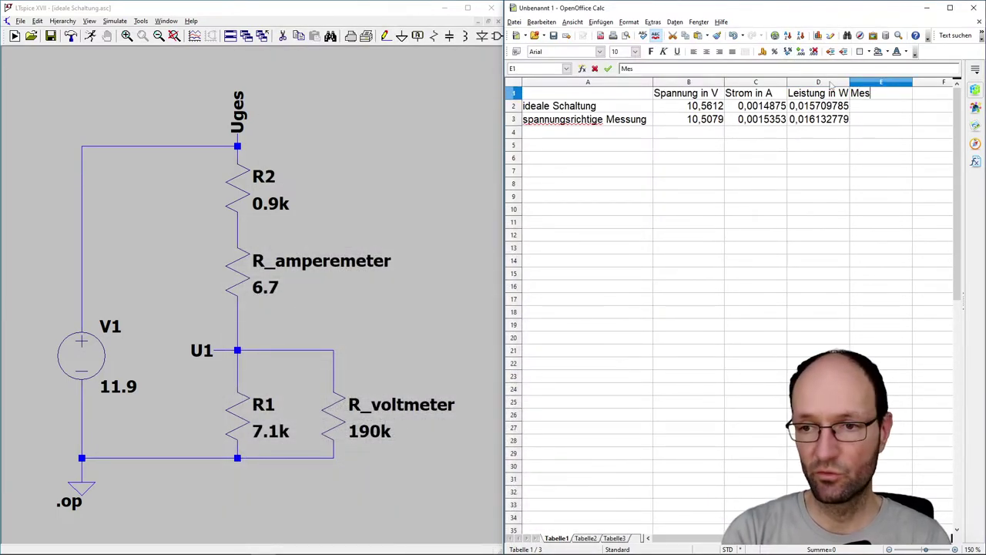
type("sabweichung")
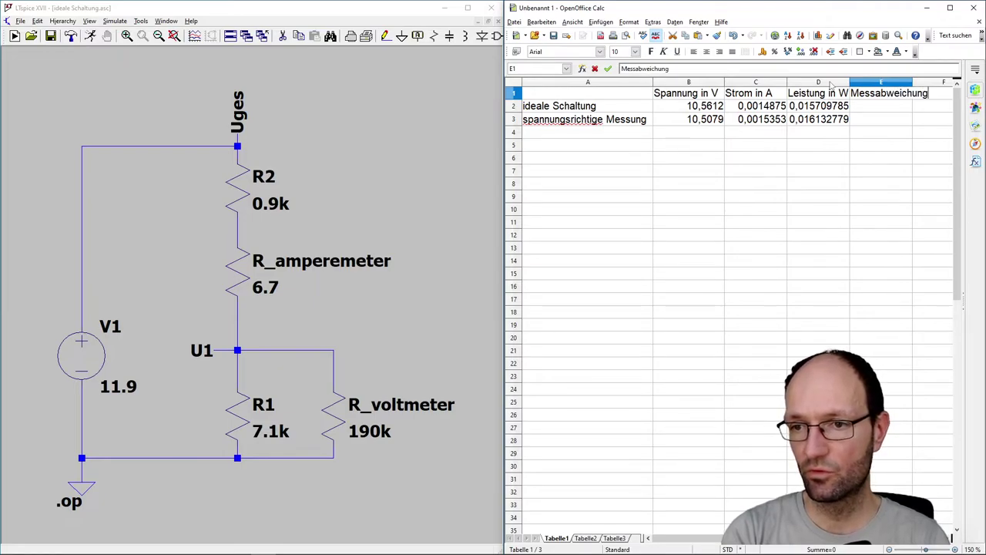
key("Return")
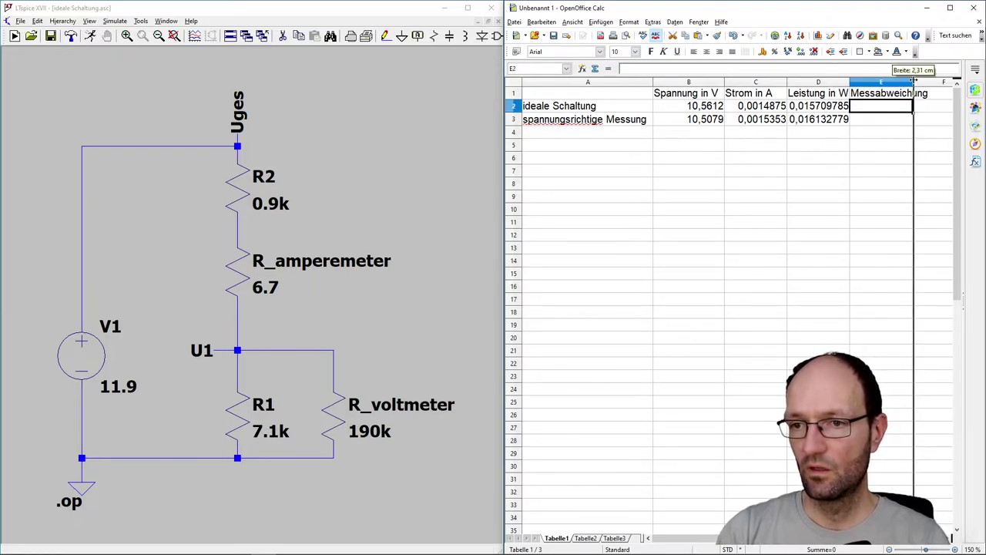
double_click(912, 81)
key("Up")
left_click(783, 69)
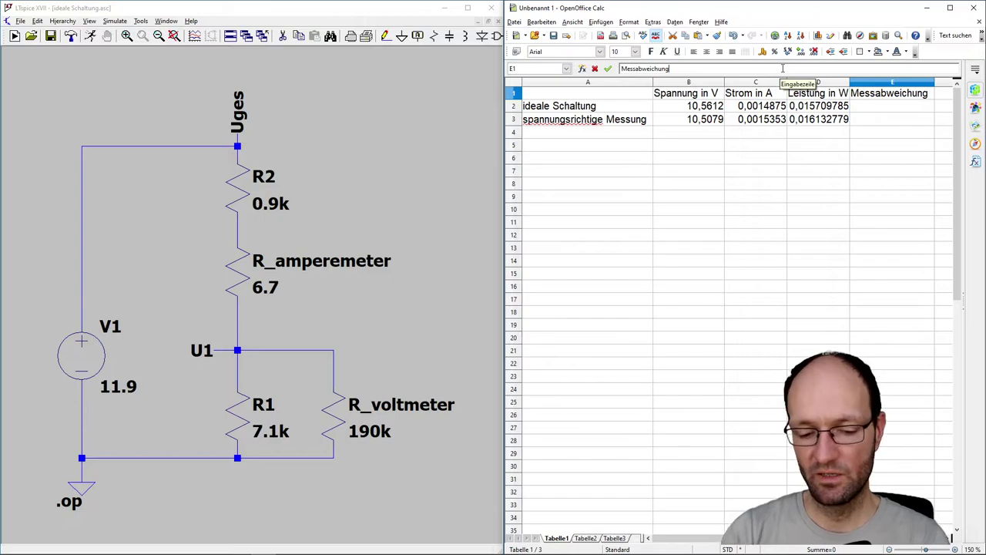
type(" in %")
key("Return")
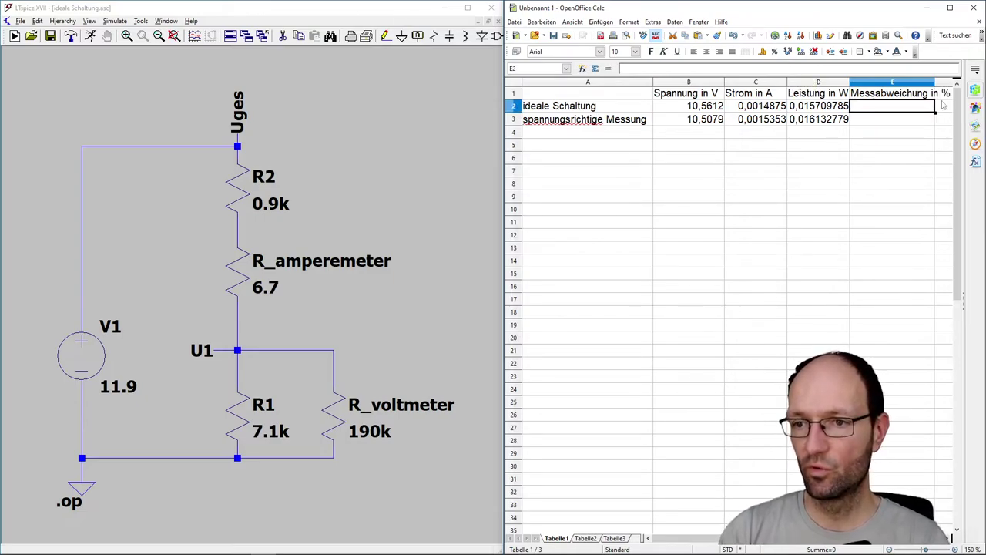
double_click(934, 82)
Enter the percent deviation formula =(D3-D2)/D2*100 in E3
left_click(903, 119)
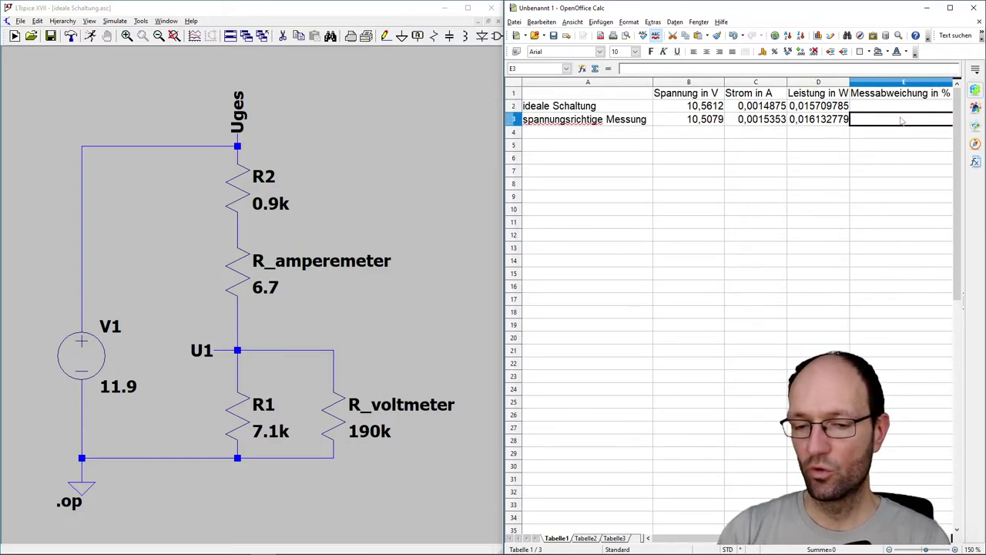
type("=(")
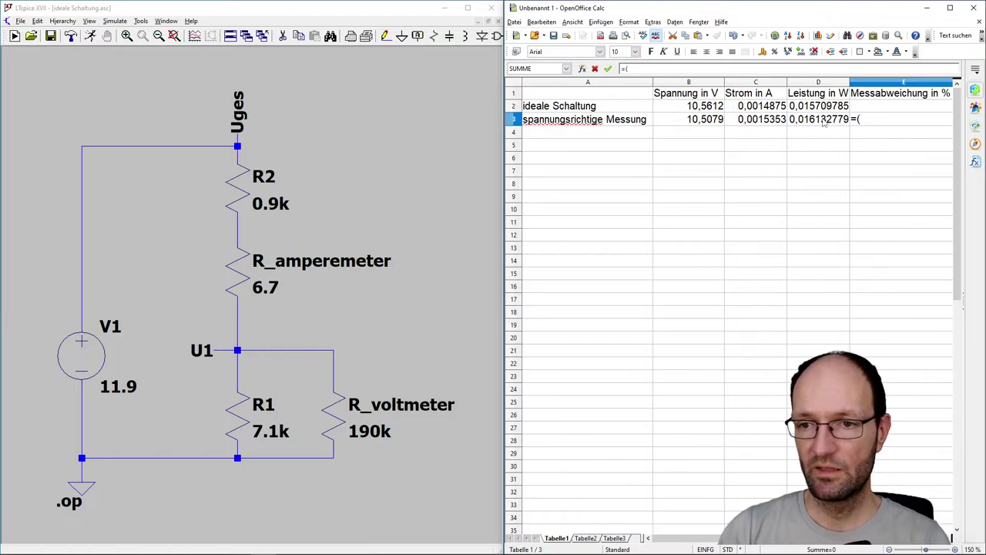
left_click(824, 122)
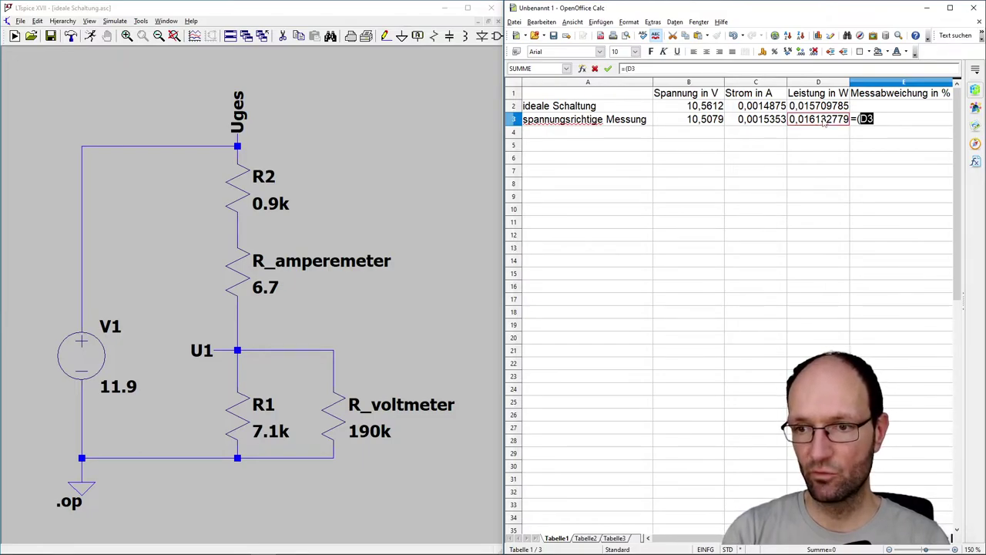
type("-")
left_click(826, 109)
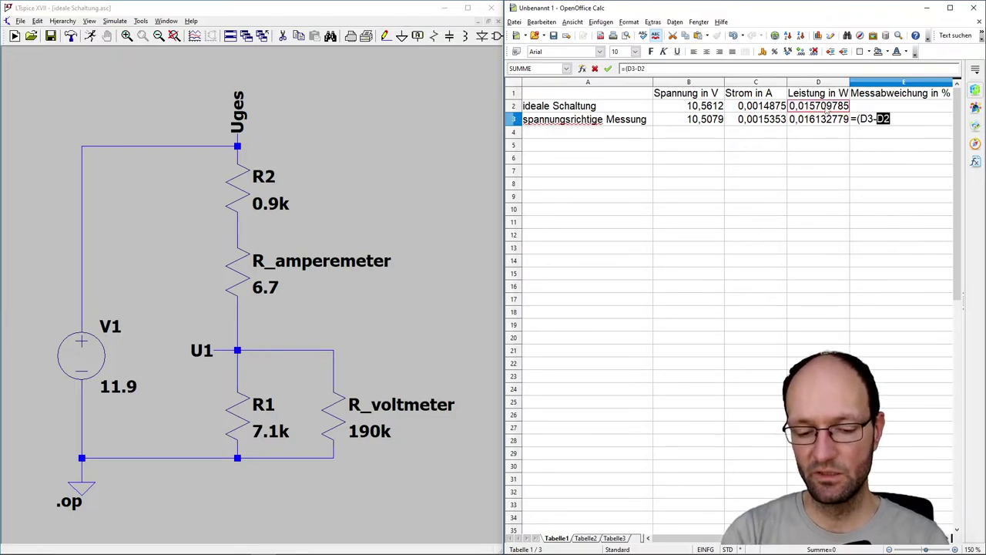
type(")/")
left_click(826, 108)
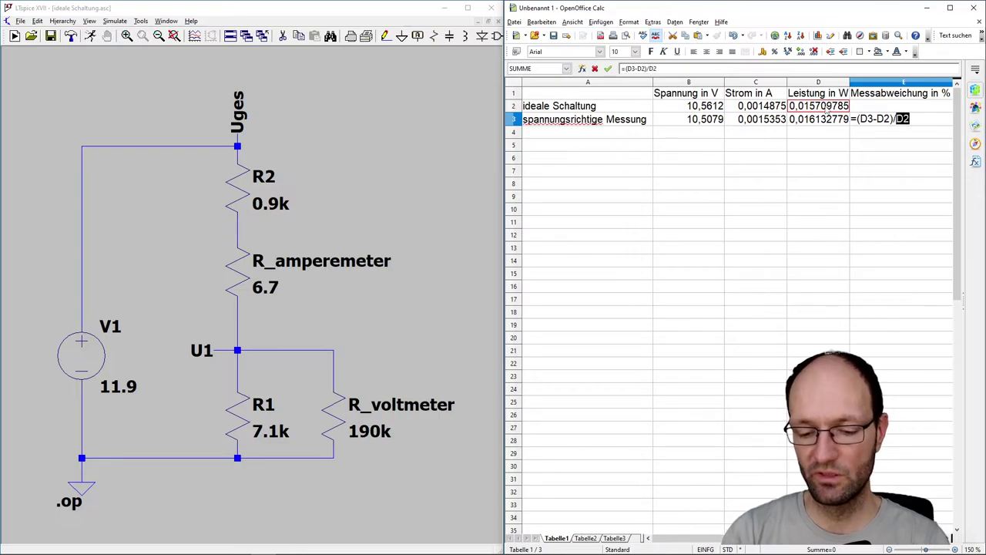
type("*")
type("00")
key("Return")
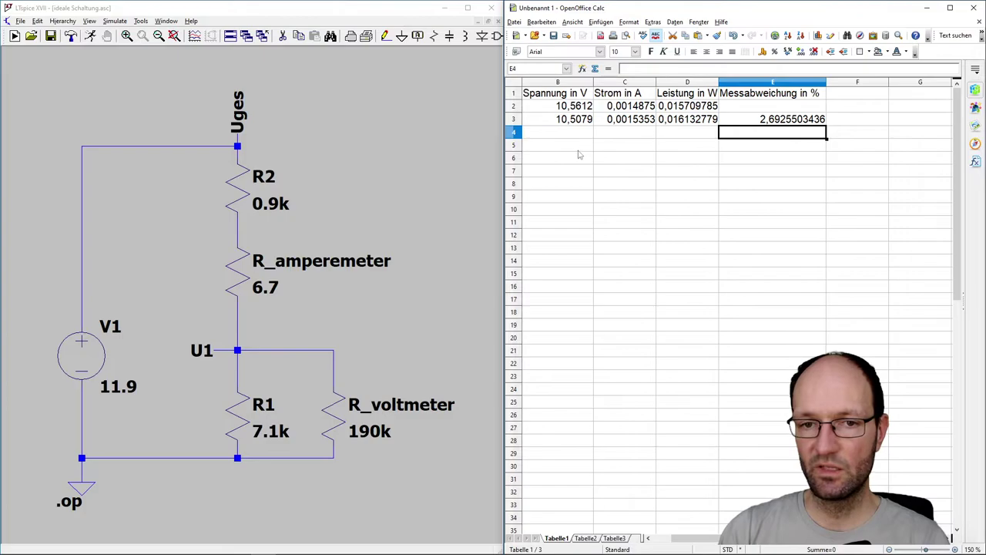
Resize the windows and select cell A4 for the next row
left_click_drag(508, 157, 476, 157)
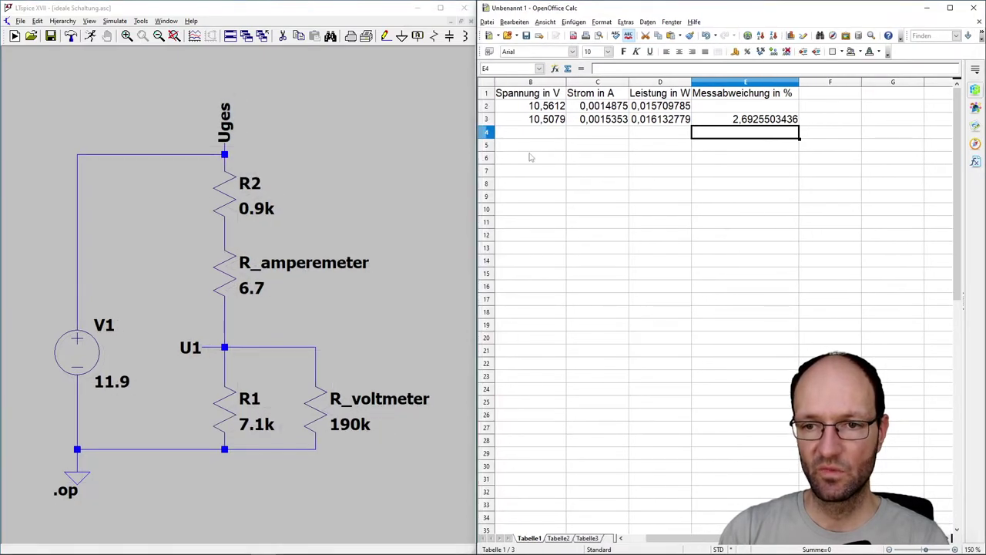
left_click(595, 137)
key("Left")
key("Left")
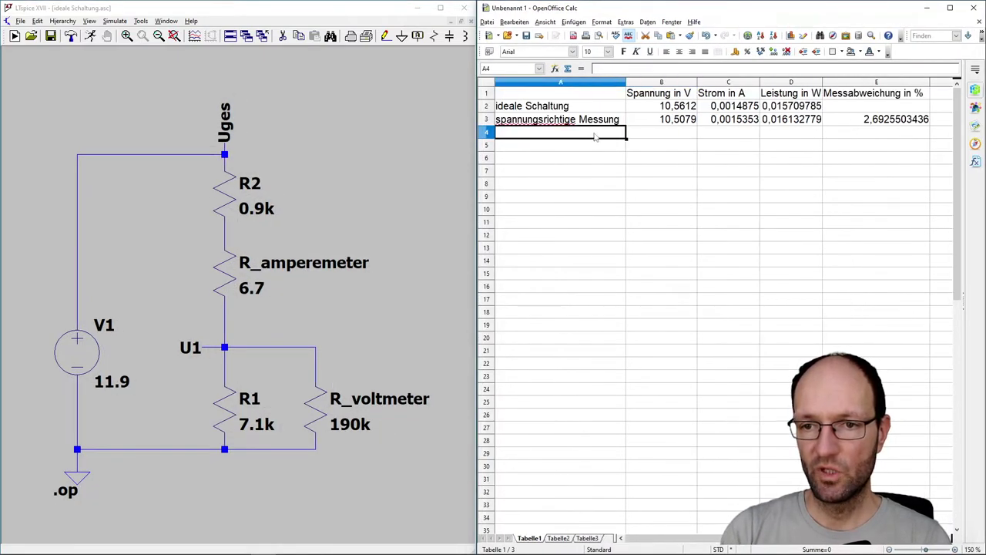
key("Up")
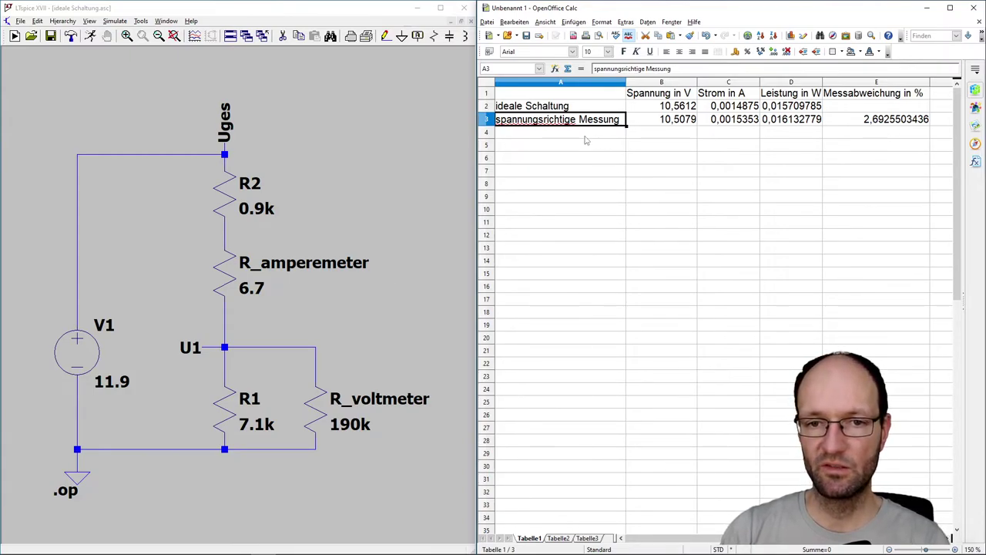
left_click(585, 137)
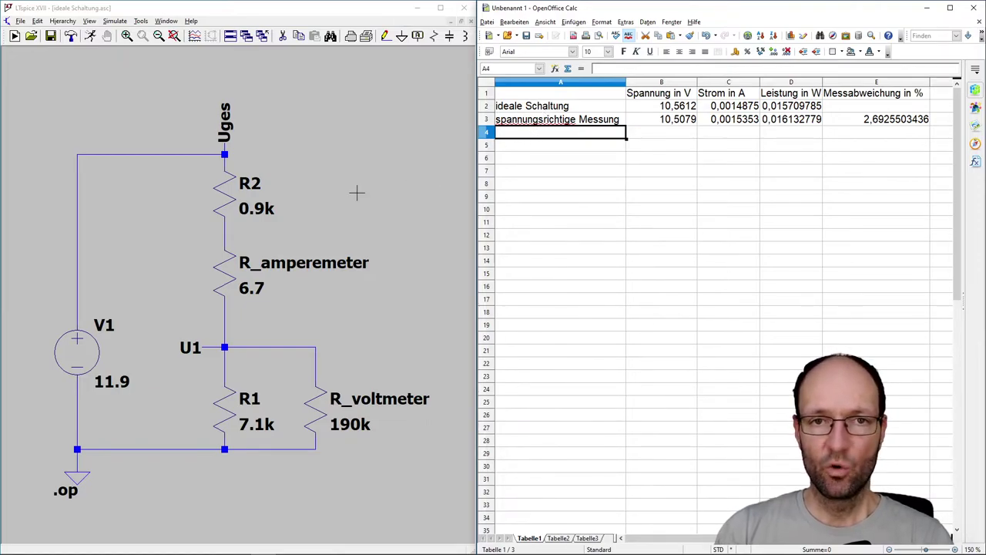
mouse_move(268, 347)
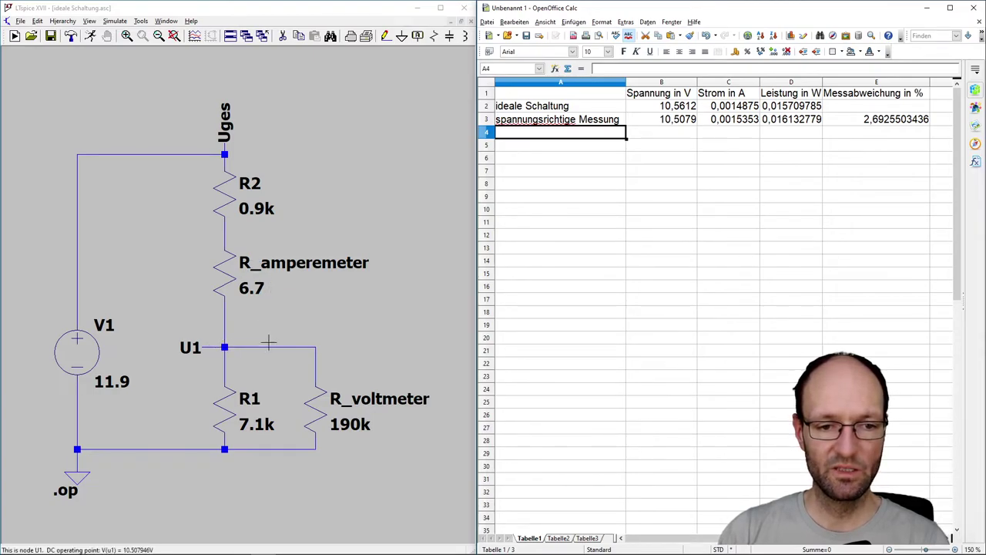
Cut the U1 wires, move R_amperemeter down above R1, and place U1 between R2 and the ammeter
key("Delete")
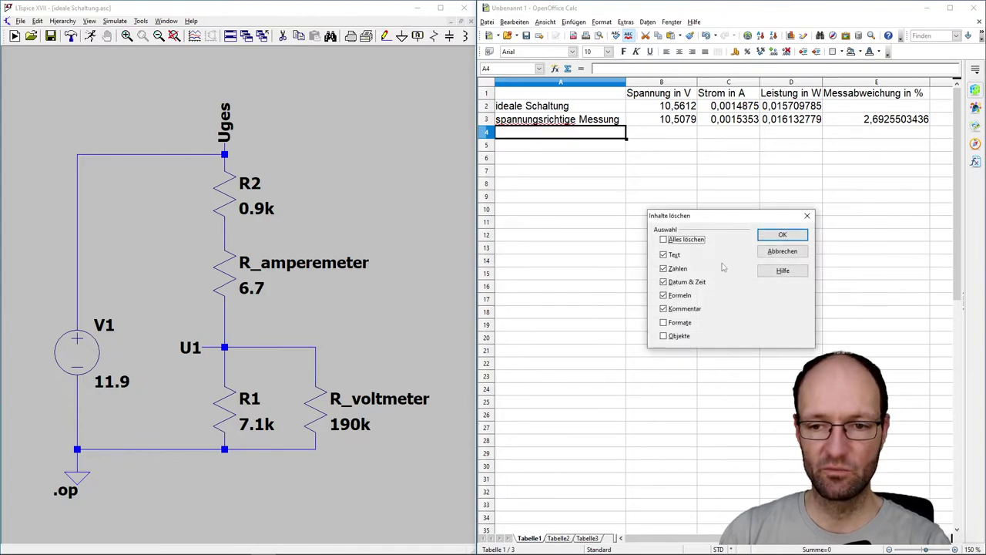
left_click(782, 251)
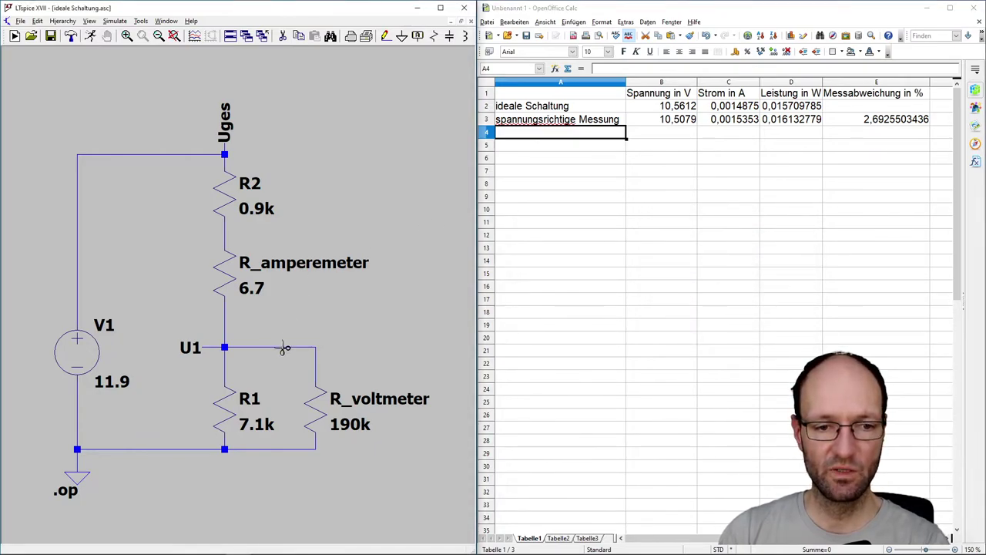
left_click(285, 348)
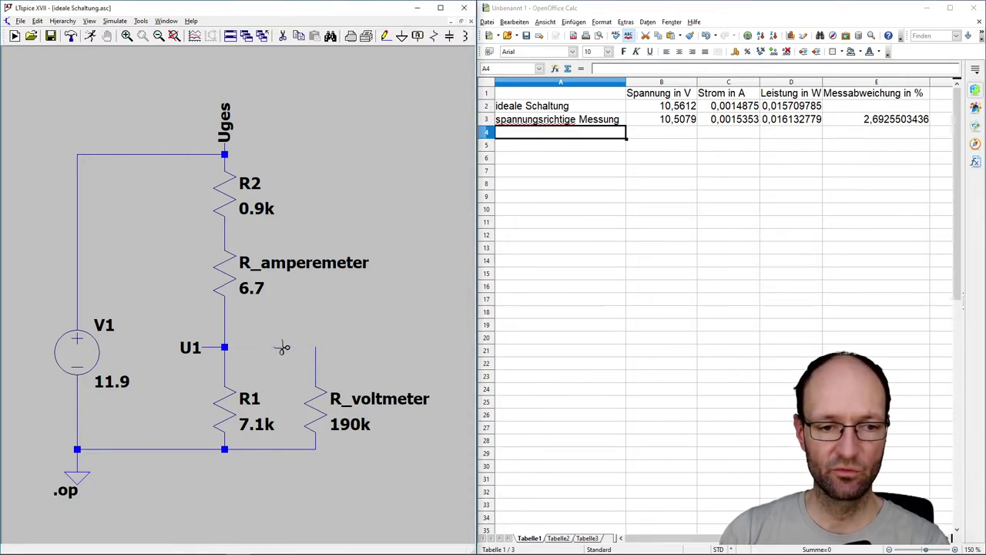
left_click(209, 348)
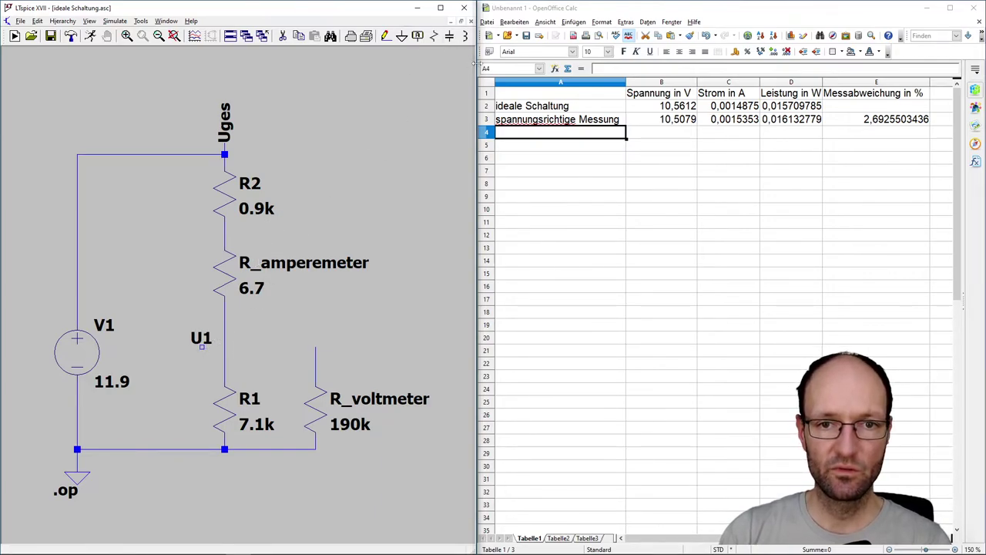
left_click_drag(476, 66, 574, 65)
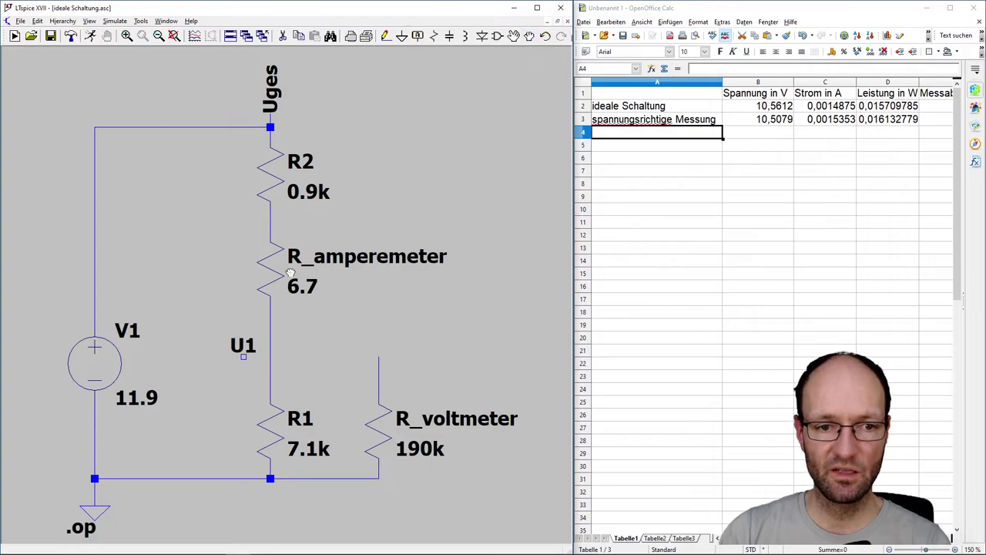
left_click_drag(290, 272, 289, 313)
left_click(243, 356)
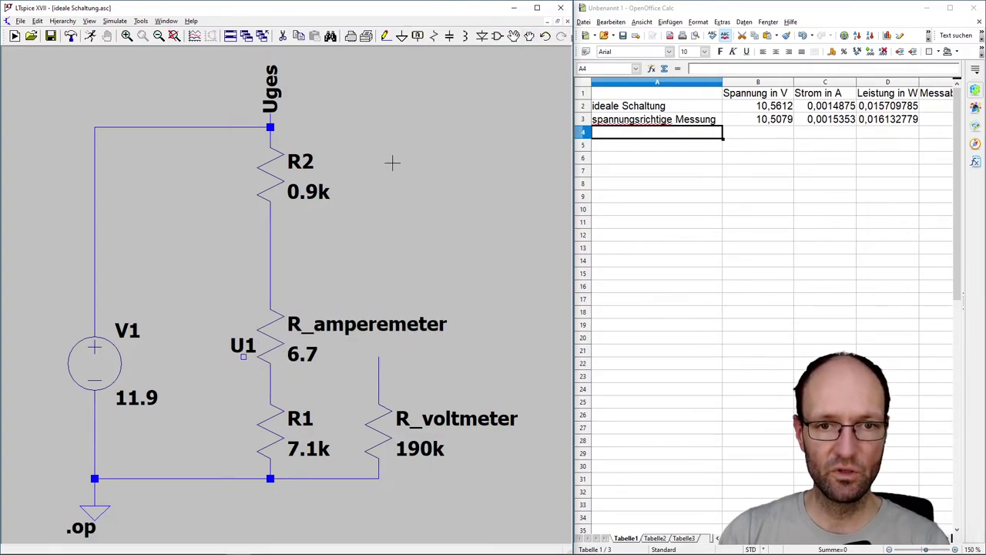
left_click_drag(245, 340, 245, 245)
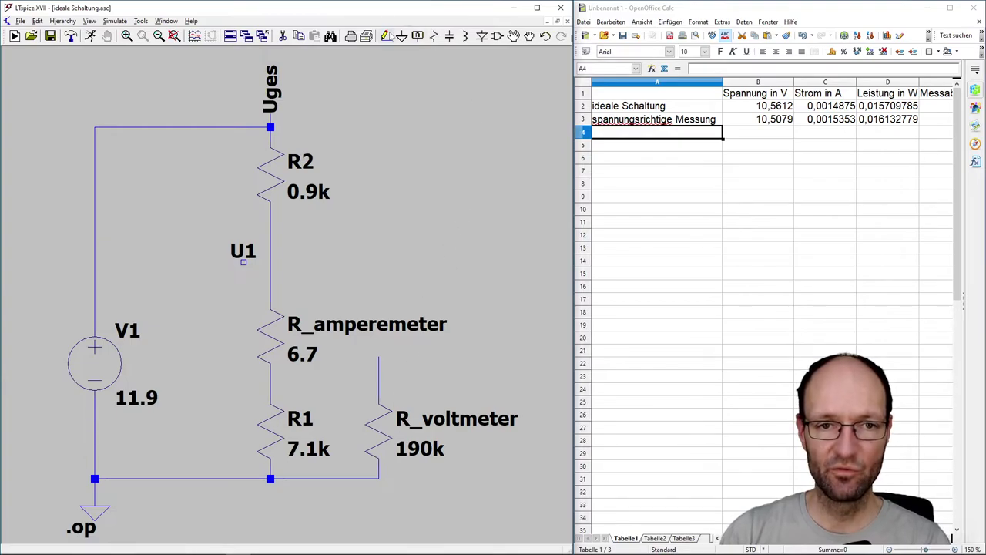
Wire U1 to the line and to R_voltmeter's top pin, then shift R_voltmeter up
left_click(385, 35)
left_click(244, 262)
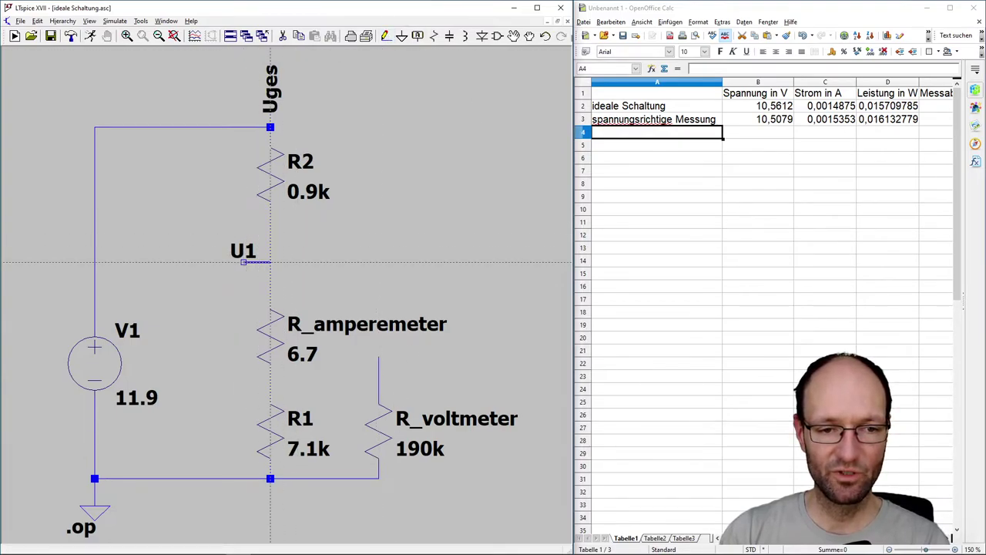
left_click(269, 262)
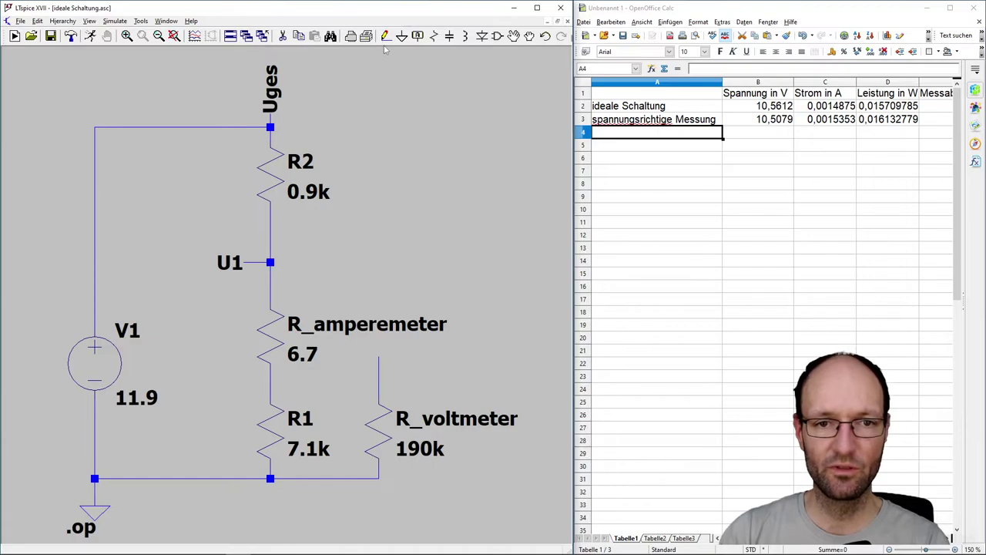
left_click(270, 262)
left_click(379, 262)
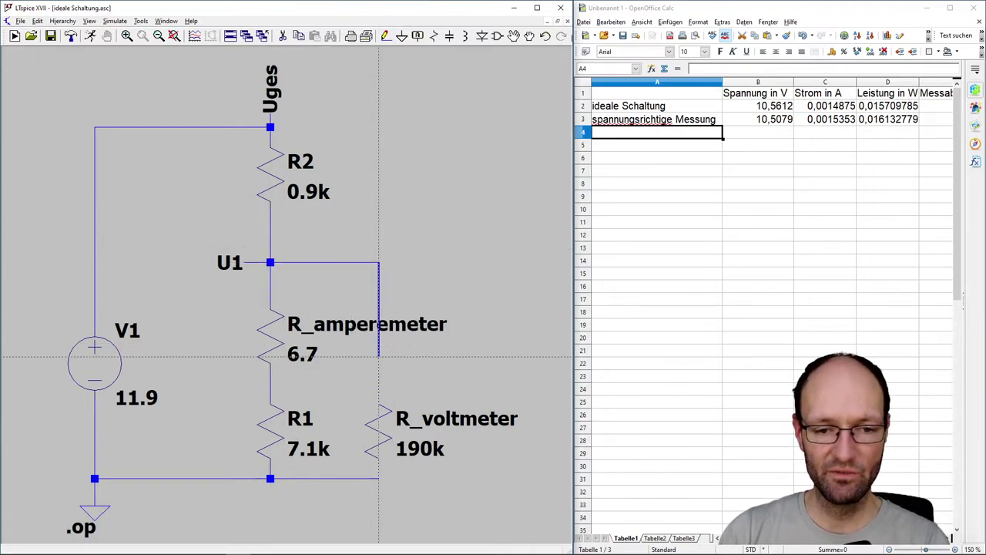
left_click(379, 404)
left_click(529, 37)
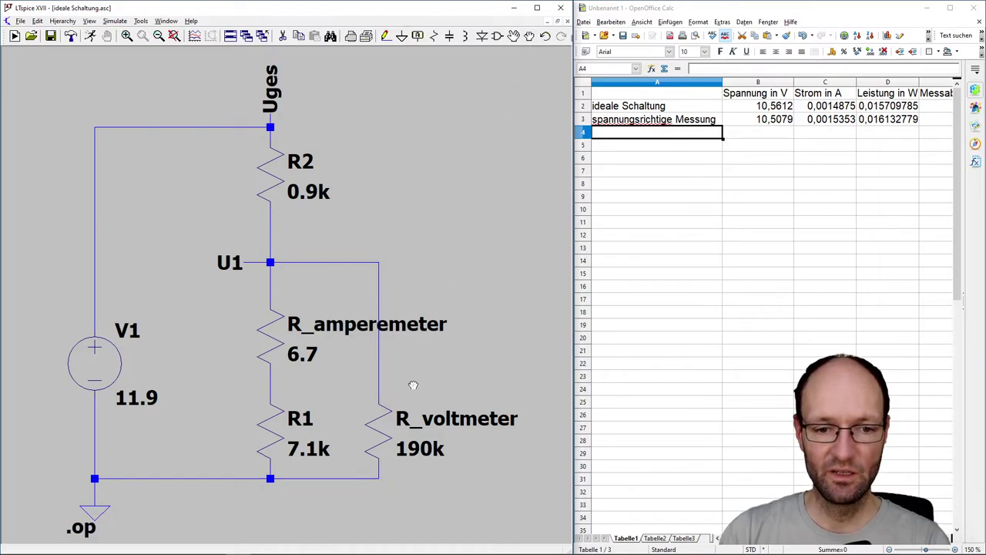
left_click_drag(379, 416, 379, 376)
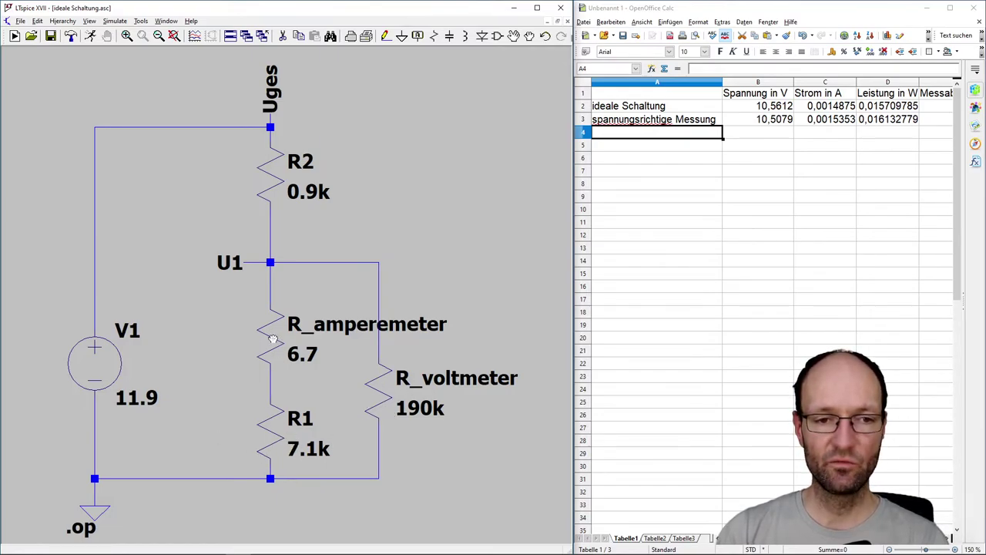
Label row 4 'stromrichtige Messung', simulate, and enter the U1 voltage 10,5181 in B4
left_click(633, 134)
type("stromr")
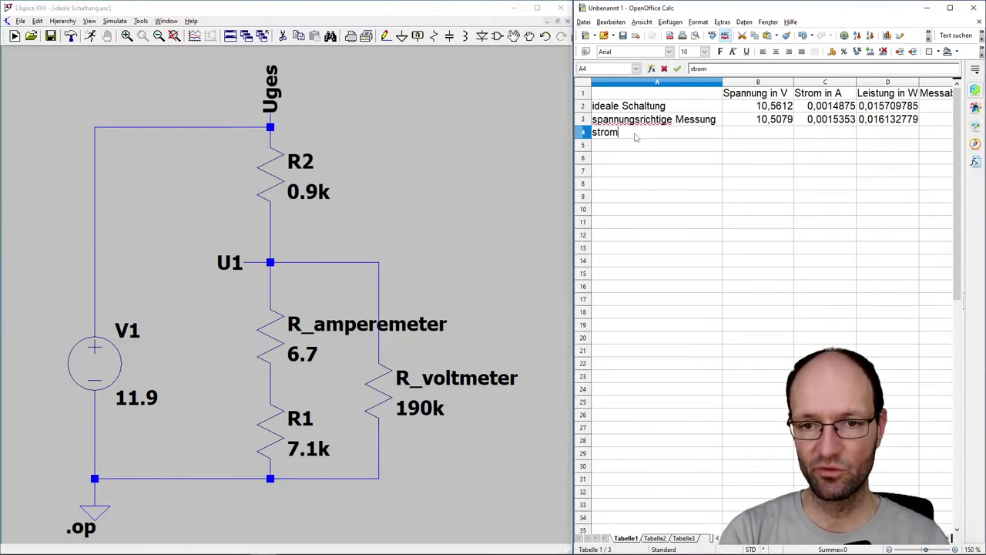
type("ichtige")
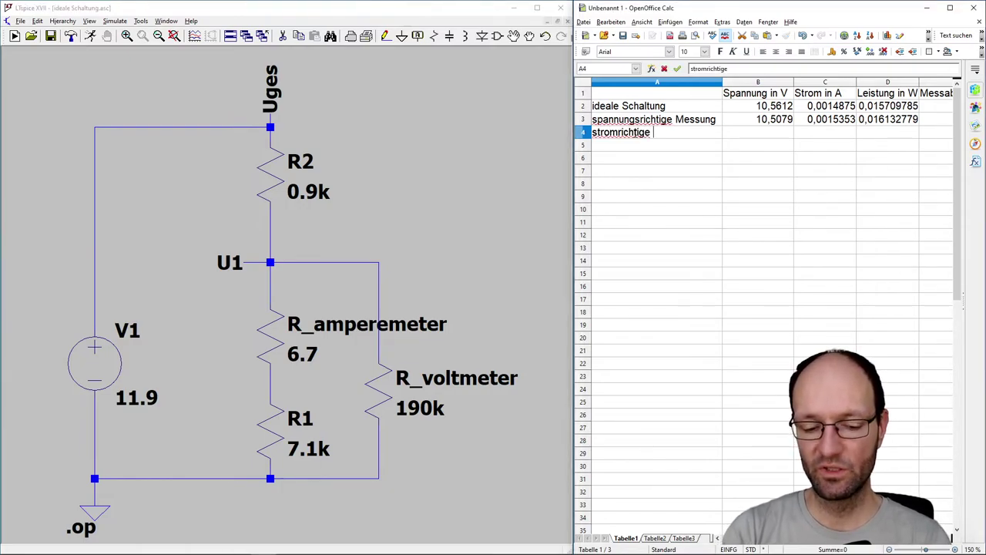
type(" Messung")
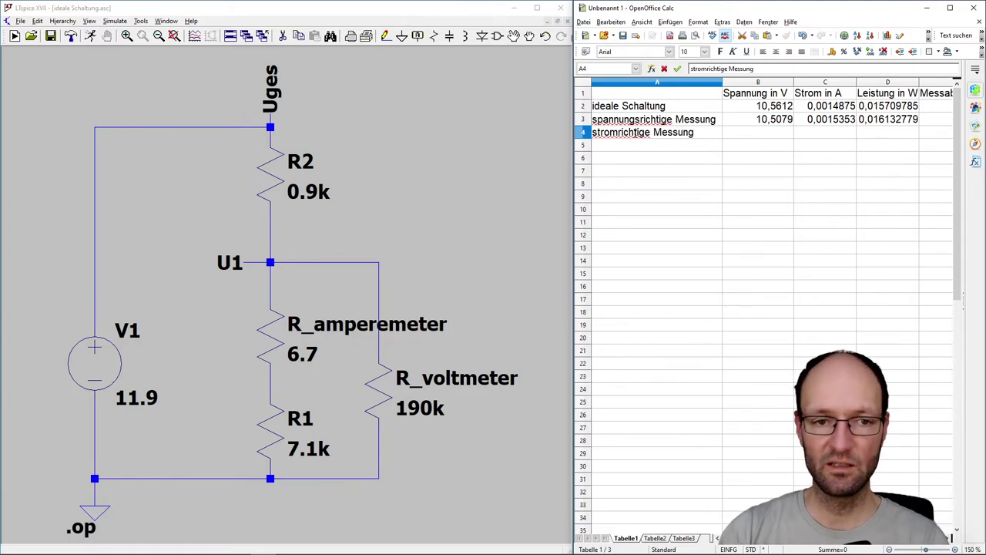
left_click(90, 36)
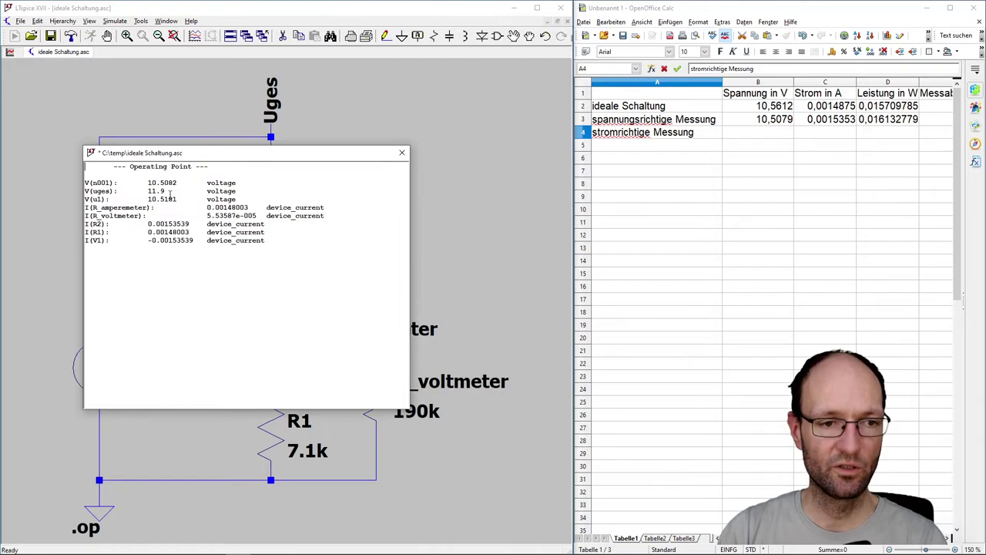
left_click_drag(148, 198, 177, 199)
key("ctrl+c")
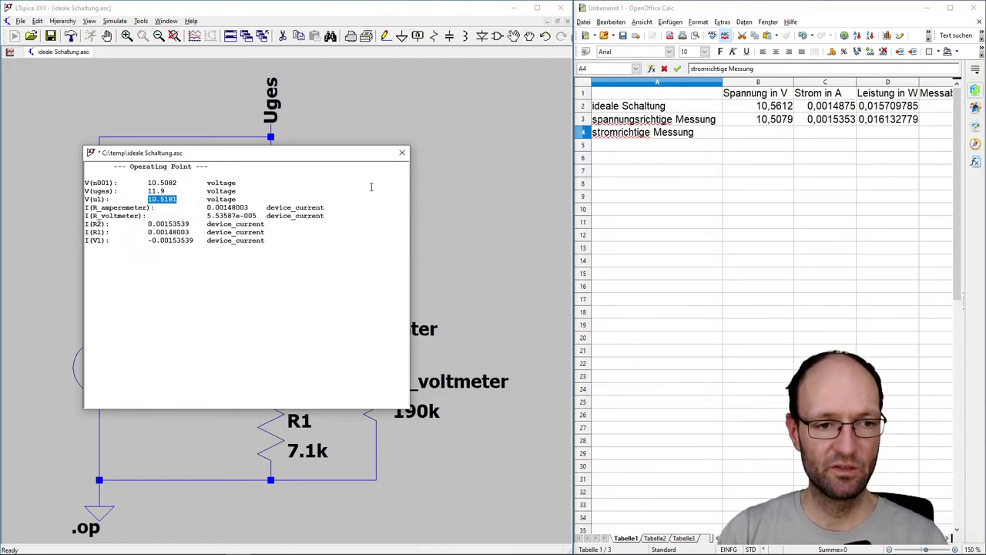
left_click(749, 134)
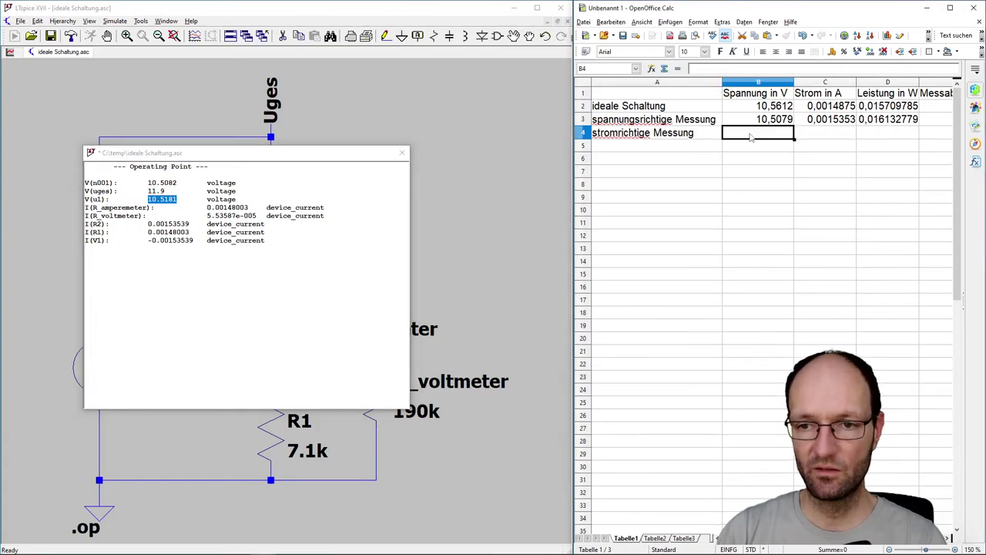
left_click(721, 69)
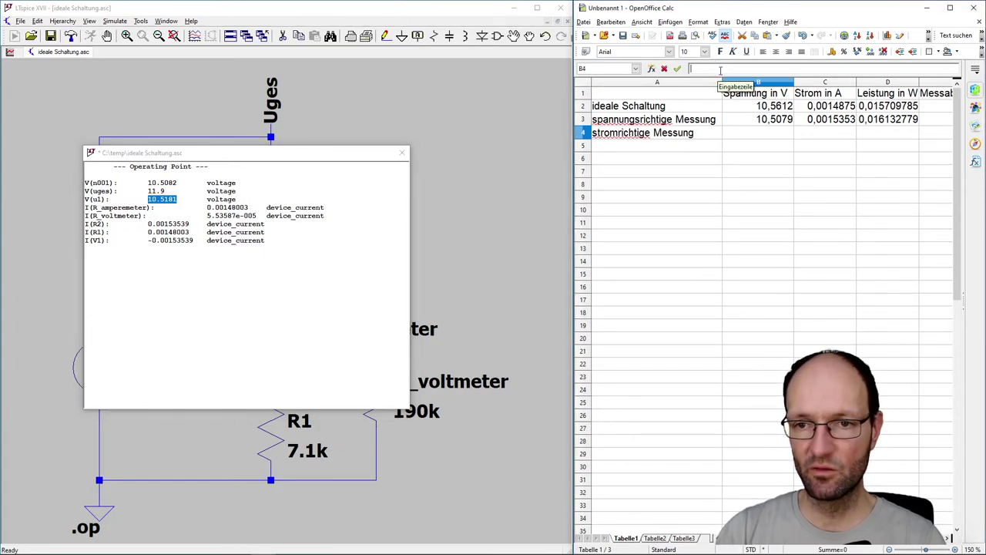
key("ctrl+v")
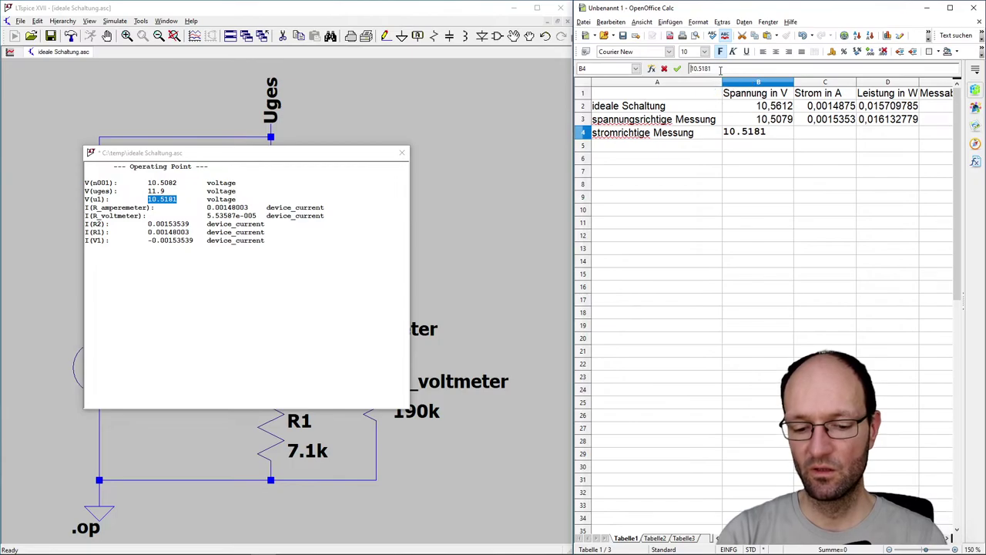
type("=10,")
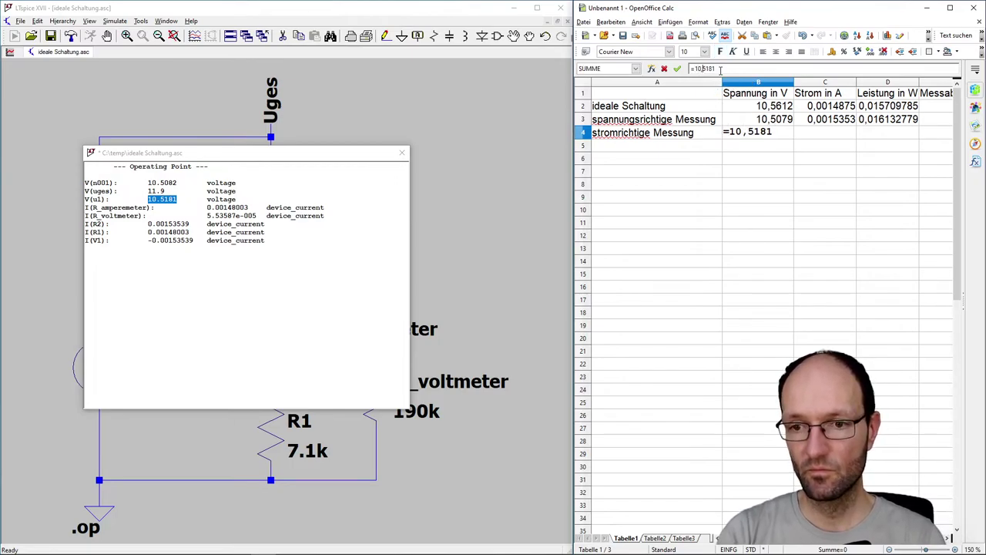
key("Return")
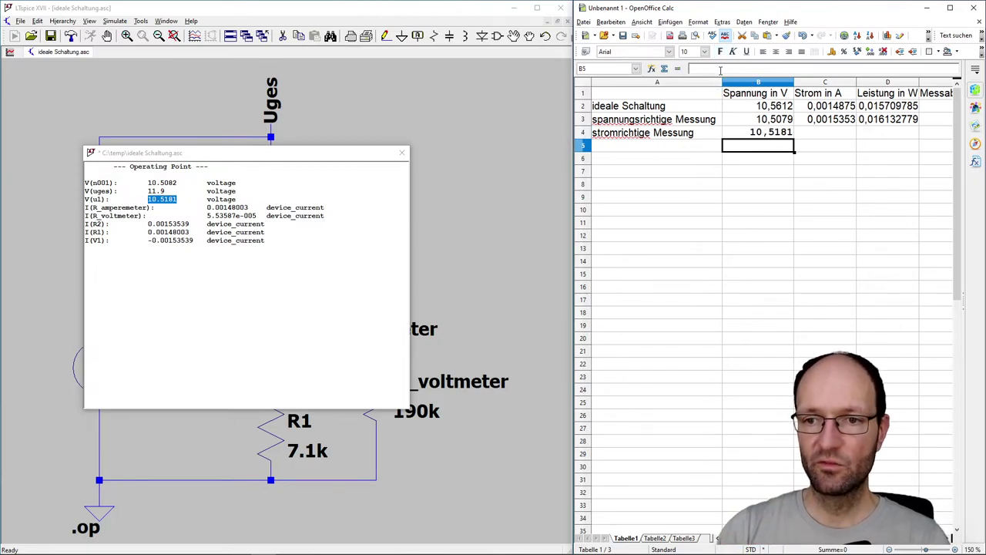
Format B4 as Arial without bold
left_click(769, 136)
left_click(669, 52)
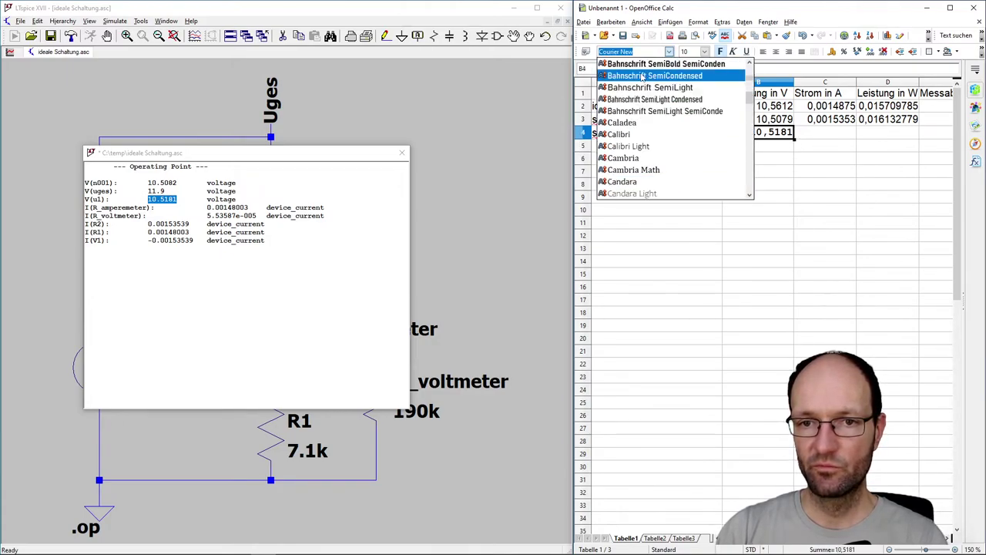
scroll(642, 76, "up", 2)
left_click(634, 64)
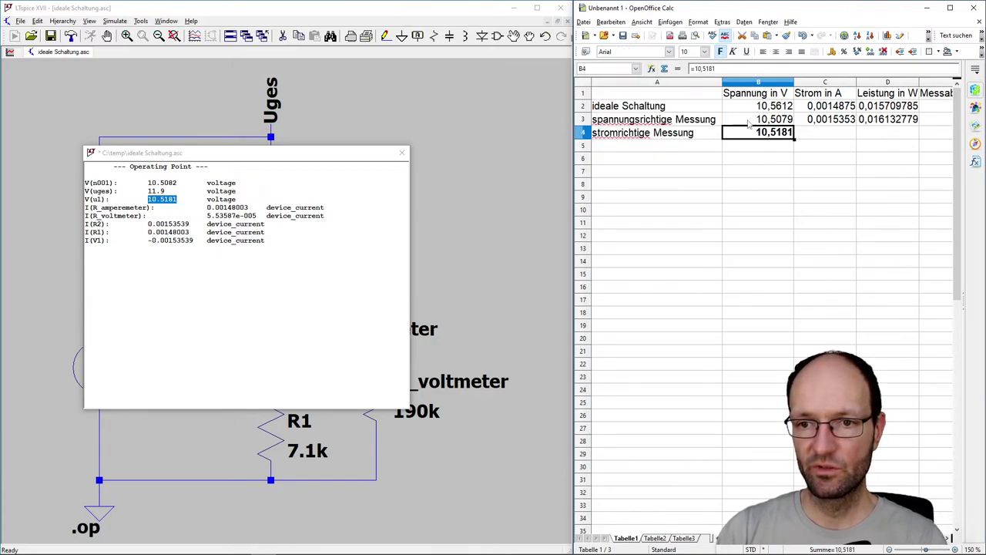
left_click(721, 53)
left_click(763, 171)
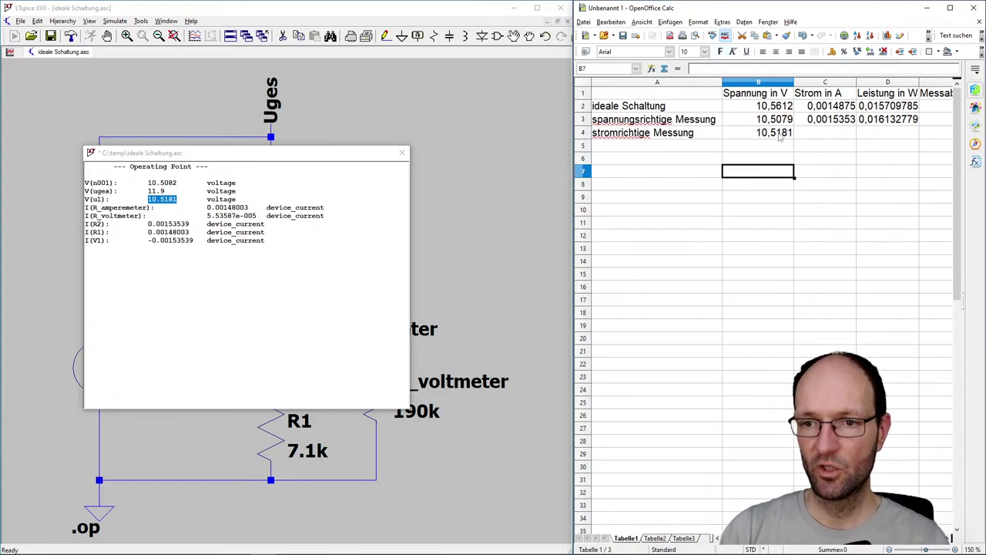
left_click(402, 154)
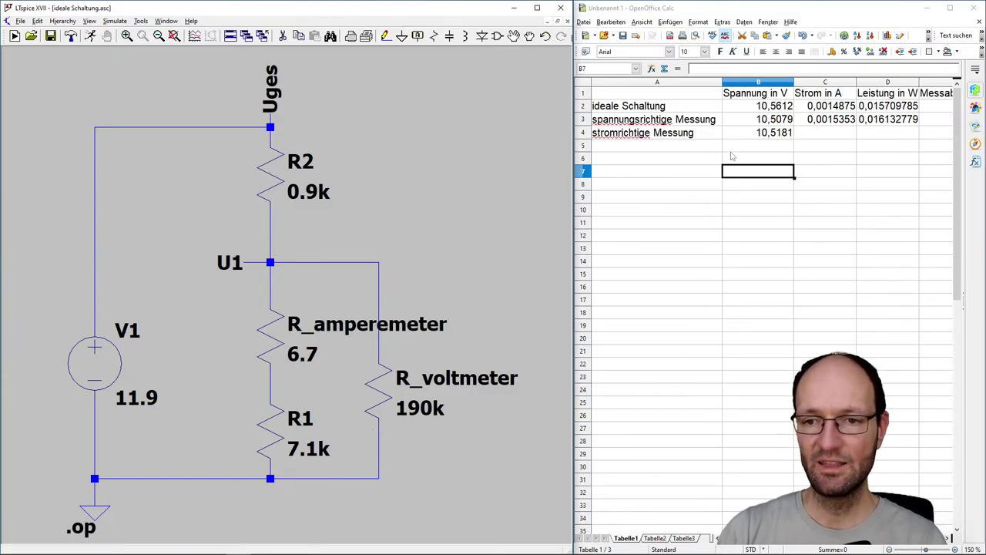
left_click(773, 133)
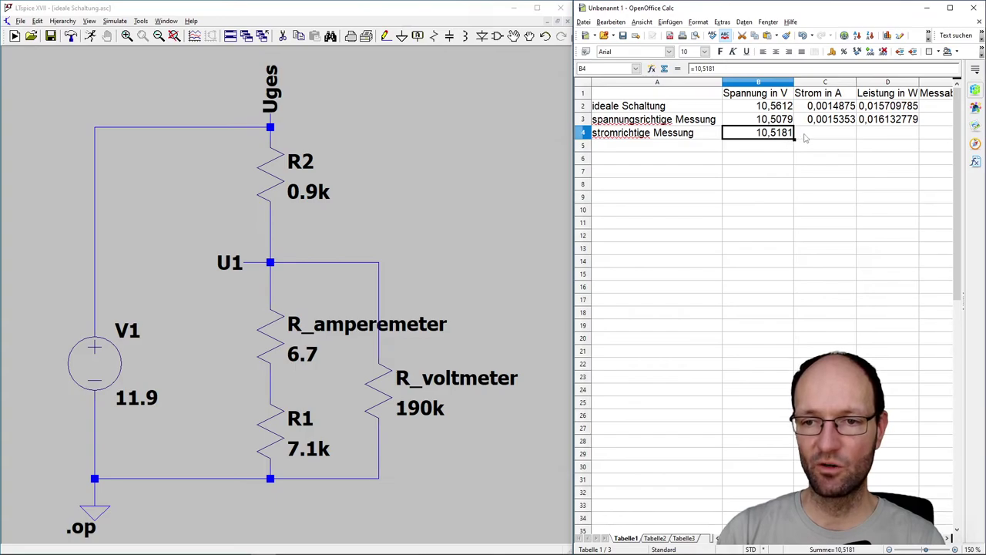
left_click(758, 119)
left_click(774, 135)
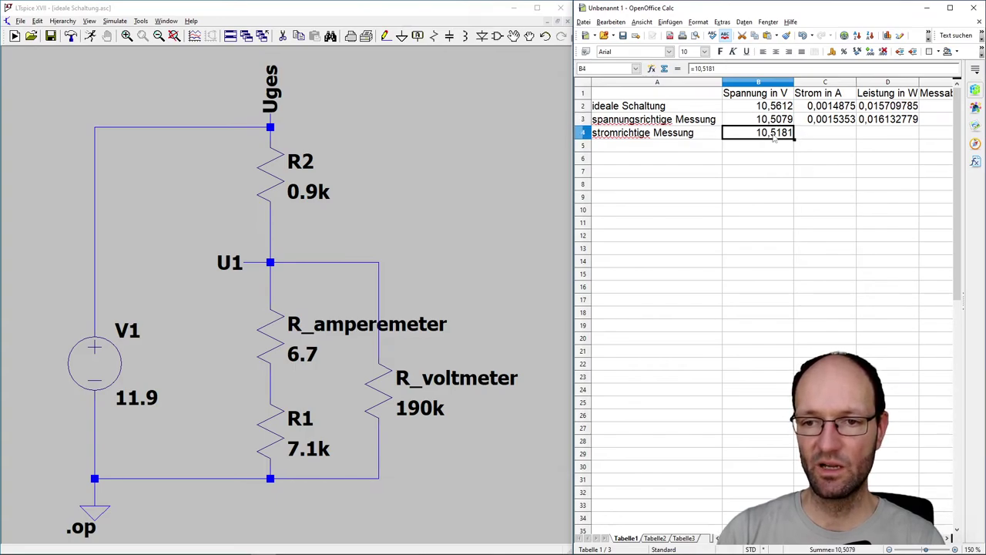
left_click(766, 107)
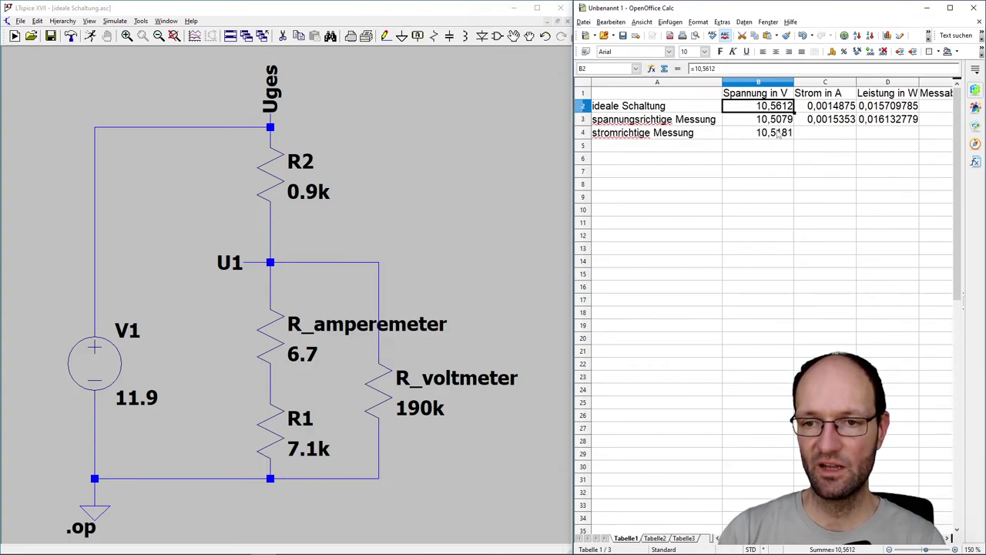
left_click(778, 133)
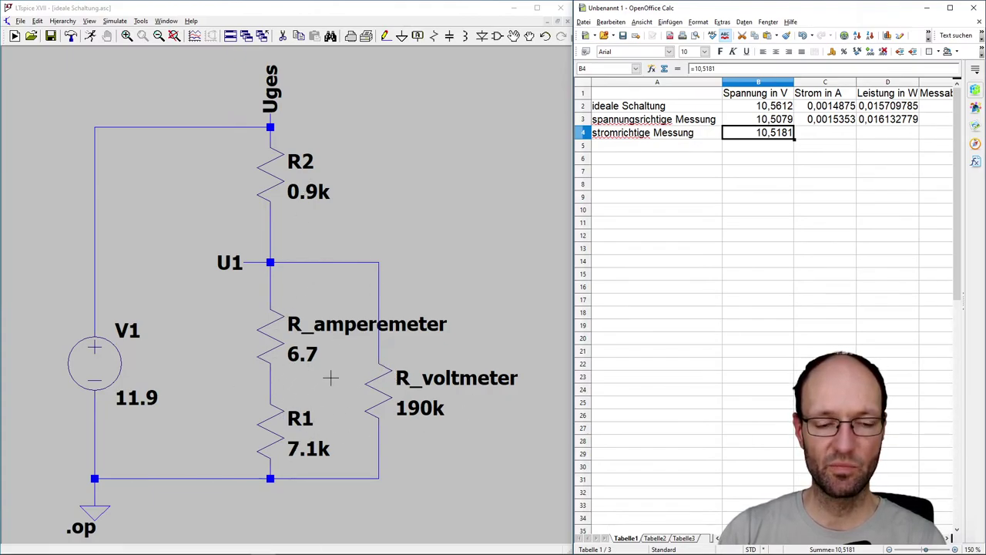
left_click(90, 36)
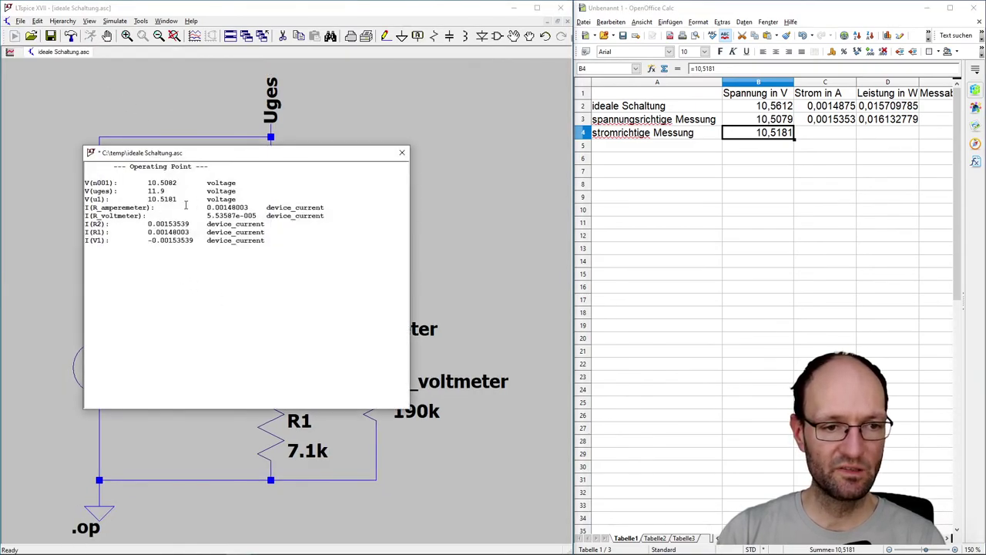
Enter the simulated current 0,00148003 in C4 as a comma decimal, then close the operating point window
left_click_drag(208, 206, 250, 207)
key("ctrl+c")
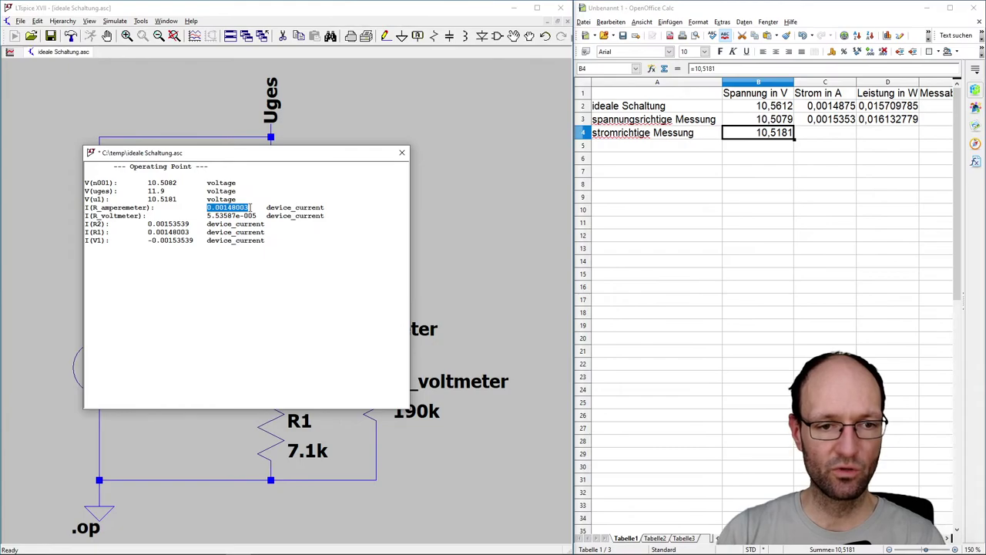
left_click(824, 134)
type("=")
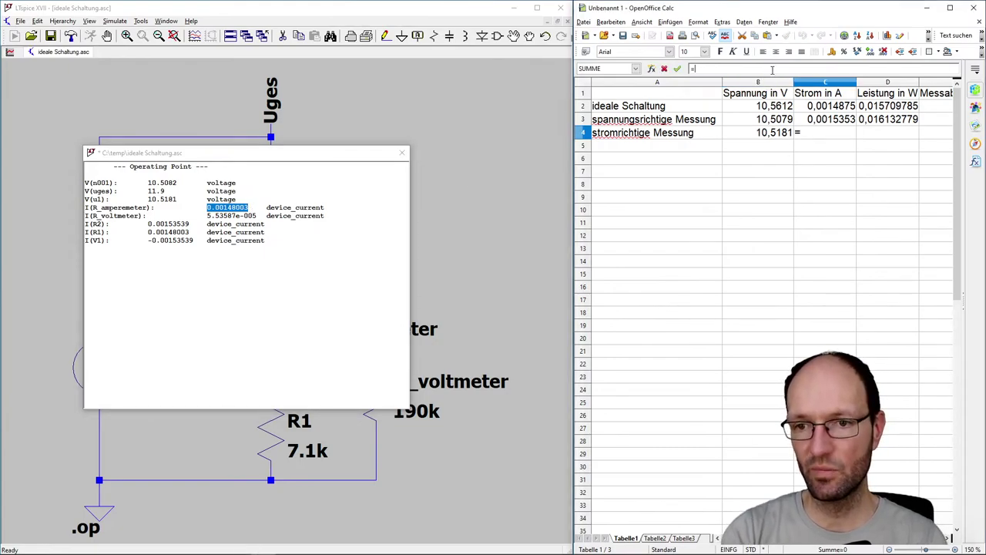
key("ctrl+v")
key("Left")
key("Left")
key("Left")
key("shift+Left")
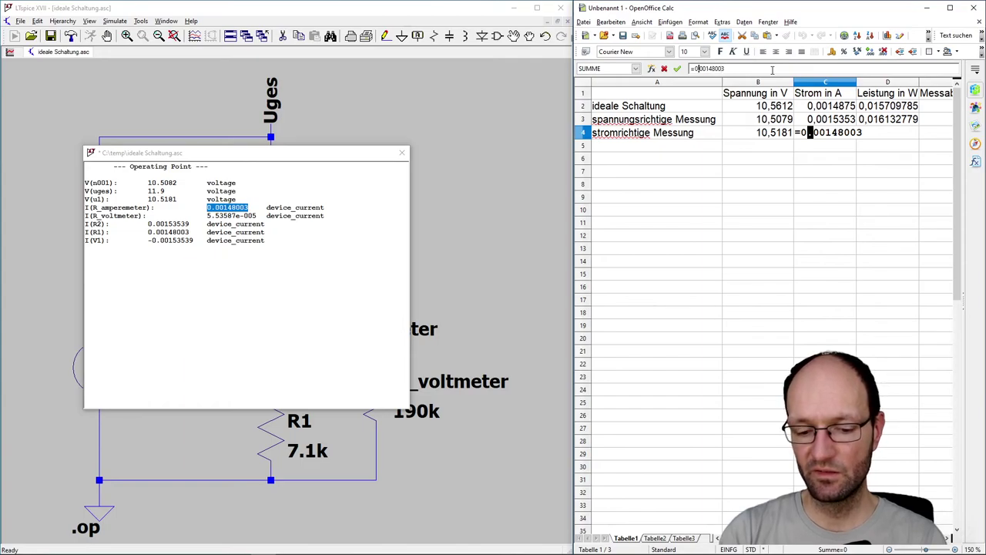
type(",")
key("Return")
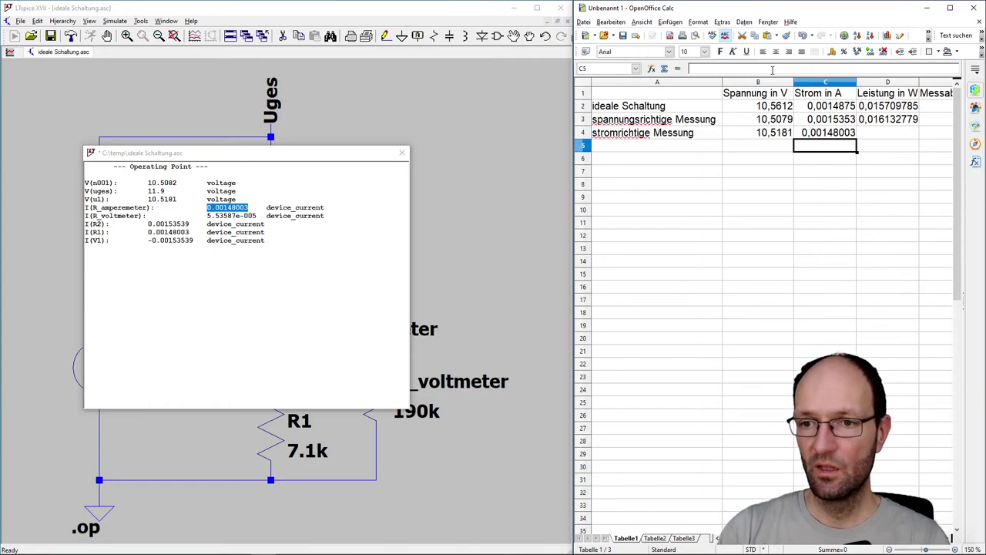
left_click(402, 153)
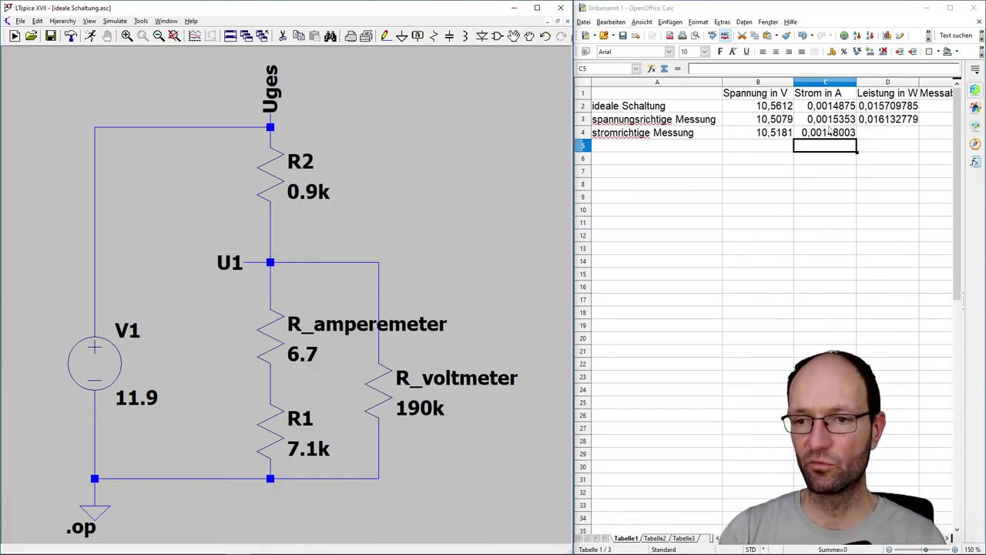
Copy the D3 power formula down to D4 (0,015567104 W) and widen the window to reveal column E
left_click(878, 121)
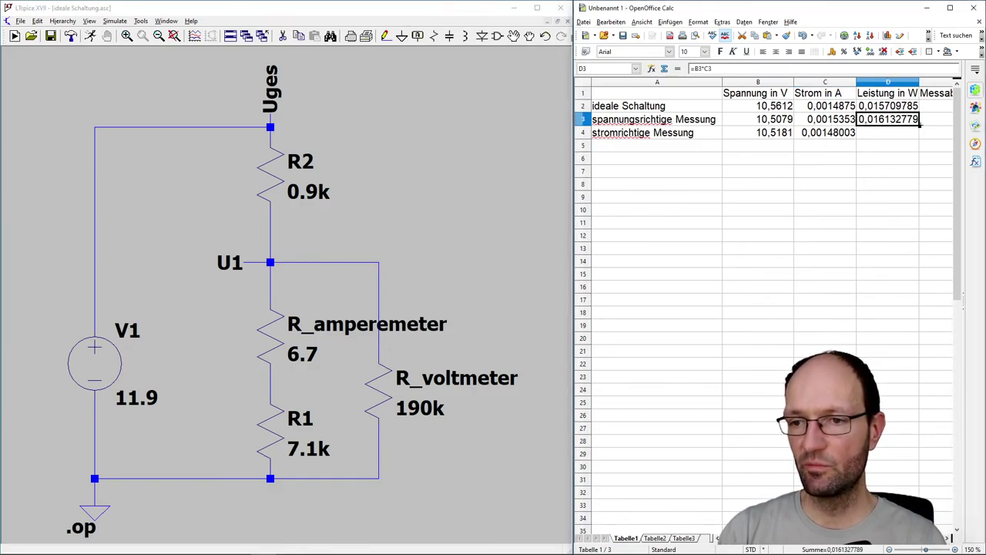
left_click_drag(918, 134, 918, 140)
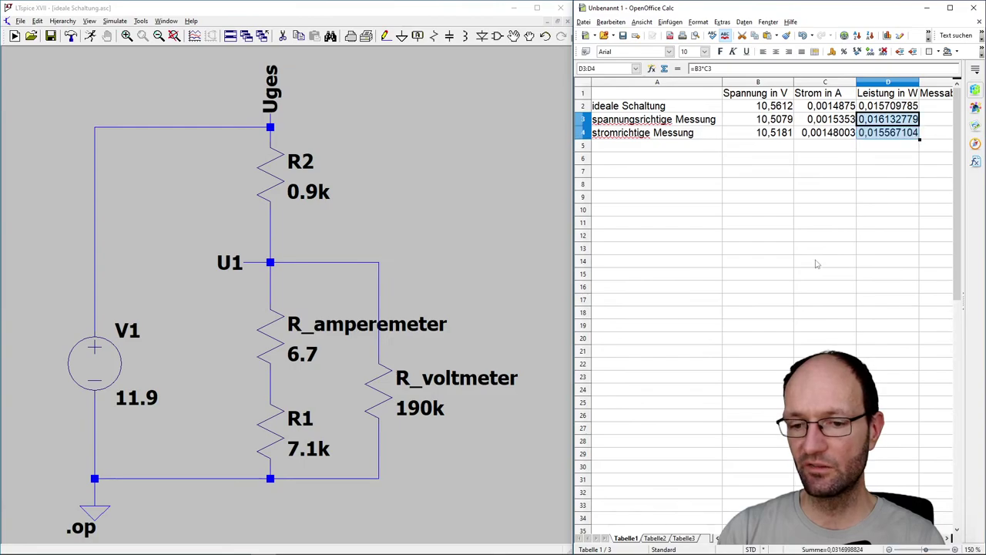
left_click_drag(574, 260, 443, 270)
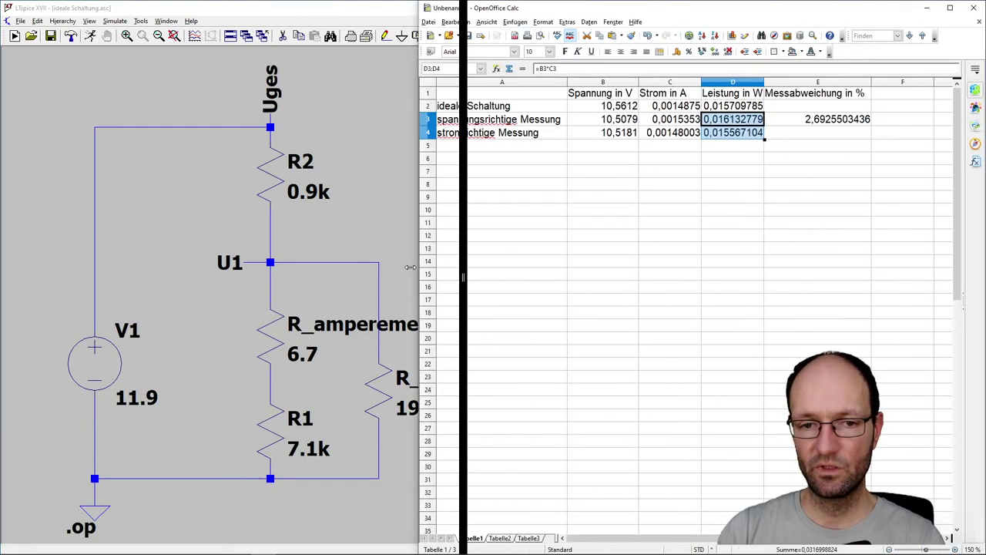
left_click(852, 124)
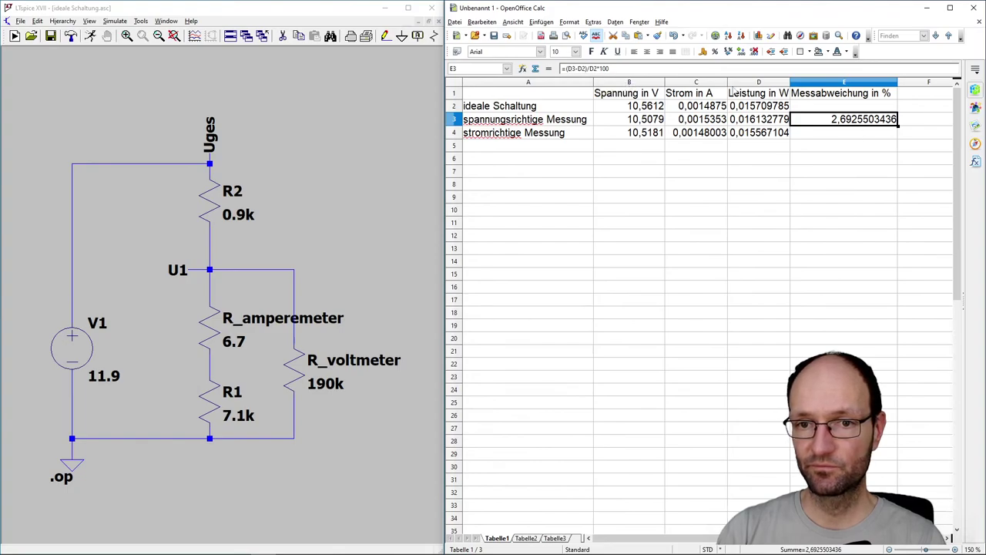
left_click(837, 137)
type("=")
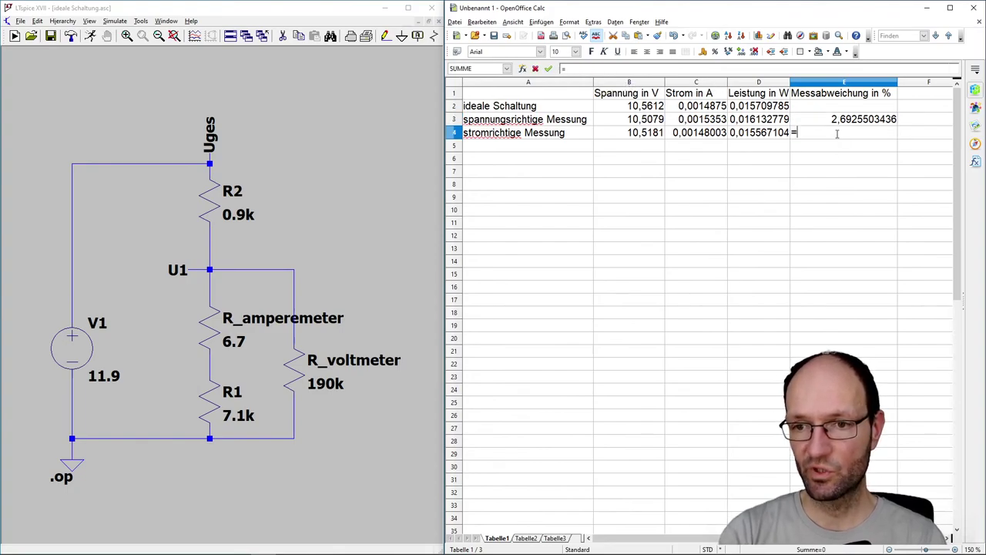
type("(")
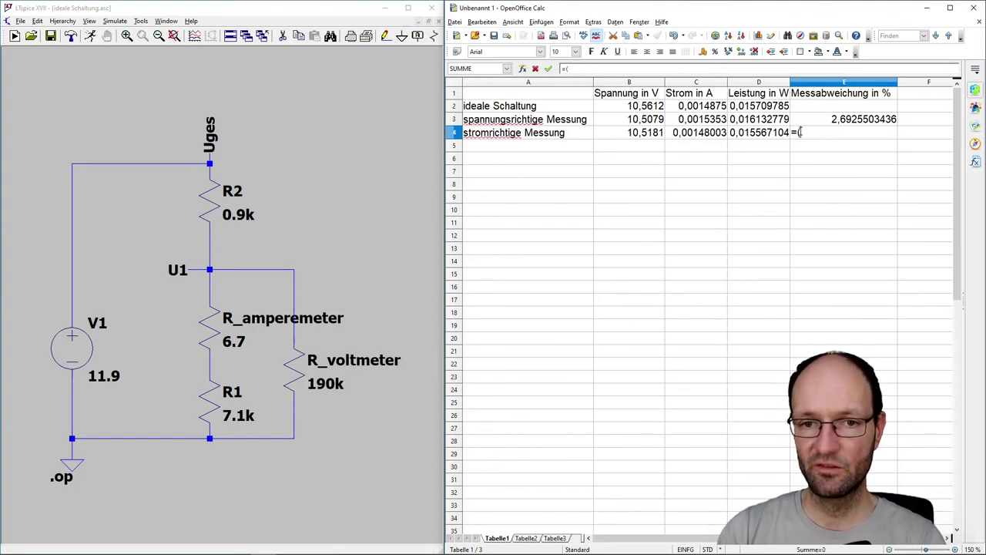
left_click(764, 135)
type("-")
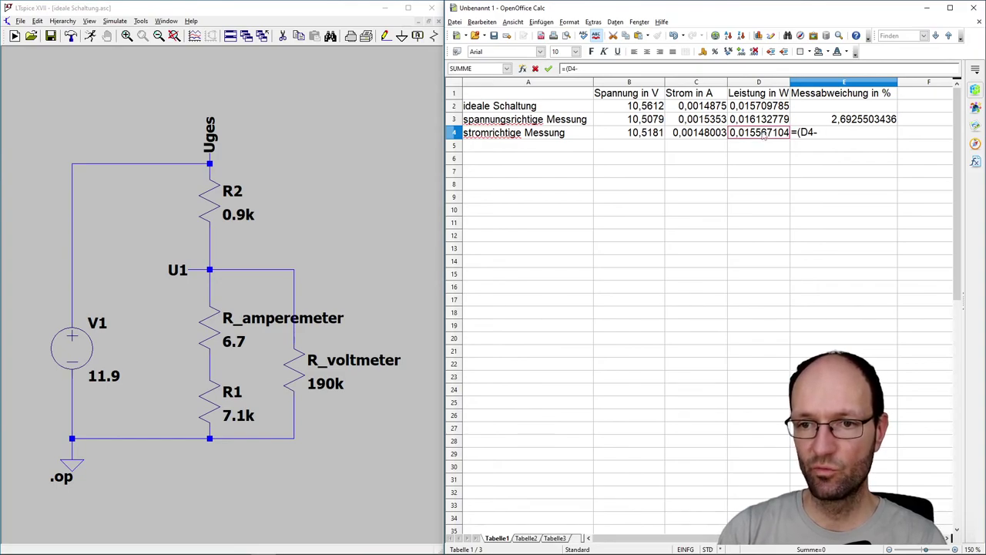
left_click(770, 109)
type(")/")
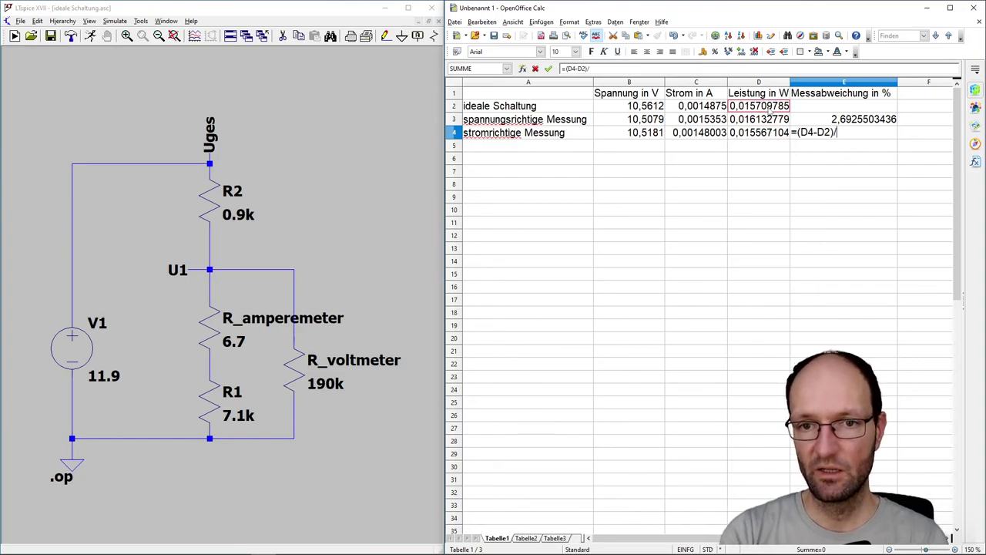
left_click(769, 135)
type("*")
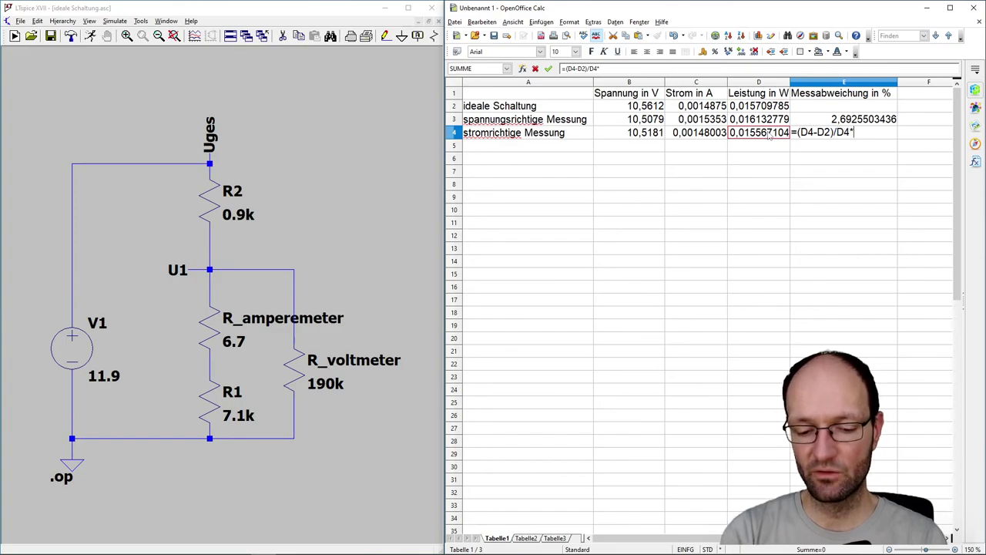
type("100")
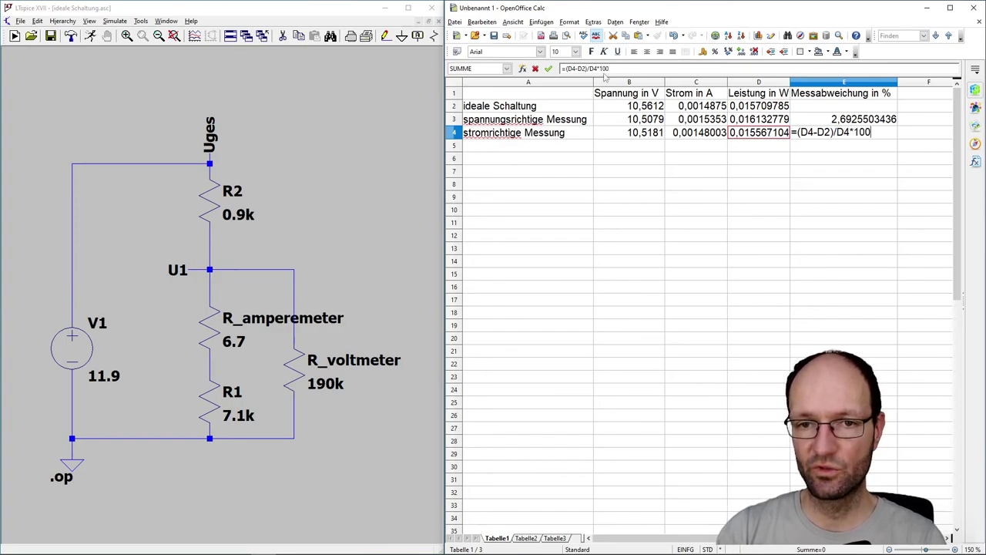
left_click(595, 69)
key("BackSpace")
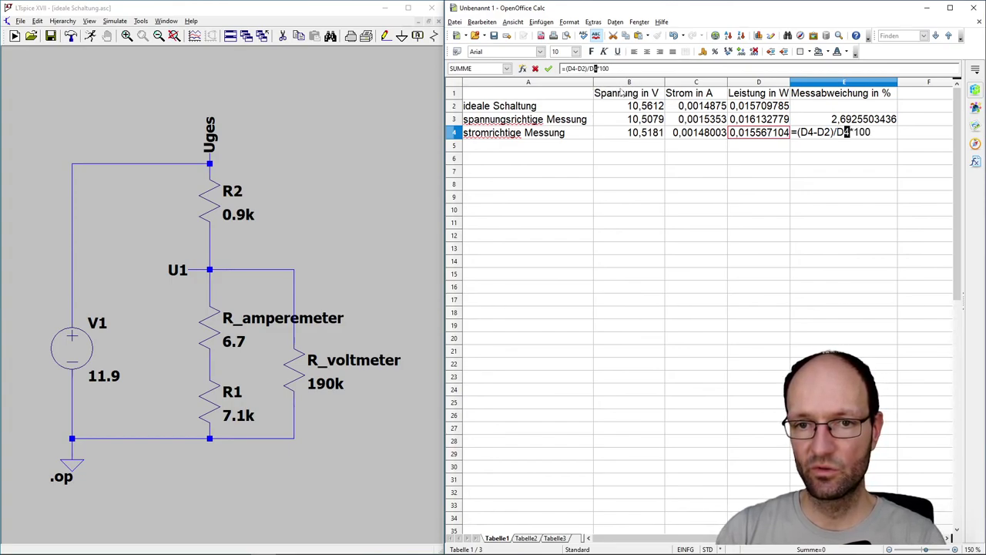
type("2")
key("Return")
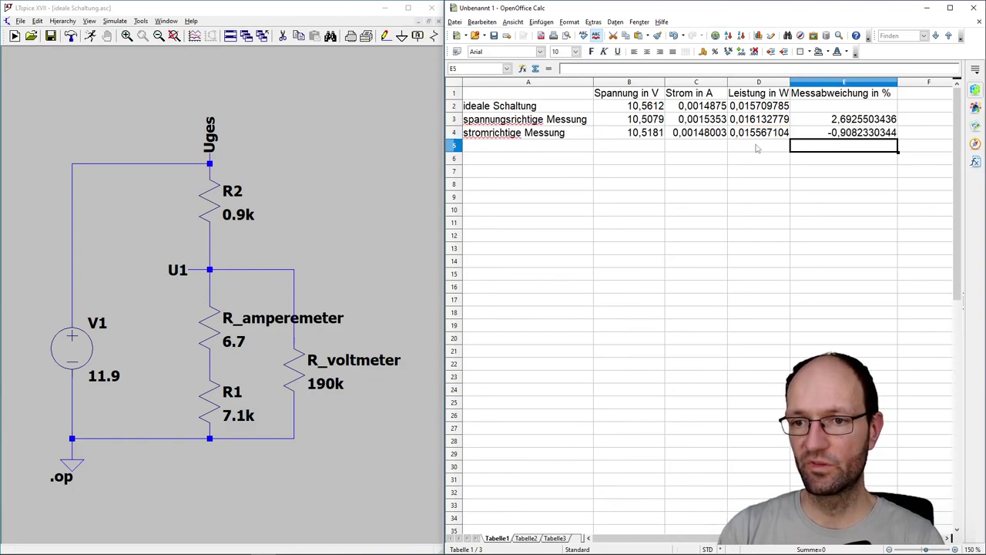